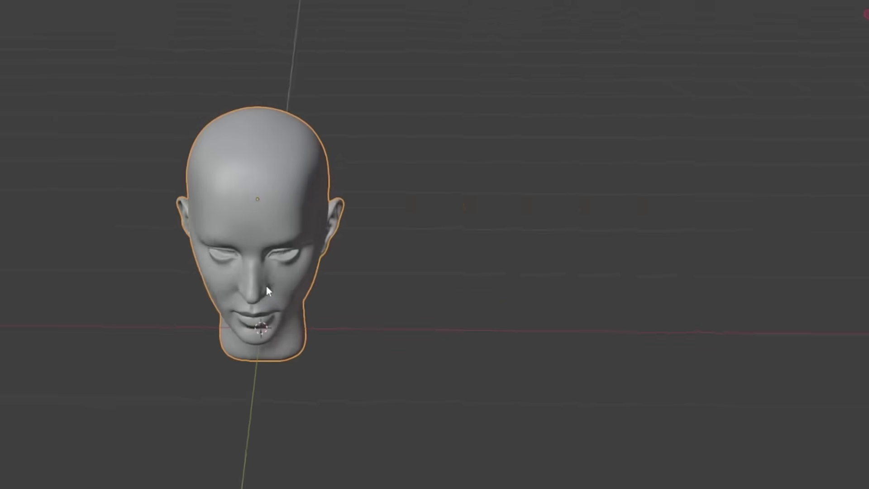
# Step: Move the plane 0.5 m along X and 0.5 m along Y so its corner sits at the world origin
pyautogui.moveTo(266, 285); pyautogui.dragTo(235, 292, button='middle')
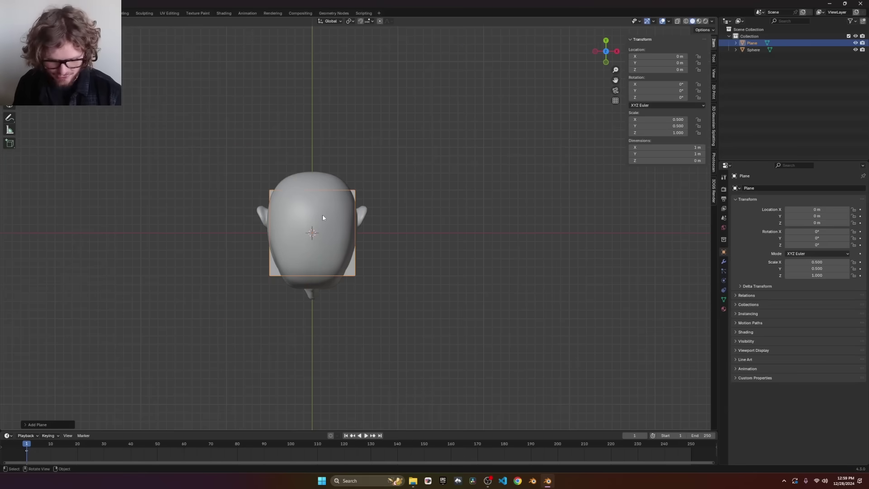
pyautogui.write('gx')
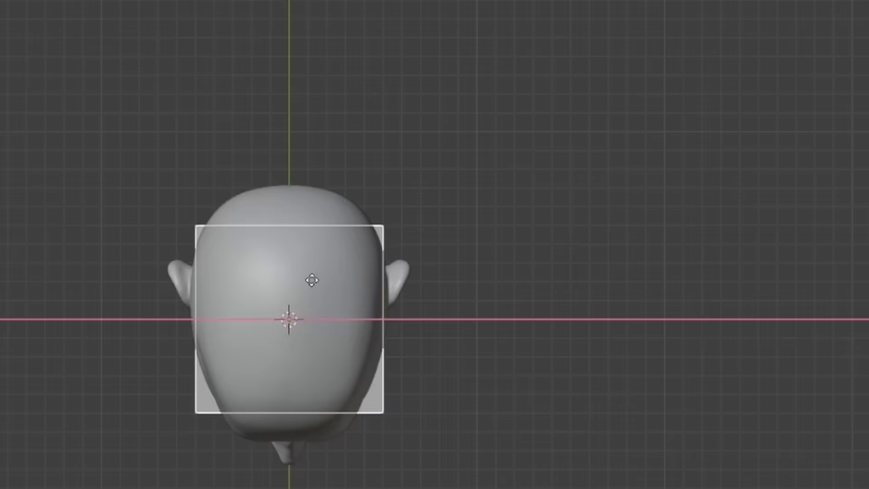
pyautogui.write('.5')
pyautogui.press('Return')
pyautogui.press('g')
pyautogui.press('y')
pyautogui.press('0')
pyautogui.press('.')
pyautogui.press('5')
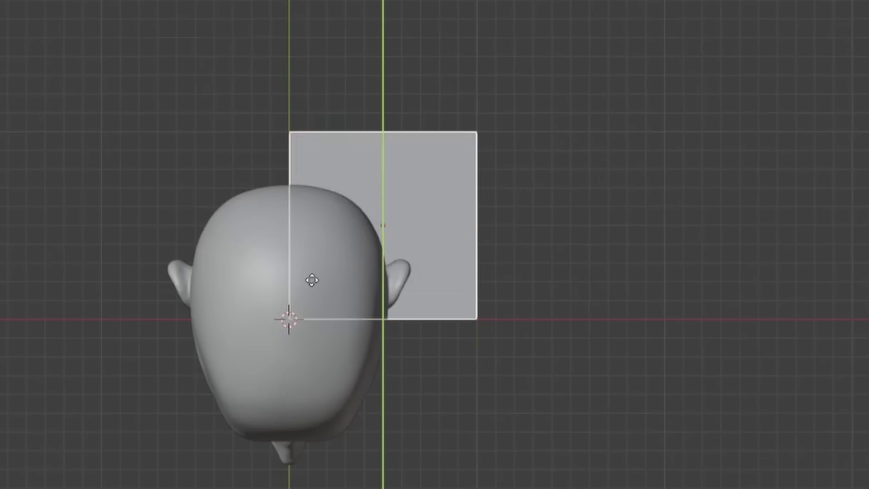
pyautogui.press('Return')
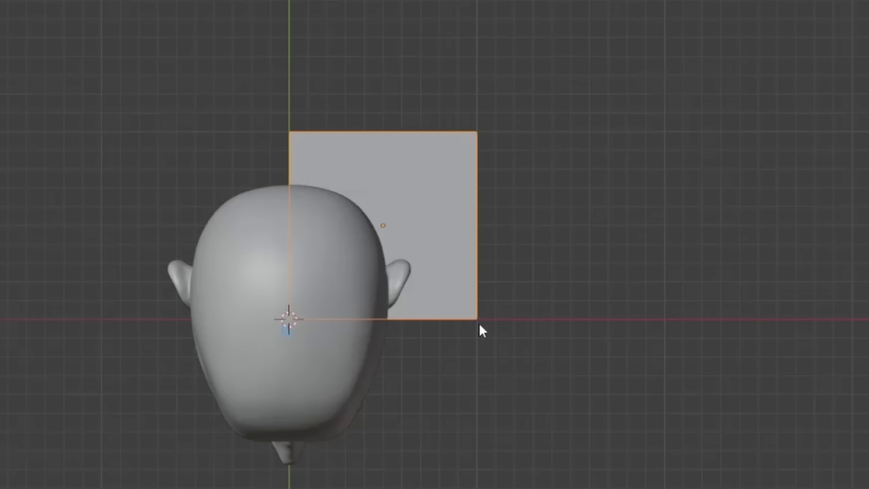
# Step: Move the head over the plane's centre and scale it down to fit inside the square
pyautogui.click(294, 367)
pyautogui.press('g')
pyautogui.click(439, 266)
pyautogui.press('s')
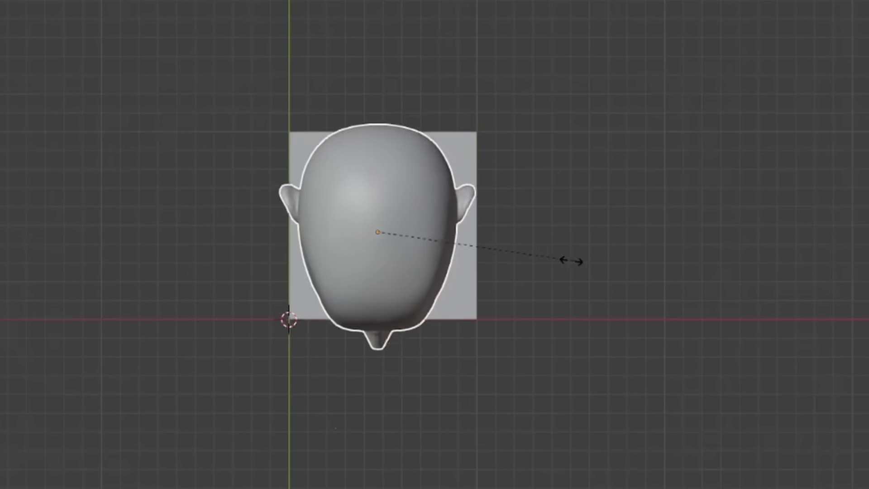
pyautogui.click(542, 259)
pyautogui.press('g')
pyautogui.click(545, 253)
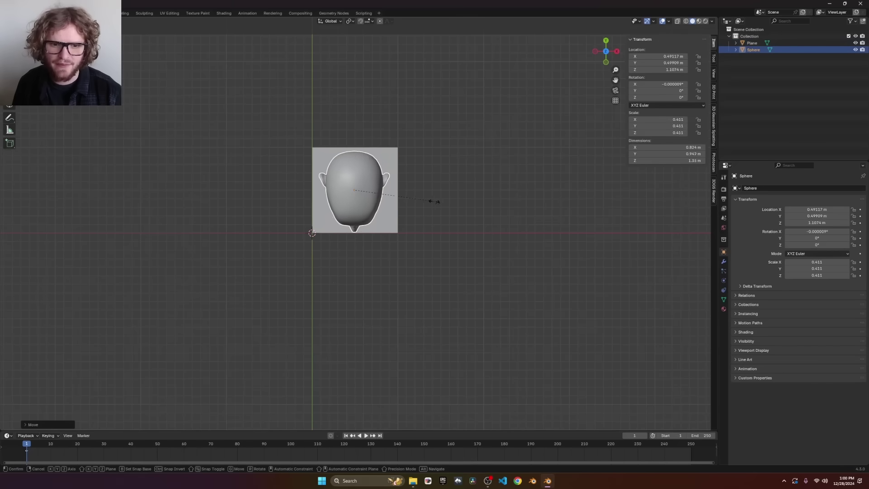
pyautogui.click(436, 201)
# Step: Annotate across the part of the neck that reaches below the ground line
pyautogui.keyDown('shift'); pyautogui.moveTo(356, 312); pyautogui.dragTo(371, 199, button='middle'); pyautogui.keyUp('shift')
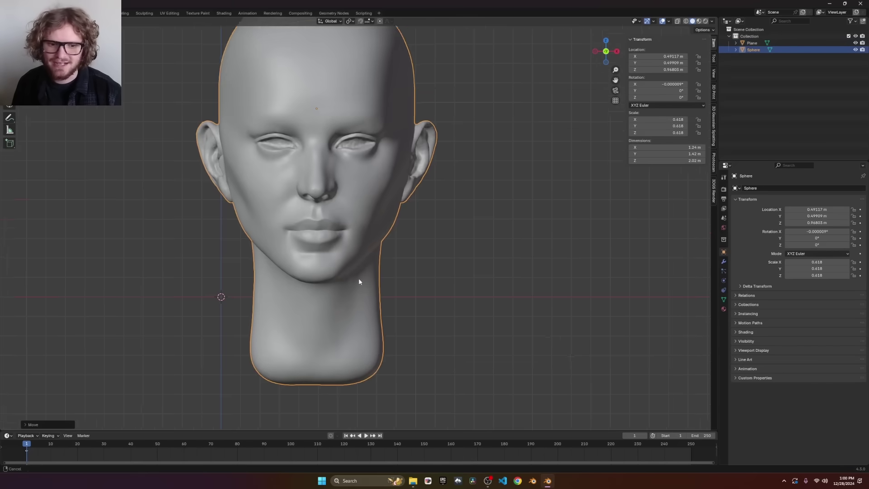
pyautogui.press('d')
pyautogui.moveTo(249, 320); pyautogui.dragTo(394, 217)
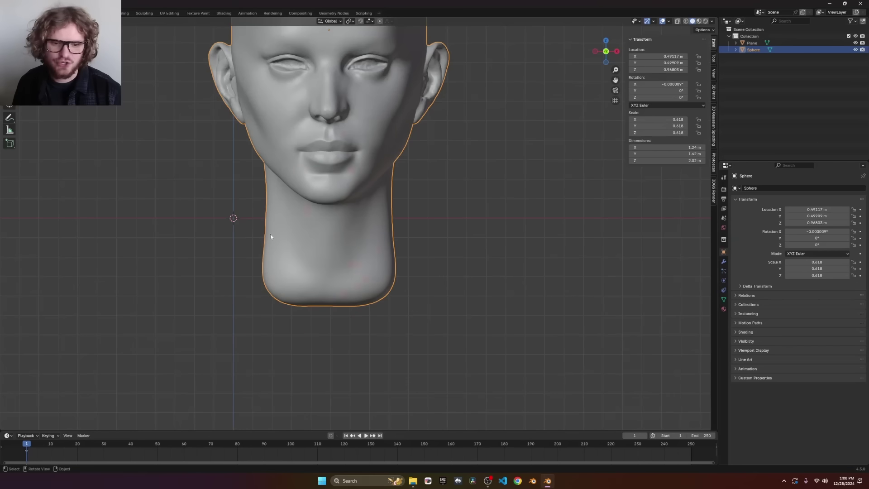
# Step: Add a cube, lower it 1 m along Z and shift it along X to sit under the head
pyautogui.hotkey('shift', 'a')
pyautogui.moveTo(190, 179)
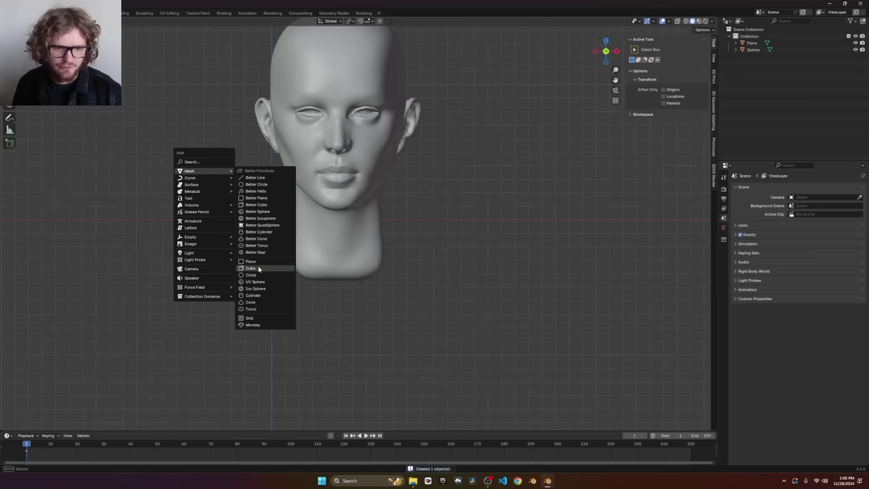
pyautogui.click(258, 267)
pyautogui.write('gz')
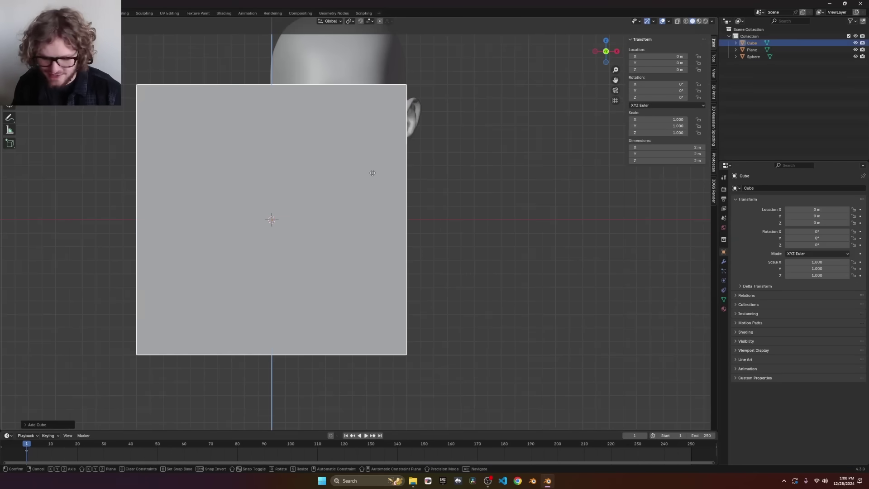
pyautogui.write('-1')
pyautogui.press('Return')
pyautogui.press('g')
pyautogui.press('x')
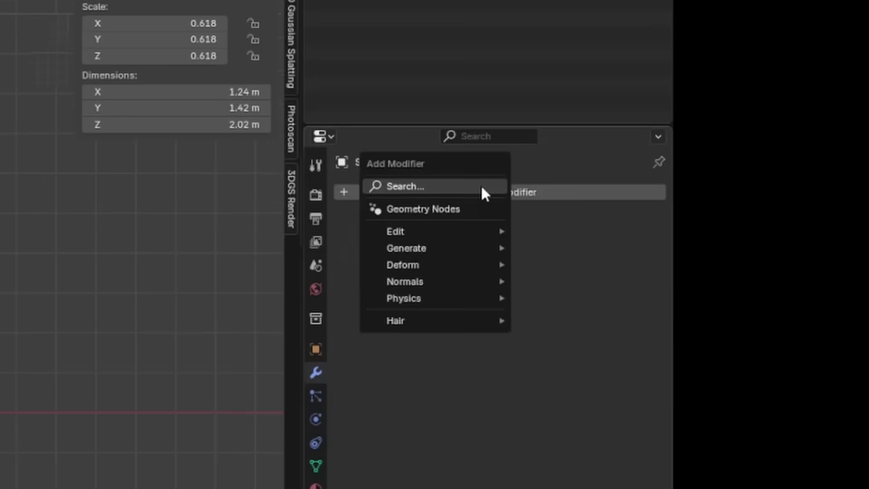
# Step: Add a Boolean modifier to the head, using the cube to cut away the neck below the ground
pyautogui.click(483, 192)
pyautogui.write('boo')
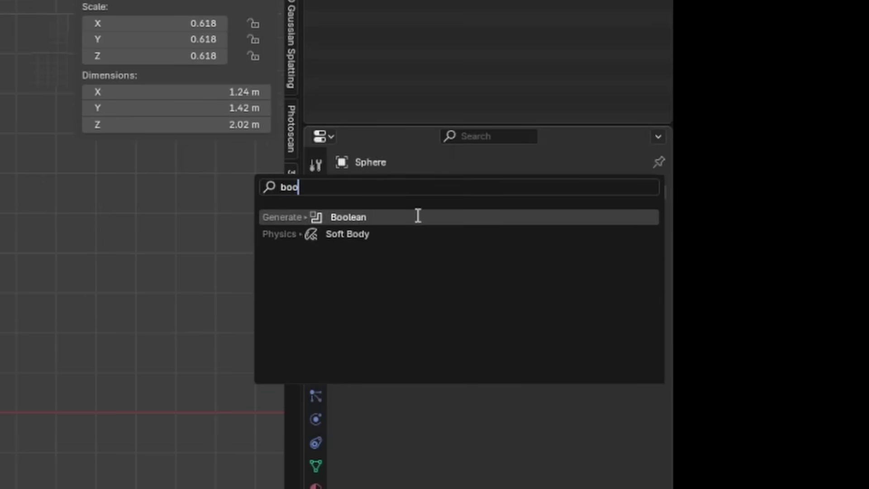
pyautogui.click(417, 215)
pyautogui.click(632, 286)
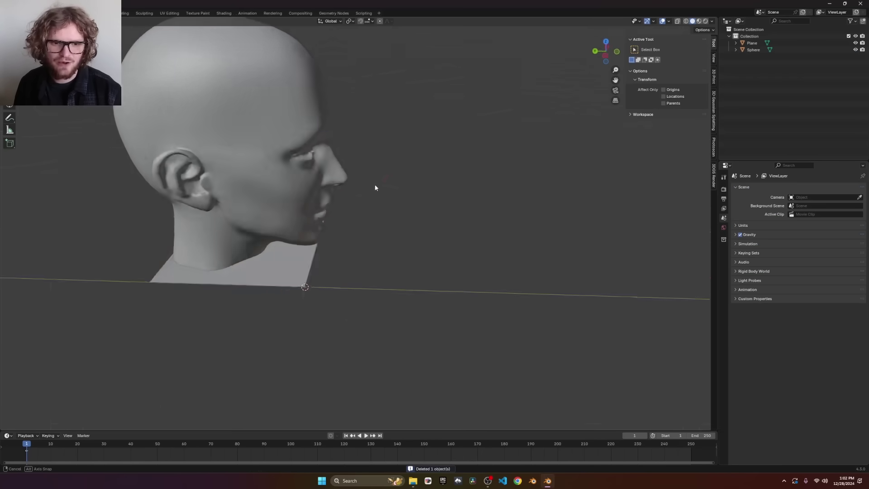
# Step: Reposition the trimmed head along Y over the plane
pyautogui.moveTo(374, 186); pyautogui.dragTo(253, 290, button='middle')
pyautogui.press('g')
pyautogui.click(288, 249)
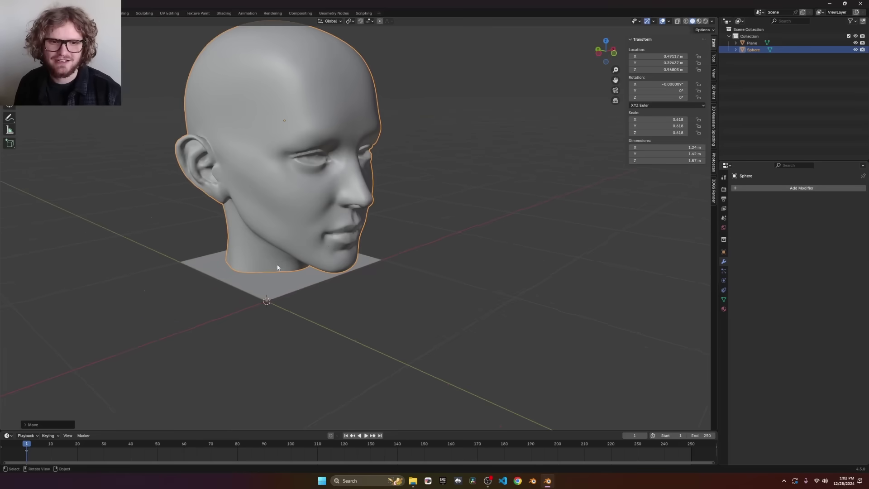
# Step: Hide the plane under the head
pyautogui.moveTo(324, 205); pyautogui.dragTo(378, 280, button='middle')
pyautogui.click(377, 281)
pyautogui.press('h')
# Step: Delete the flat face closing the bottom of the neck and return to Object Mode
pyautogui.moveTo(341, 234); pyautogui.dragTo(312, 145, button='middle')
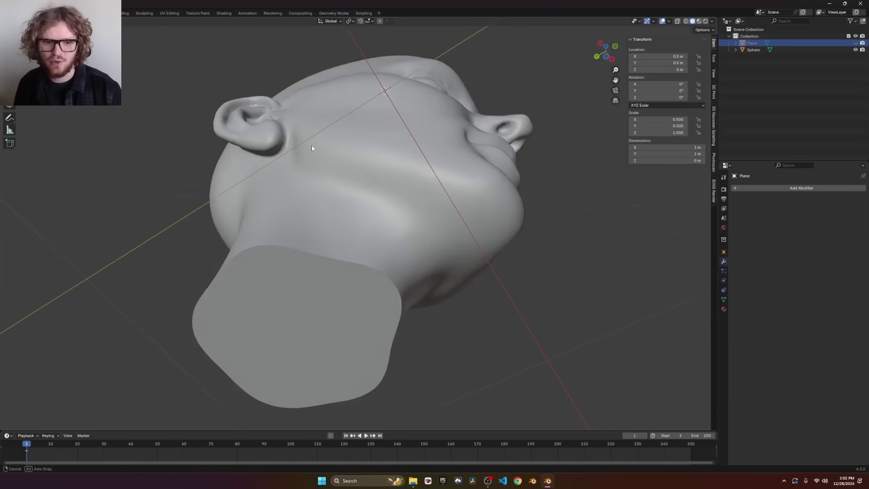
pyautogui.click(322, 211)
pyautogui.press('Tab')
pyautogui.click(334, 314)
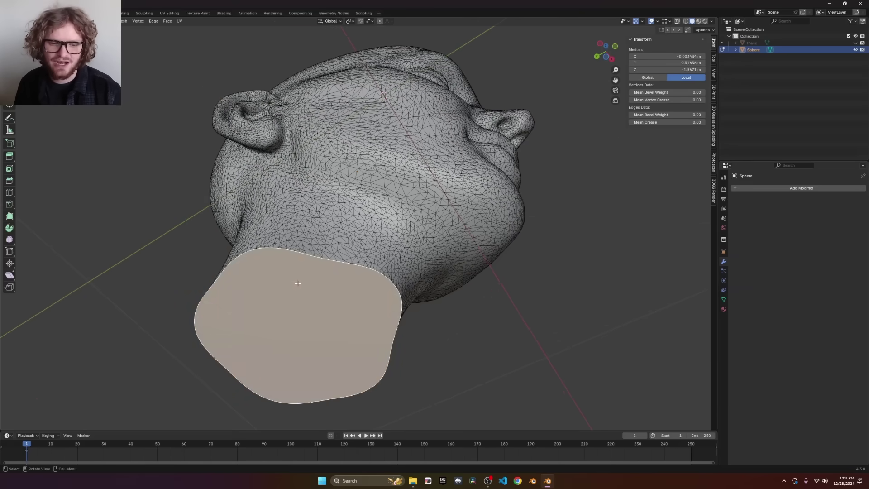
pyautogui.press('x')
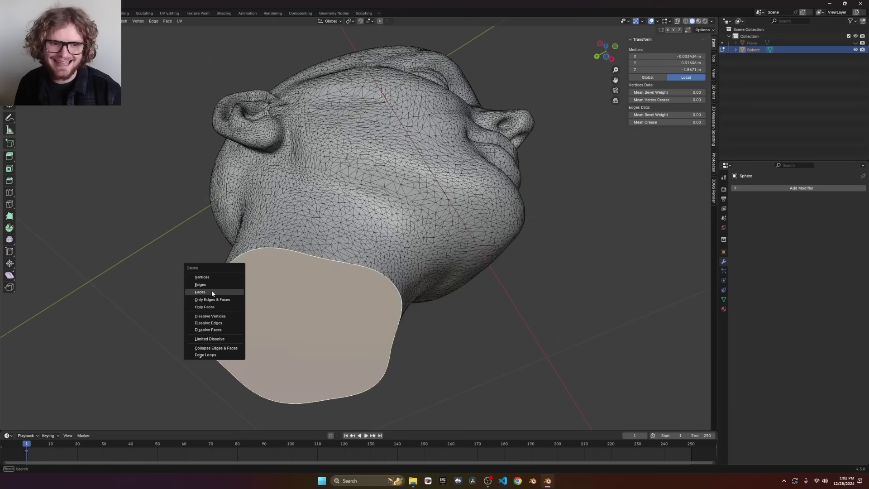
pyautogui.click(212, 292)
pyautogui.moveTo(212, 292); pyautogui.dragTo(360, 225, button='middle')
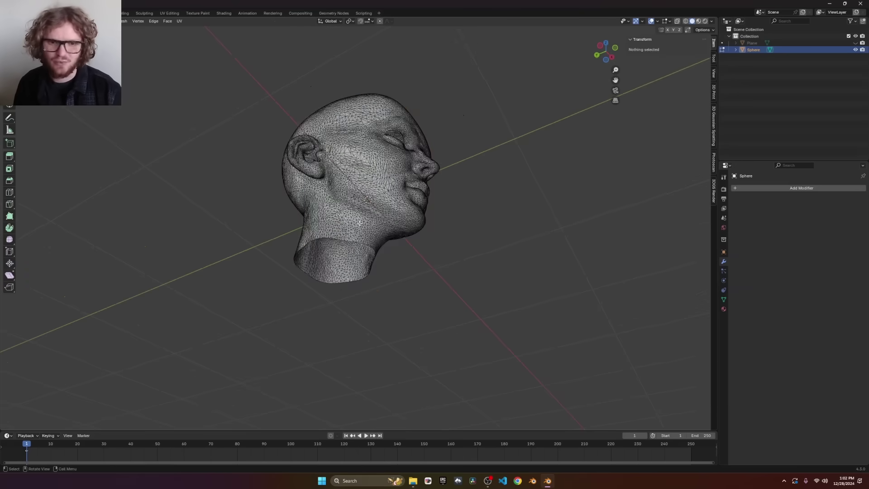
pyautogui.press('Tab')
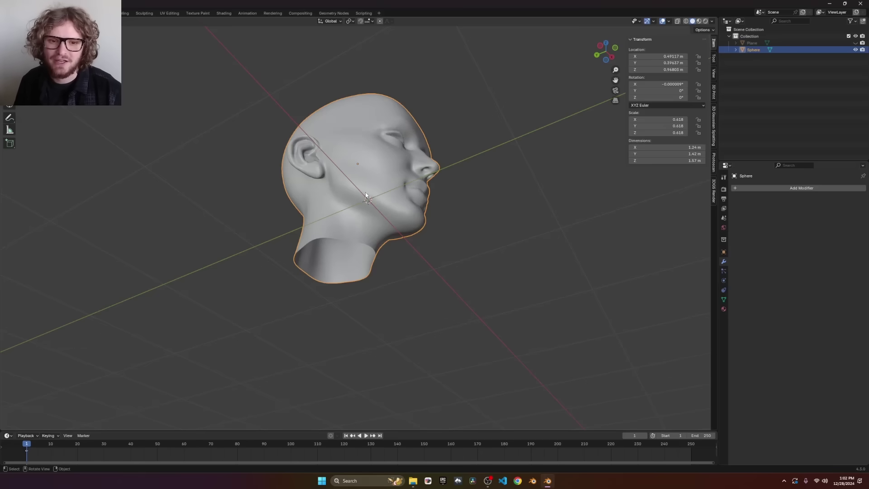
# Step: Switch to the UV Editing workspace and select the head's entire mesh
pyautogui.moveTo(366, 195); pyautogui.dragTo(293, 259, button='middle')
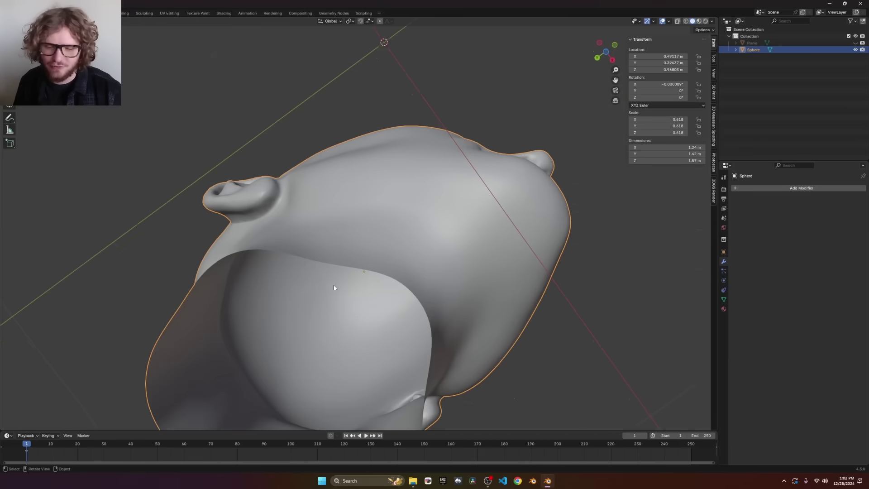
pyautogui.scroll(-5, 334, 287)
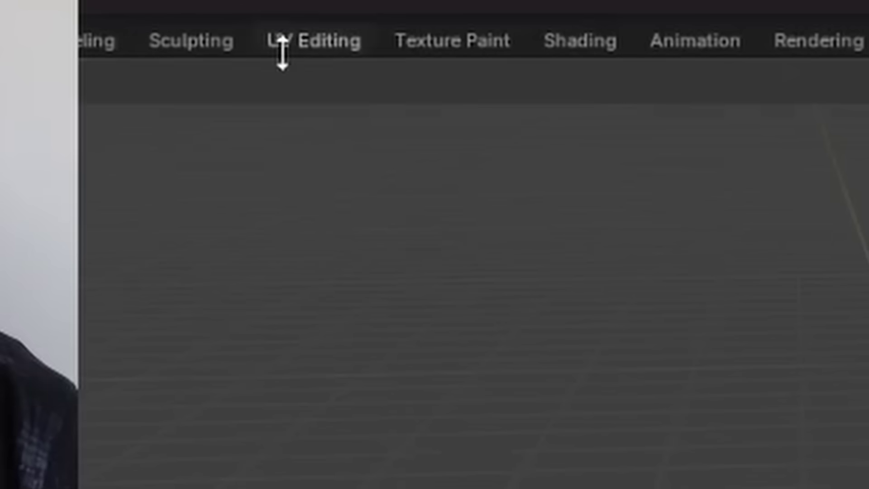
pyautogui.click(164, 14)
pyautogui.press('a')
pyautogui.scroll(5, 580, 225)
pyautogui.keyDown('shift'); pyautogui.moveTo(520, 193); pyautogui.dragTo(430, 213, button='middle'); pyautogui.keyUp('shift')
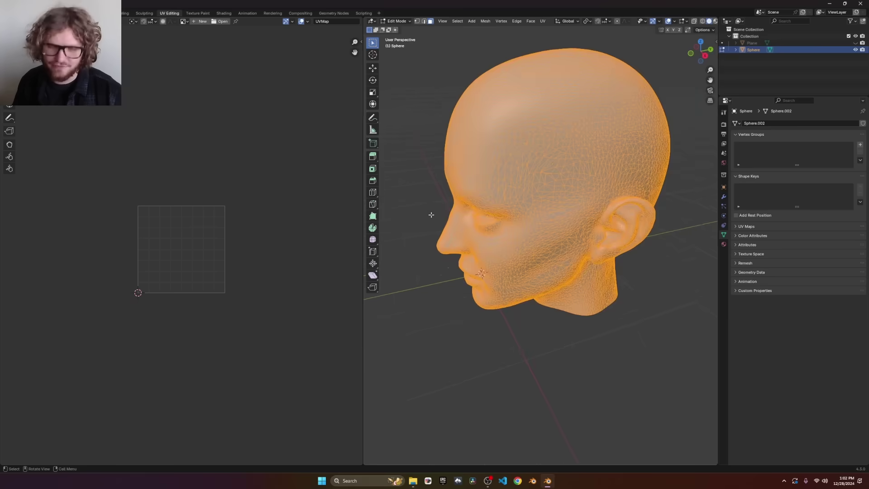
# Step: Unwrap the head's mesh with the Angle Based method
pyautogui.press('u')
pyautogui.moveTo(318, 217)
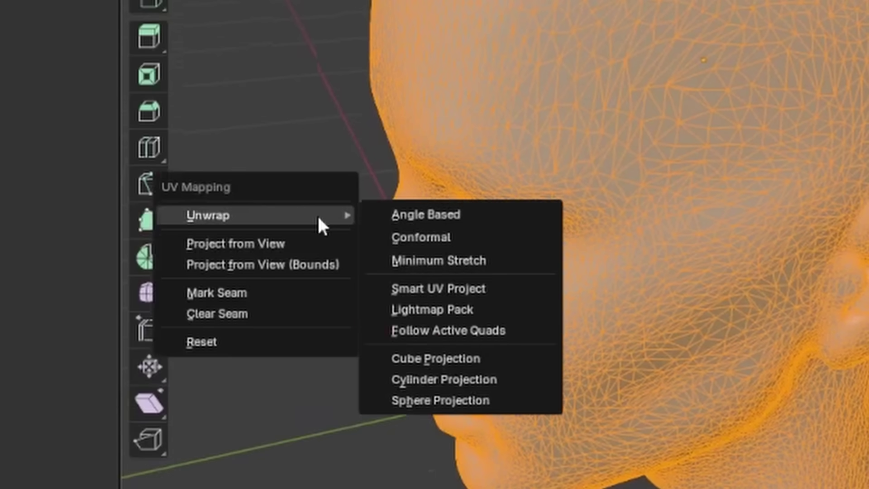
pyautogui.click(413, 216)
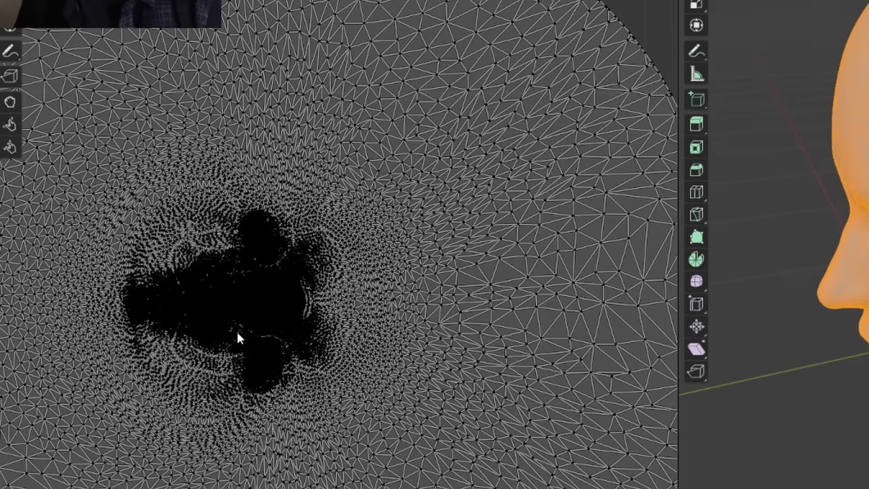
# Step: Select the ear and face areas of the UV layout to examine how densely their faces are packed
pyautogui.scroll(6, 140, 262)
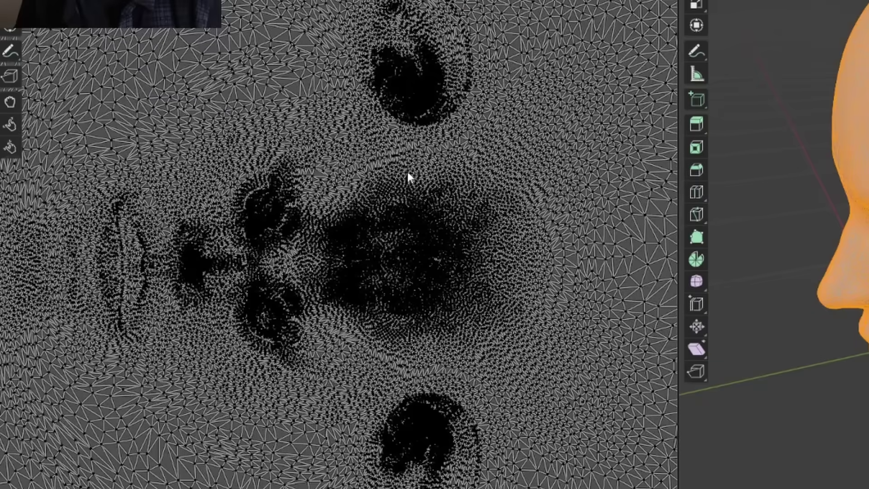
pyautogui.moveTo(483, 132); pyautogui.dragTo(338, 12)
pyautogui.moveTo(497, 487); pyautogui.dragTo(340, 380)
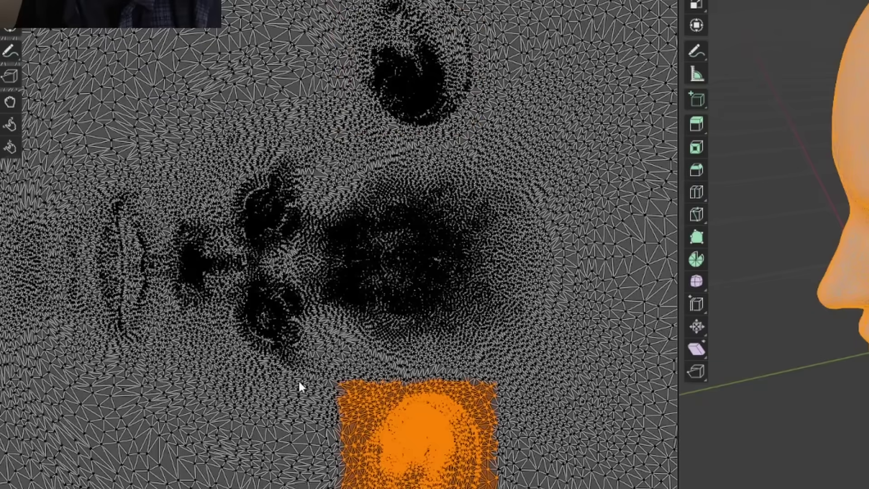
pyautogui.moveTo(68, 376); pyautogui.dragTo(481, 132)
pyautogui.scroll(-6, 358, 229)
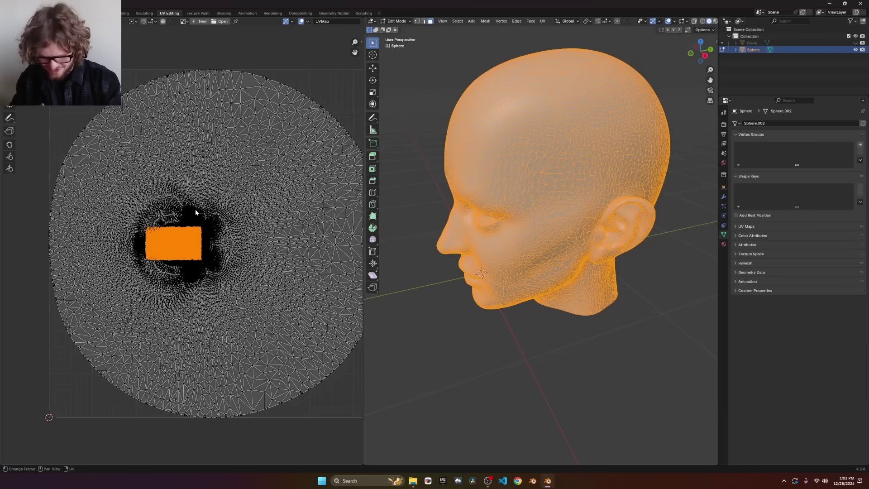
# Step: Unwrap the whole head again with the Minimum Stretch method
pyautogui.press('u')
pyautogui.moveTo(435, 179)
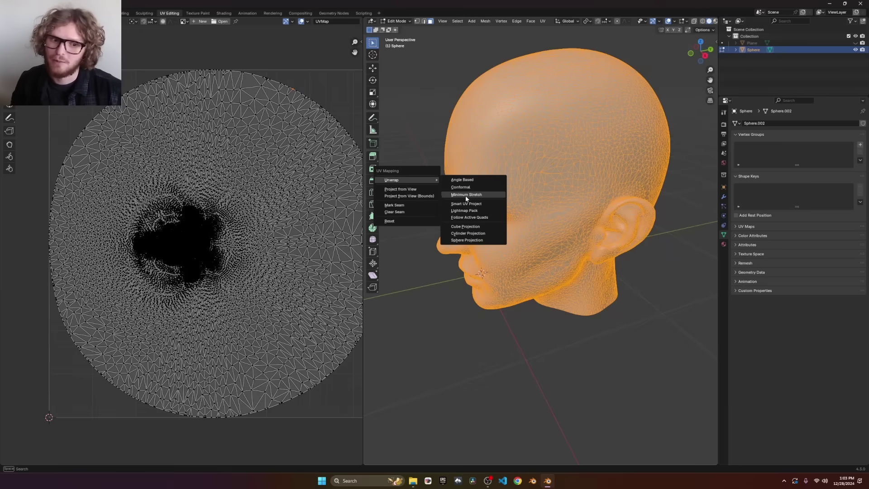
pyautogui.click(466, 194)
# Step: Scale the entire UV island down slightly inside the UV square and return to Object Mode
pyautogui.press('a')
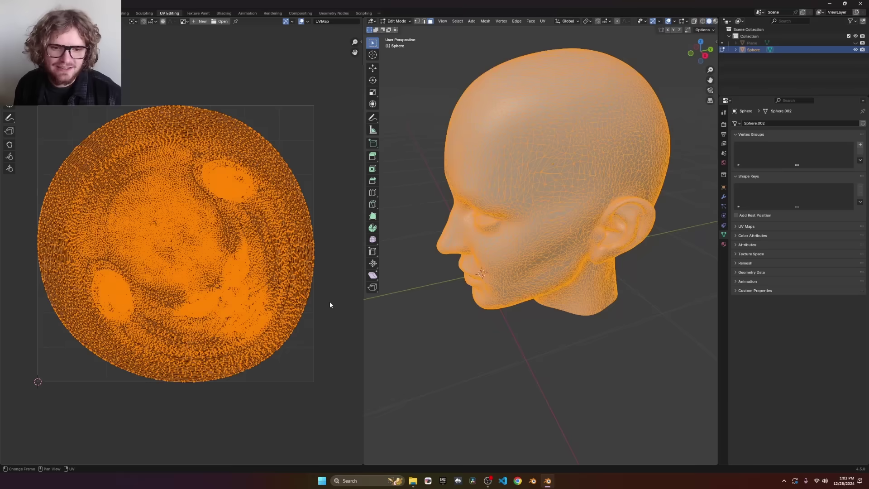
pyautogui.press('s')
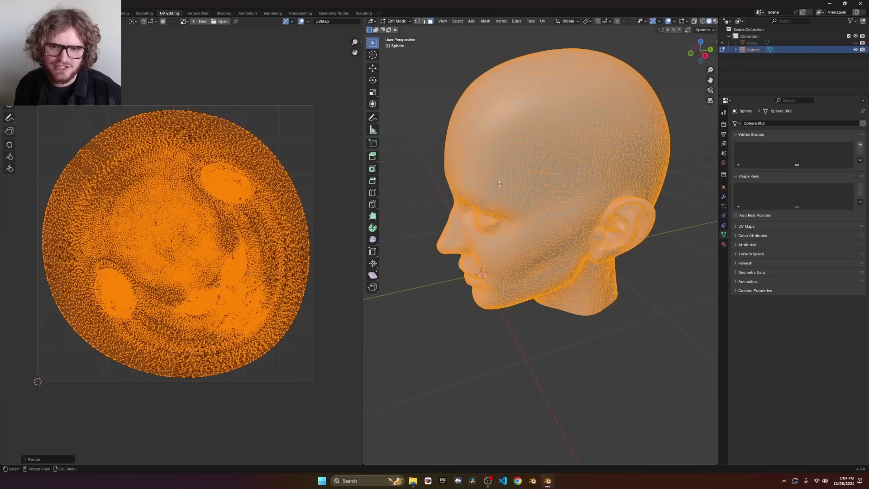
pyautogui.press('Tab')
pyautogui.moveTo(499, 184)
pyautogui.mouseDown(button='middle')
pyautogui.moveTo(470, 154)
pyautogui.moveTo(497, 161)
pyautogui.mouseUp(button='middle')
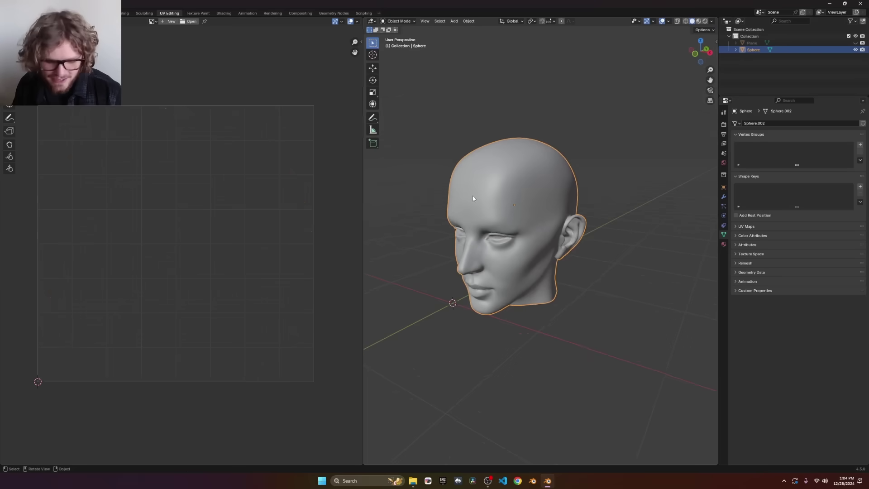
pyautogui.press('Tab')
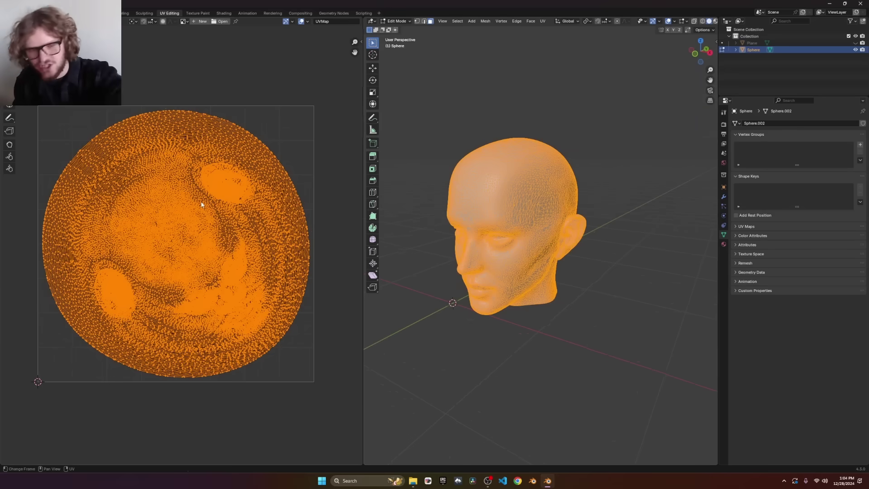
pyautogui.press('Tab')
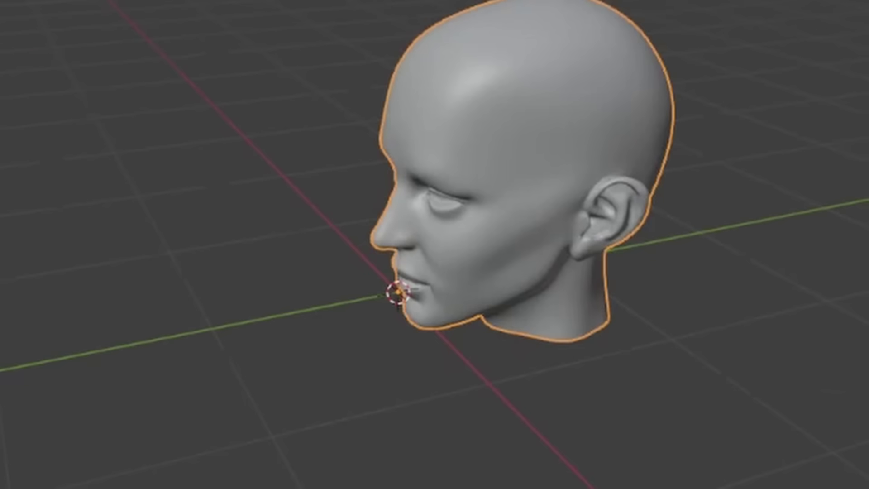
# Step: Draw an annotation stroke from the outlined ground square up over the head
pyautogui.moveTo(565, 217); pyautogui.dragTo(652, 222, button='middle')
pyautogui.press('space')
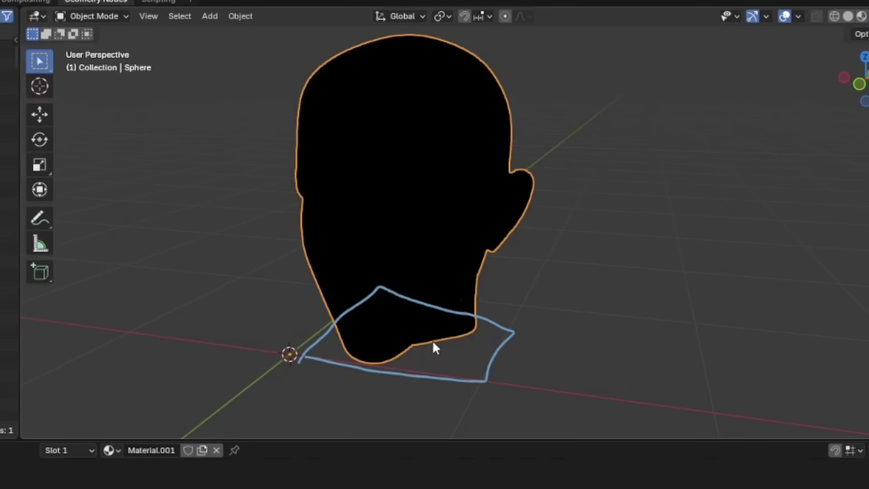
pyautogui.moveTo(427, 334)
pyautogui.mouseDown()
pyautogui.moveTo(450, 317)
pyautogui.moveTo(434, 191)
pyautogui.mouseUp()
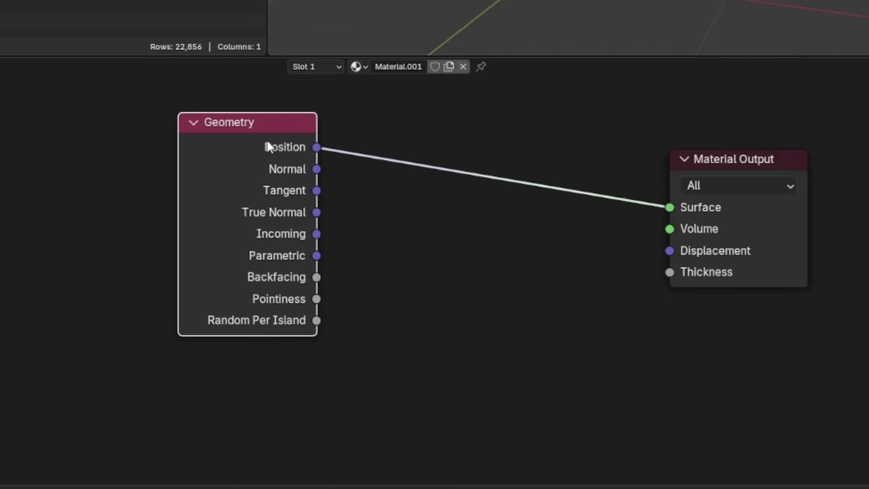
# Step: Add a Texture Coordinate node below the Geometry node in the head's material
pyautogui.moveTo(267, 146); pyautogui.dragTo(163, 127)
pyautogui.hotkey('shift', 'a')
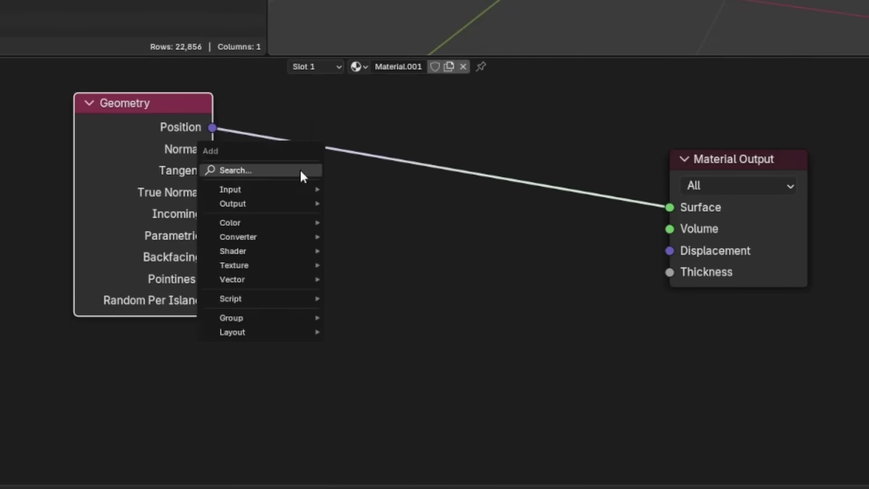
pyautogui.write('coor')
pyautogui.press('Return')
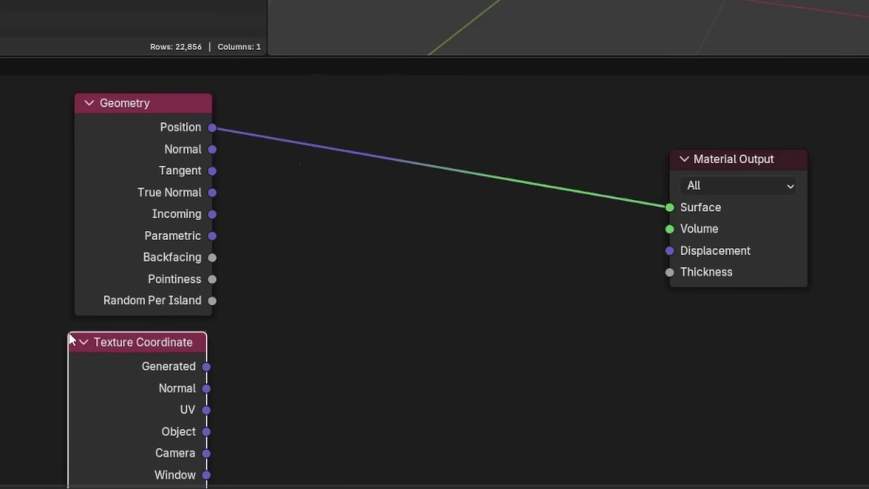
pyautogui.click(69, 338)
# Step: Preview the Texture Coordinate node's UV output on the head's surface
pyautogui.moveTo(149, 371); pyautogui.dragTo(103, 302, button='middle')
pyautogui.keyDown('ctrl'); pyautogui.keyDown('shift'); pyautogui.click(89, 303); pyautogui.keyUp('shift'); pyautogui.keyUp('ctrl')
pyautogui.keyDown('ctrl'); pyautogui.keyDown('shift'); pyautogui.click(88, 303); pyautogui.keyUp('shift'); pyautogui.keyUp('ctrl')
pyautogui.keyDown('ctrl'); pyautogui.keyDown('shift'); pyautogui.click(87, 303); pyautogui.keyUp('shift'); pyautogui.keyUp('ctrl')
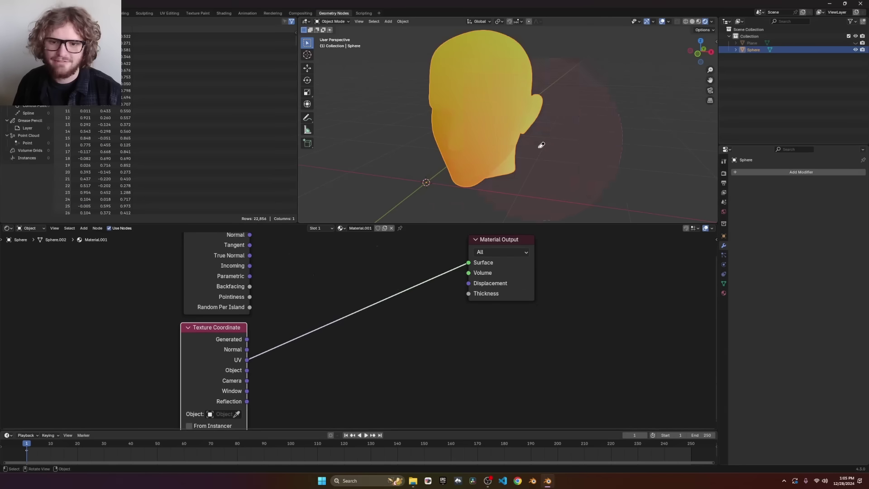
# Step: Subtract the UV coordinates from the Geometry position with a vector Subtract node and link the result to the material's Surface
pyautogui.moveTo(246, 243); pyautogui.dragTo(240, 286, button='middle')
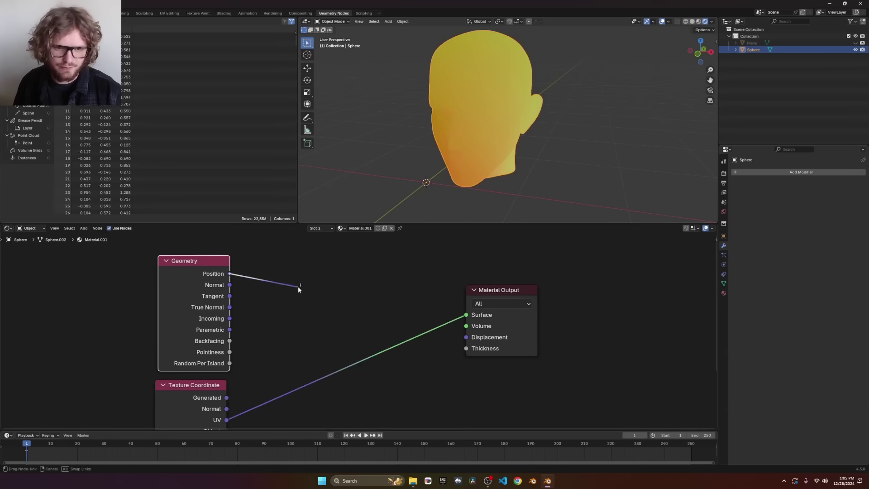
pyautogui.moveTo(298, 286); pyautogui.dragTo(299, 286)
pyautogui.write('sub')
pyautogui.press('Return')
pyautogui.moveTo(305, 354); pyautogui.dragTo(308, 334)
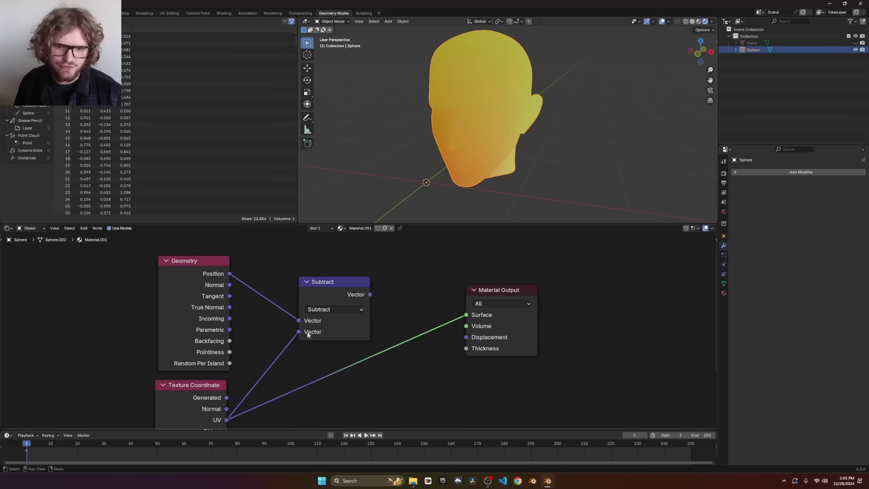
pyautogui.moveTo(462, 317); pyautogui.dragTo(466, 315)
# Step: Draw annotation marks, including a V, on the flattened disc of the head while examining its colour regions
pyautogui.moveTo(488, 136); pyautogui.dragTo(482, 99, button='middle')
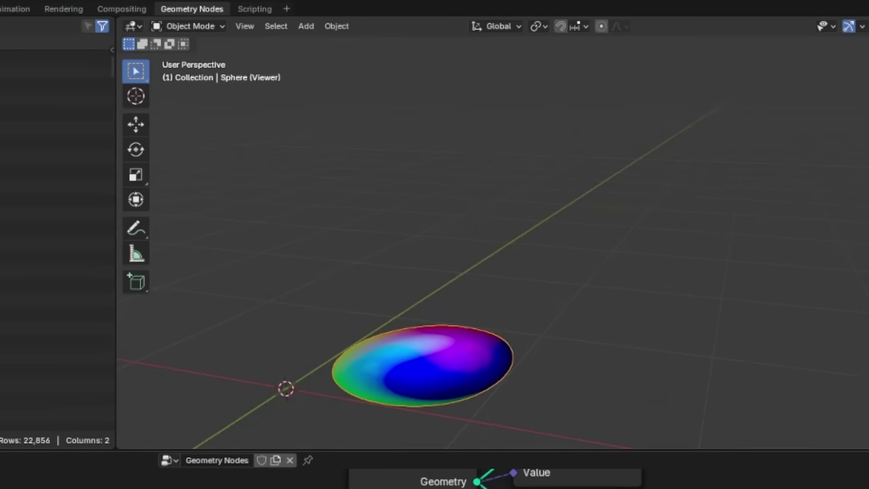
pyautogui.moveTo(483, 330)
pyautogui.mouseDown(button='middle')
pyautogui.moveTo(401, 323)
pyautogui.moveTo(397, 336)
pyautogui.mouseUp(button='middle')
pyautogui.scroll(4, 455, 317)
pyautogui.keyDown('shift'); pyautogui.moveTo(352, 260); pyautogui.dragTo(489, 302, button='middle'); pyautogui.keyUp('shift')
pyautogui.scroll(5, 577, 300)
pyautogui.press('d')
pyautogui.moveTo(641, 258); pyautogui.dragTo(665, 312)
pyautogui.scroll(-5, 646, 289)
pyautogui.keyDown('shift'); pyautogui.moveTo(572, 371); pyautogui.dragTo(568, 260, button='middle'); pyautogui.keyUp('shift')
pyautogui.moveTo(540, 283); pyautogui.dragTo(551, 310)
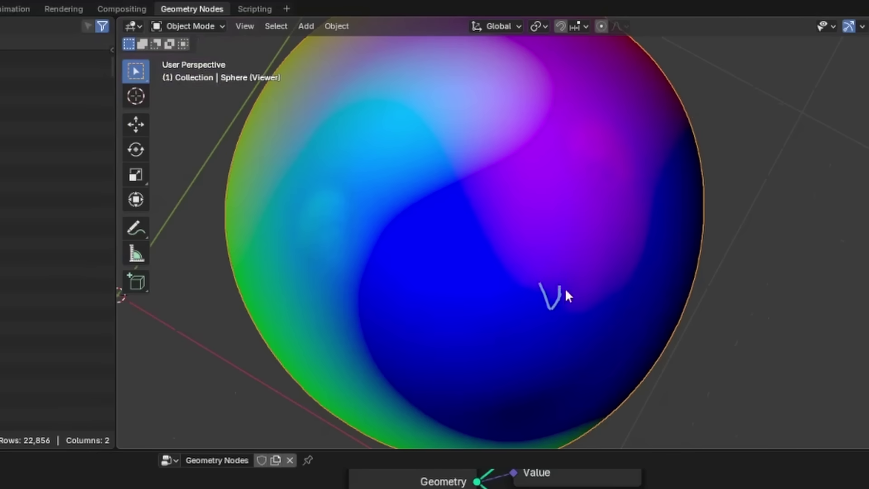
pyautogui.scroll(-3, 458, 244)
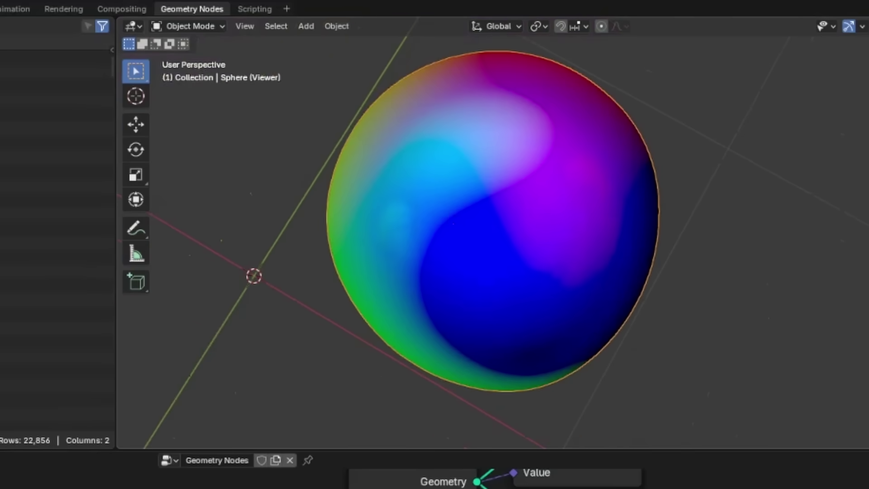
# Step: Create a 2048 × 2048 px, 32-bit Float image named VDM in the Image Texture node, with color space Non-Color
pyautogui.click(381, 324)
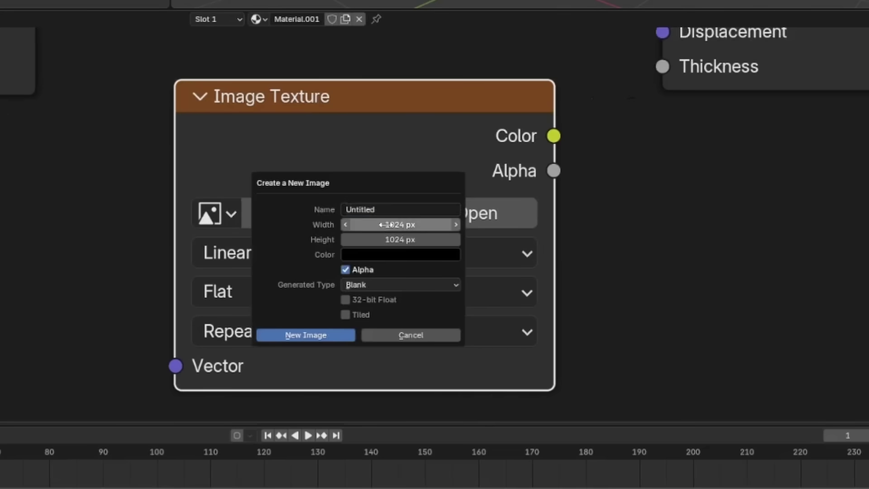
pyautogui.click(406, 331)
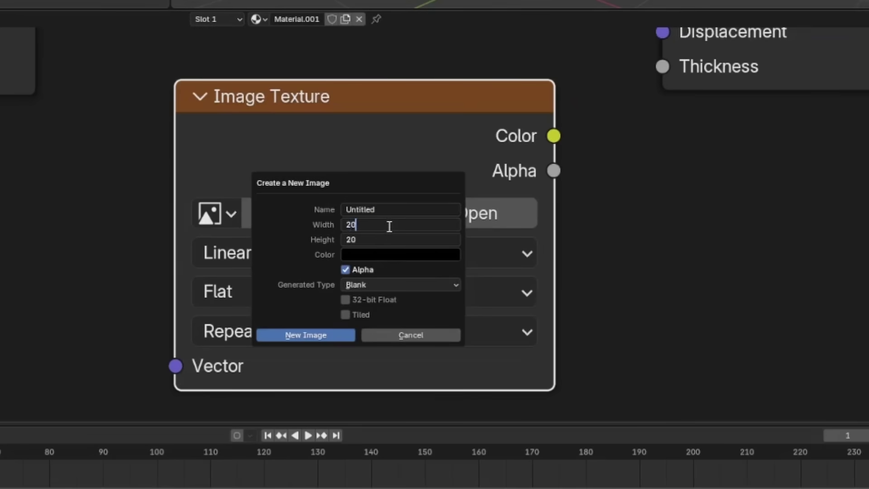
pyautogui.press('Return')
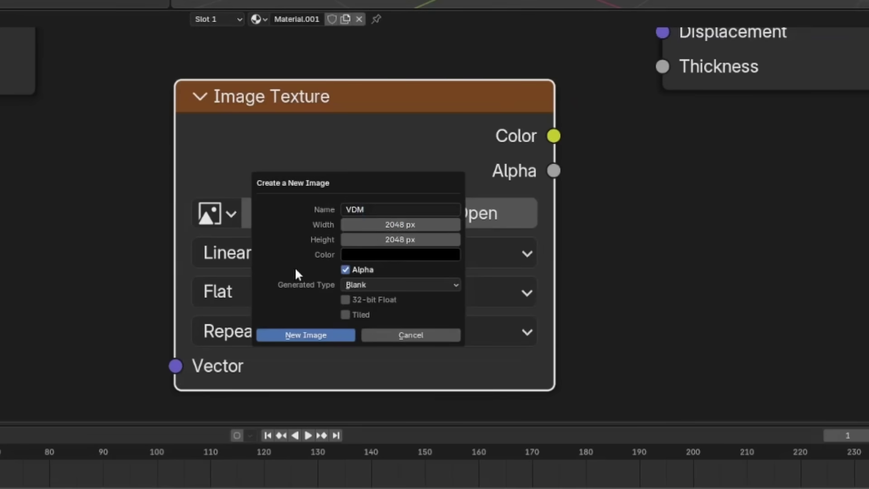
pyautogui.click(344, 300)
pyautogui.click(306, 335)
pyautogui.scroll(-2, 411, 270)
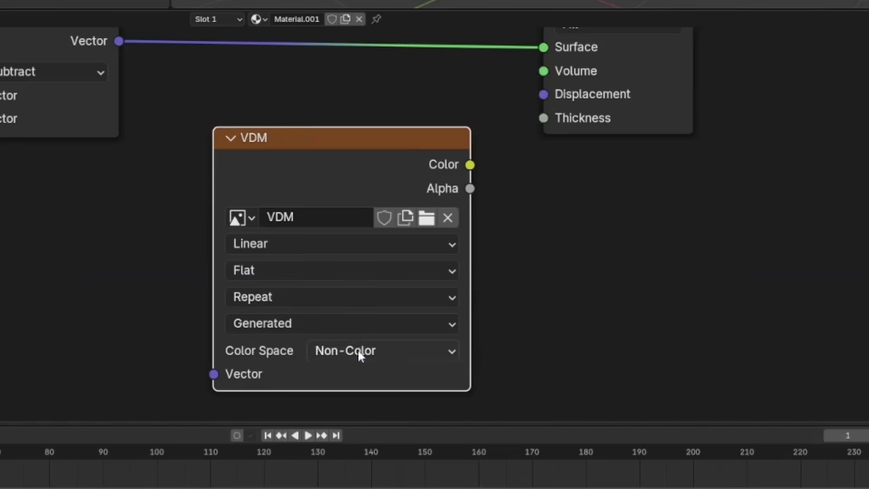
pyautogui.moveTo(295, 151); pyautogui.dragTo(77, 175)
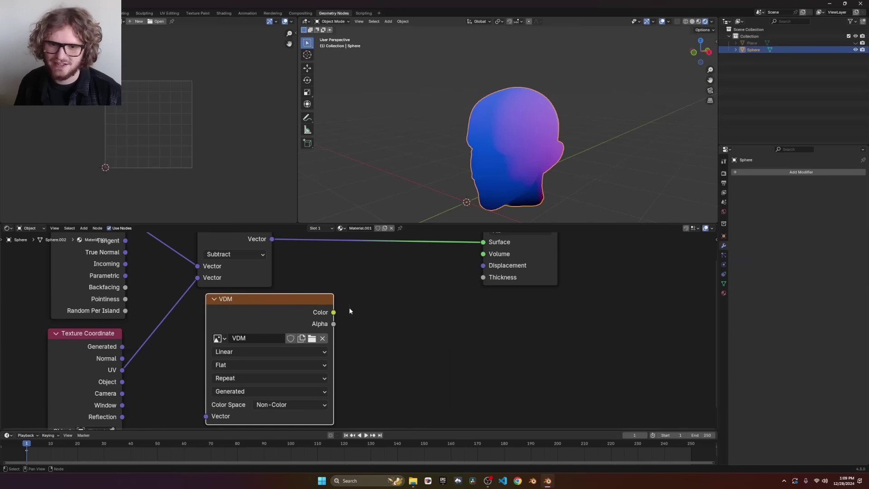
# Step: Switch the render engine to Cycles and place the VDM image node below the Subtract node, selected as the bake target
pyautogui.click(724, 174)
pyautogui.click(815, 172)
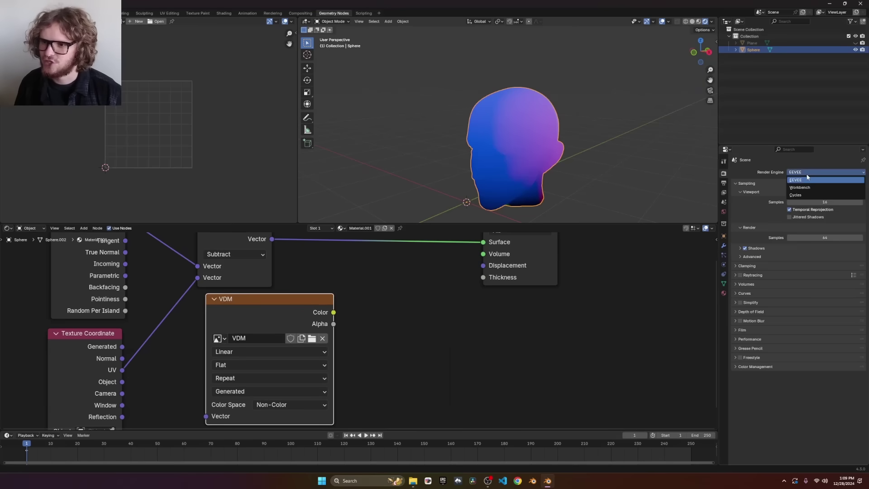
pyautogui.click(808, 194)
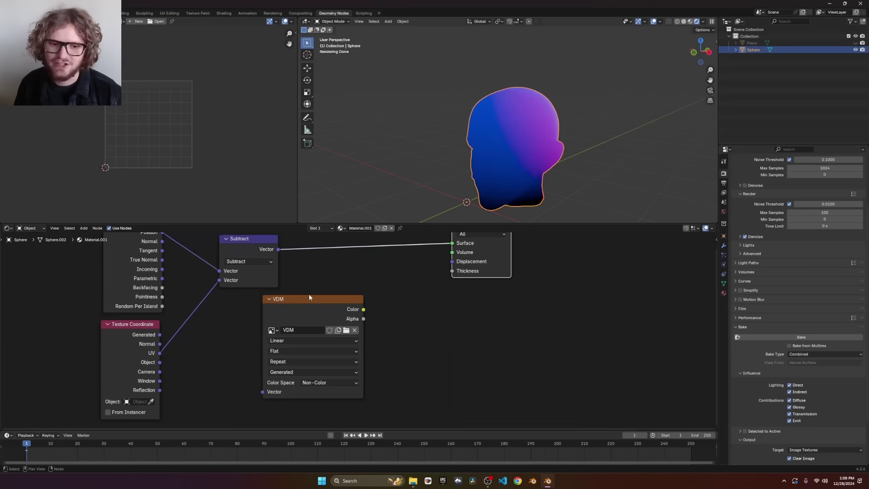
pyautogui.moveTo(314, 303); pyautogui.dragTo(350, 303)
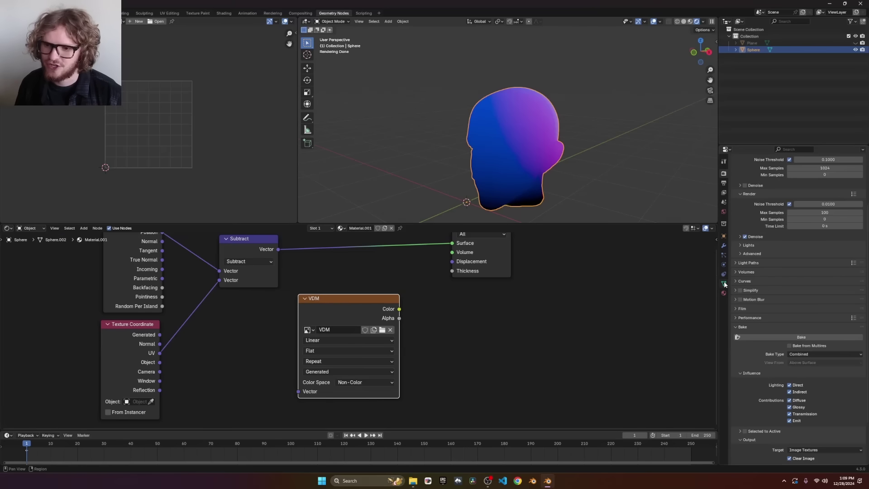
# Step: Set the bake type to Emit and bake the head's material into the VDM image
pyautogui.click(724, 283)
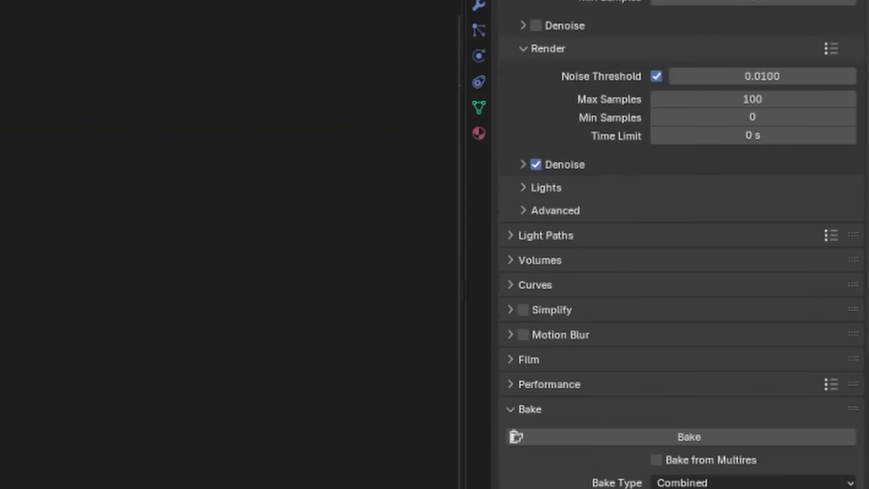
pyautogui.scroll(-8, 659, 362)
pyautogui.click(685, 298)
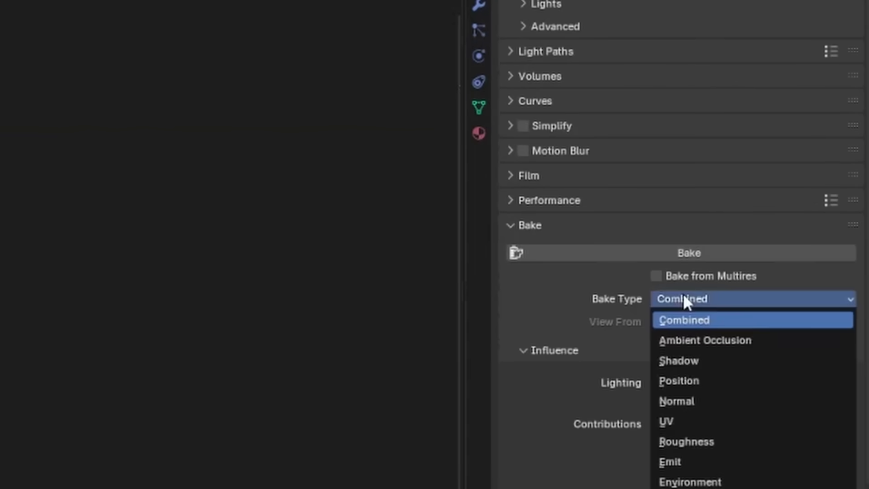
pyautogui.press('e')
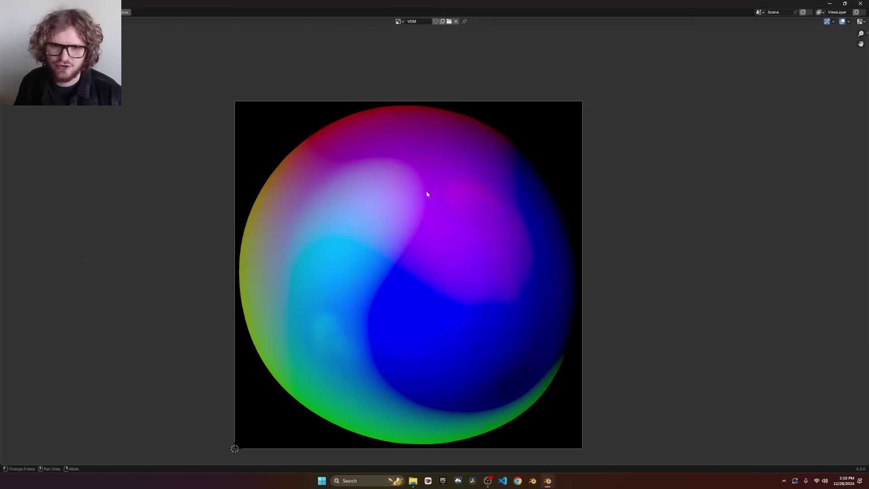
# Step: Save the baked VDM image in OpenEXR format with Float (Full) color depth
pyautogui.hotkey('ctrl', 'space')
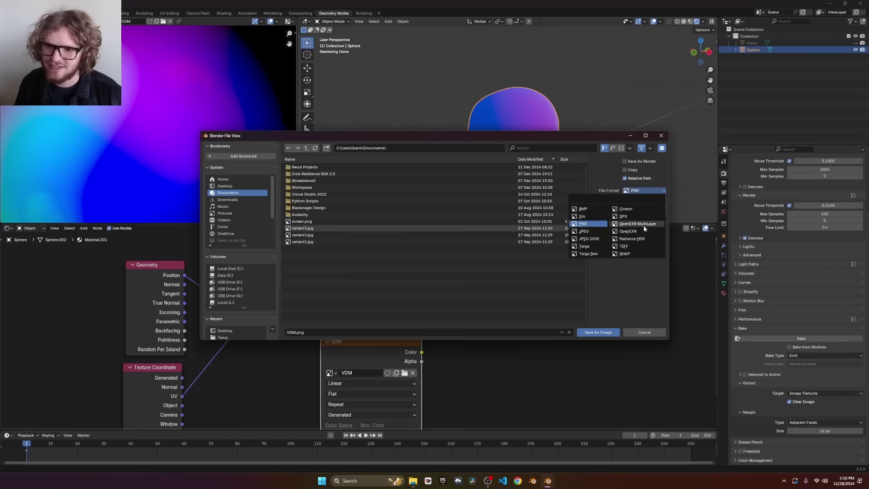
pyautogui.click(641, 230)
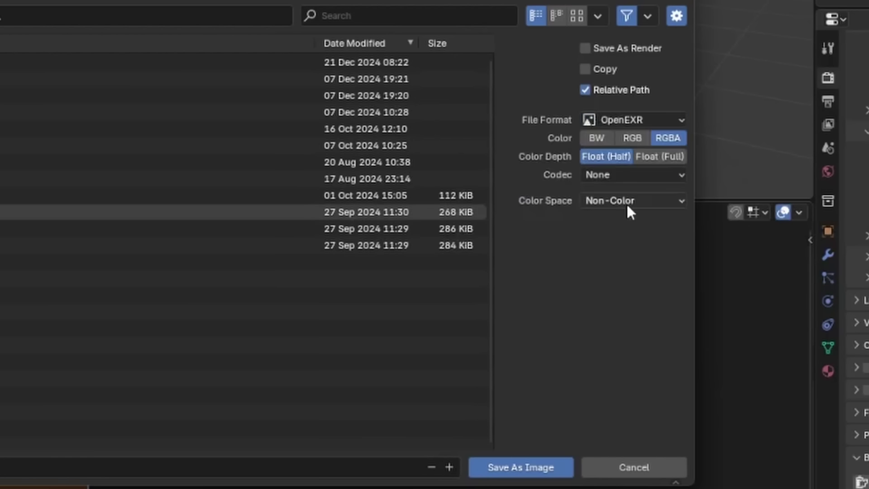
pyautogui.click(658, 156)
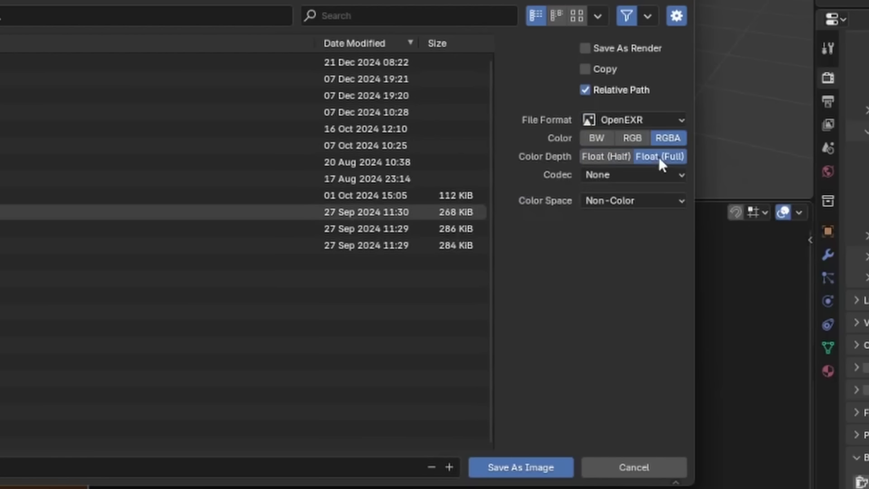
pyautogui.click(521, 467)
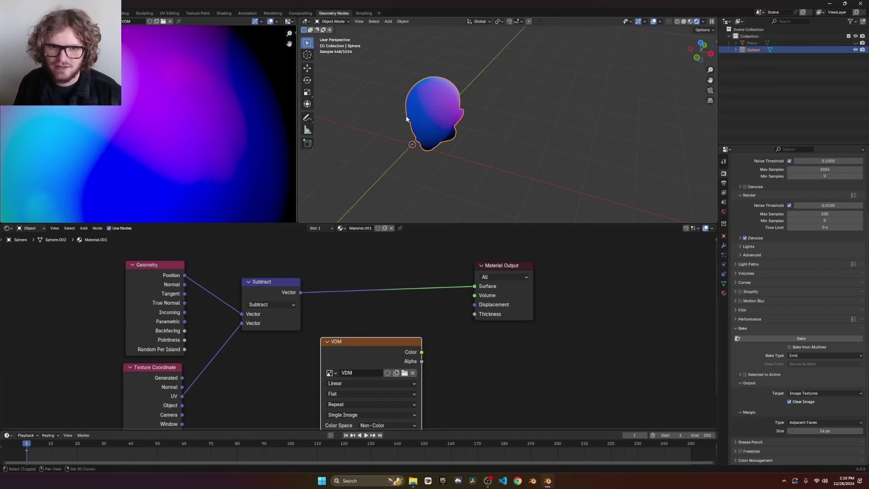
# Step: Add a new plane and move it along the X axis, clear of the head
pyautogui.hotkey('shift', 'a')
pyautogui.moveTo(354, 114)
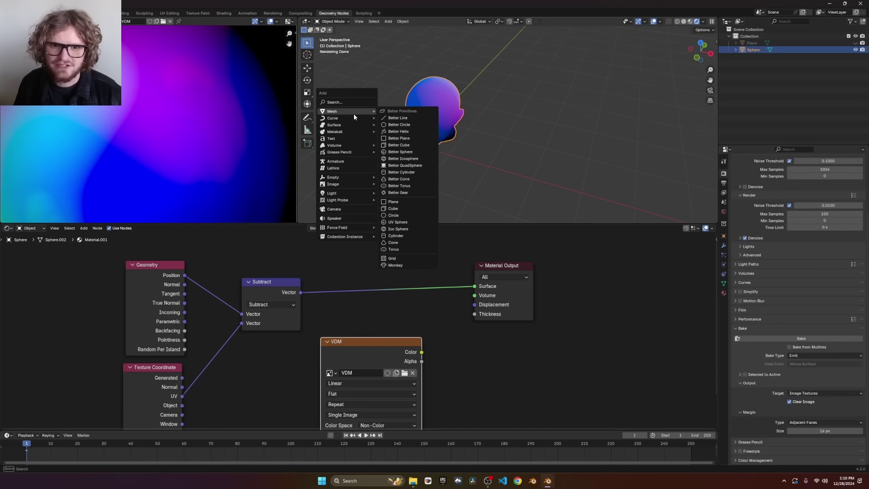
pyautogui.click(402, 202)
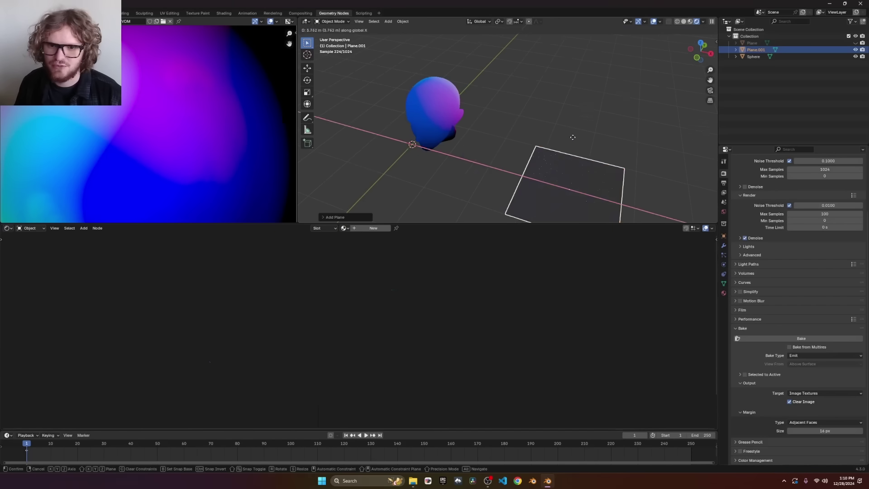
# Step: Subdivide the new plane's faces repeatedly into a dense grid in Edit Mode
pyautogui.scroll(3, 526, 141)
pyautogui.keyDown('shift'); pyautogui.moveTo(526, 153); pyautogui.dragTo(505, 132, button='middle'); pyautogui.keyUp('shift')
pyautogui.press('Tab')
pyautogui.rightClick(481, 133)
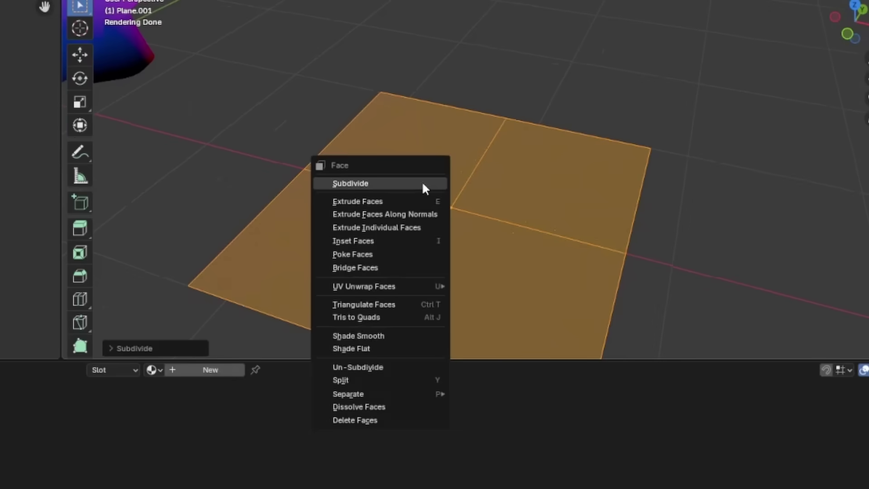
pyautogui.click(482, 133)
pyautogui.rightClick(482, 133)
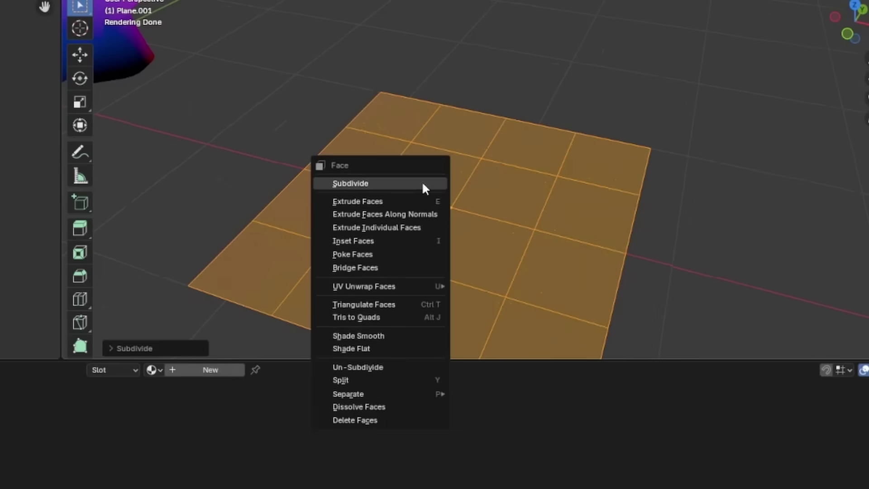
pyautogui.click(481, 133)
pyautogui.rightClick(482, 133)
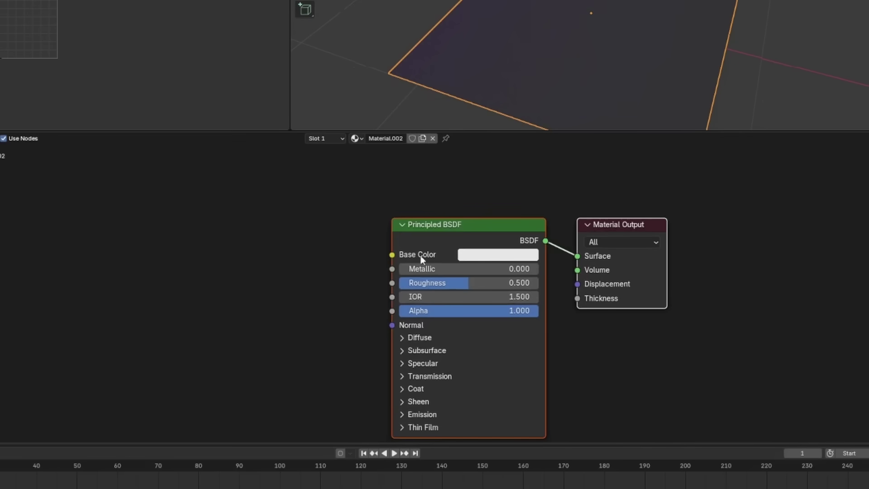
# Step: Link an Image Texture node holding the VDM image to the Displacement input of the plane's material
pyautogui.moveTo(420, 255); pyautogui.dragTo(71, 248)
pyautogui.moveTo(579, 261); pyautogui.dragTo(671, 261)
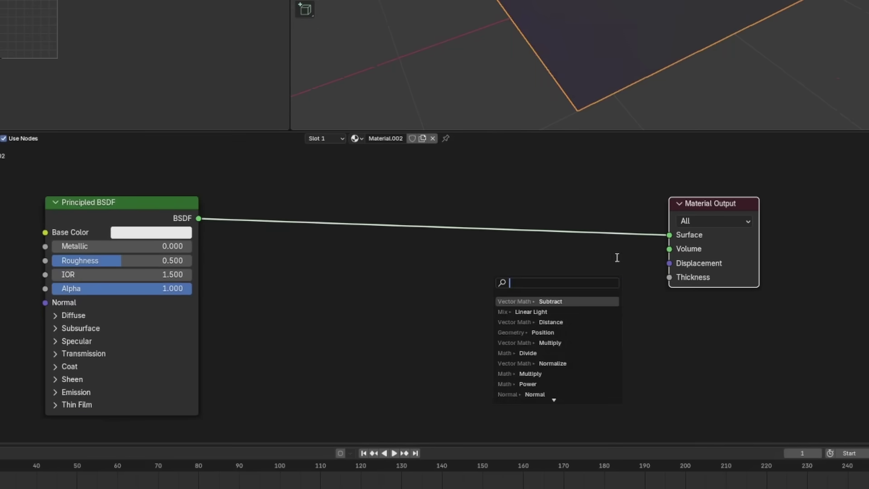
pyautogui.press('Return')
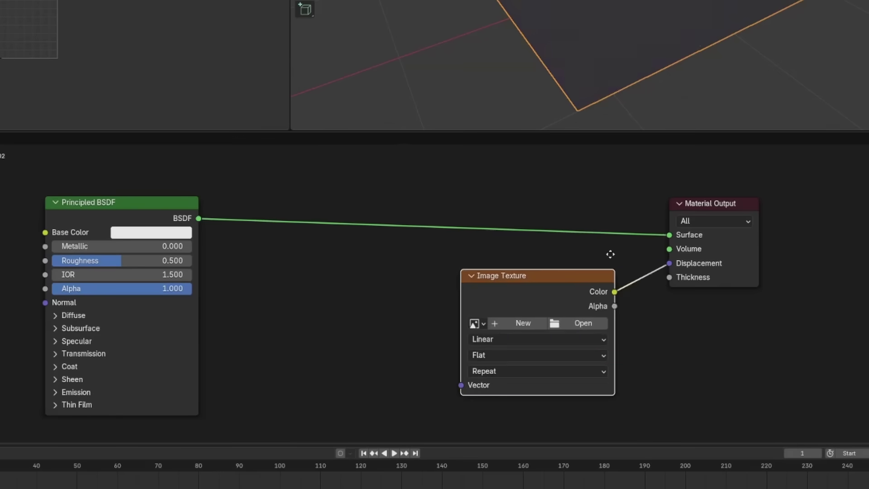
pyautogui.click(492, 251)
pyautogui.click(368, 316)
pyautogui.click(383, 336)
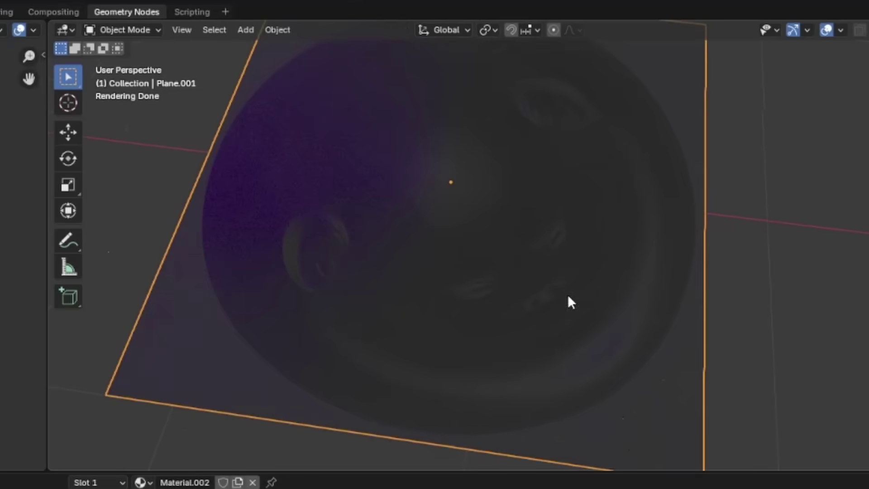
# Step: Change the displacement method in the plane material's surface settings so the VDM image really displaces the mesh
pyautogui.moveTo(569, 296); pyautogui.dragTo(529, 313, button='middle')
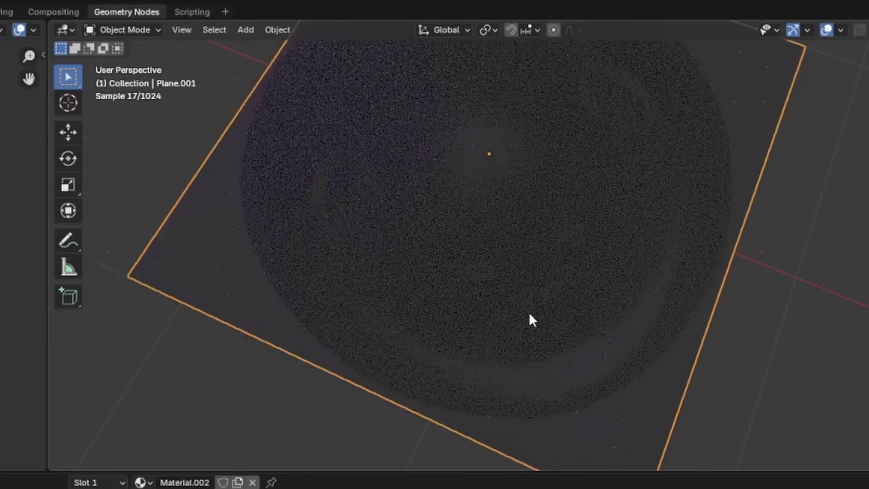
pyautogui.scroll(2, 598, 345)
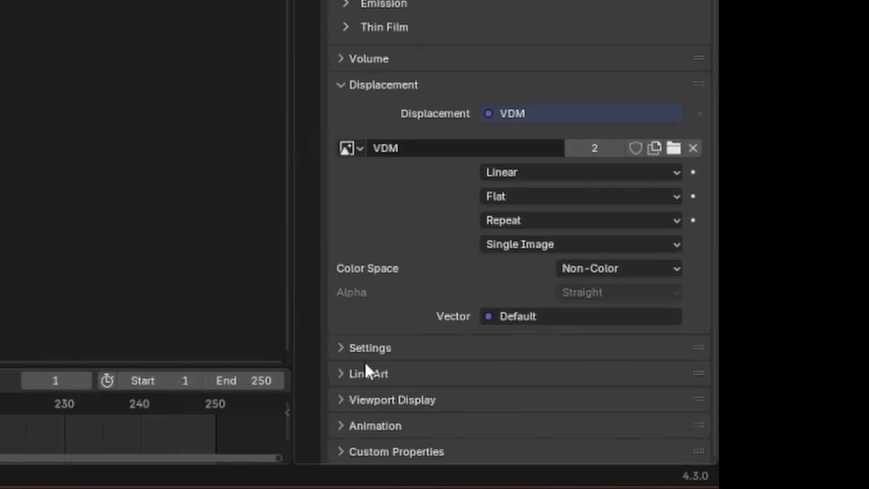
pyautogui.click(745, 426)
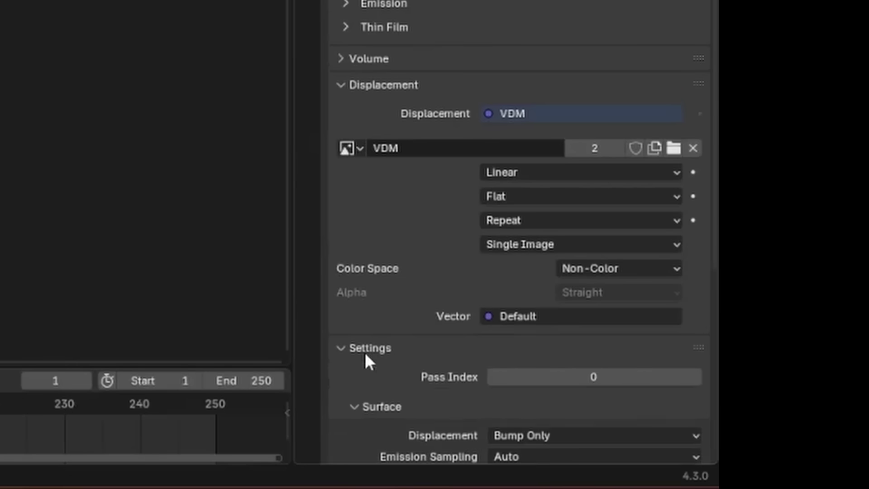
pyautogui.scroll(-3, 745, 425)
pyautogui.click(807, 402)
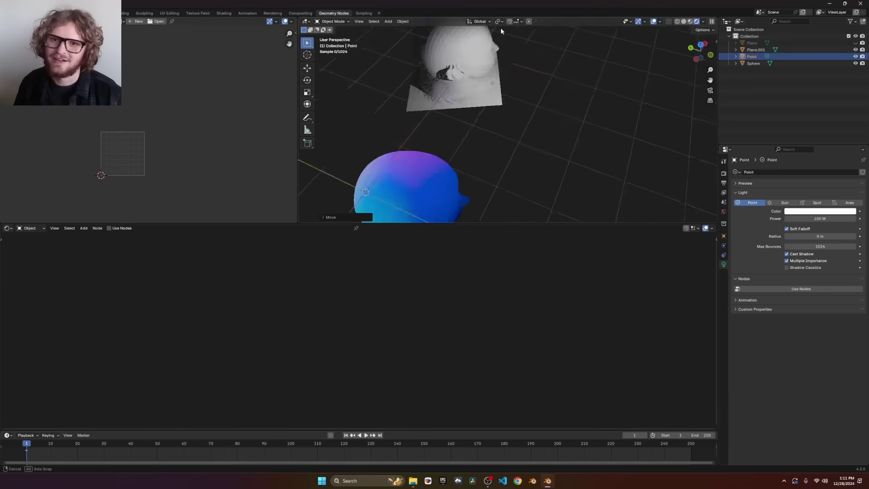
# Step: Insert a Vector Math node set to Scale between the VDM image's Color and the Material Output's Displacement
pyautogui.moveTo(501, 28); pyautogui.dragTo(526, 65, button='middle')
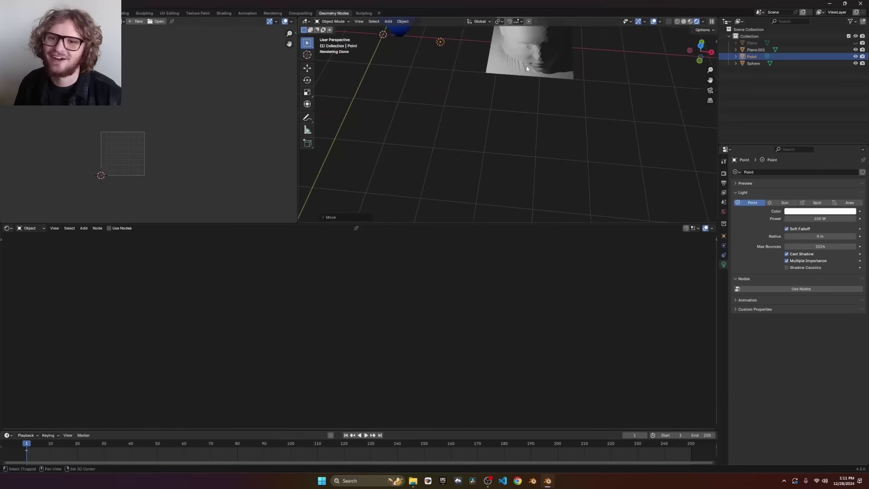
pyautogui.moveTo(594, 166); pyautogui.dragTo(522, 257, button='middle')
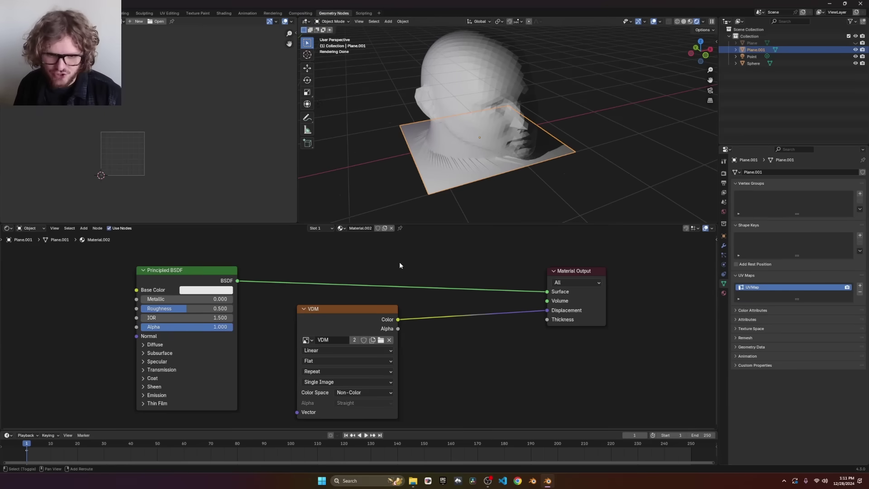
pyautogui.hotkey('shift', 'a')
pyautogui.write('vec')
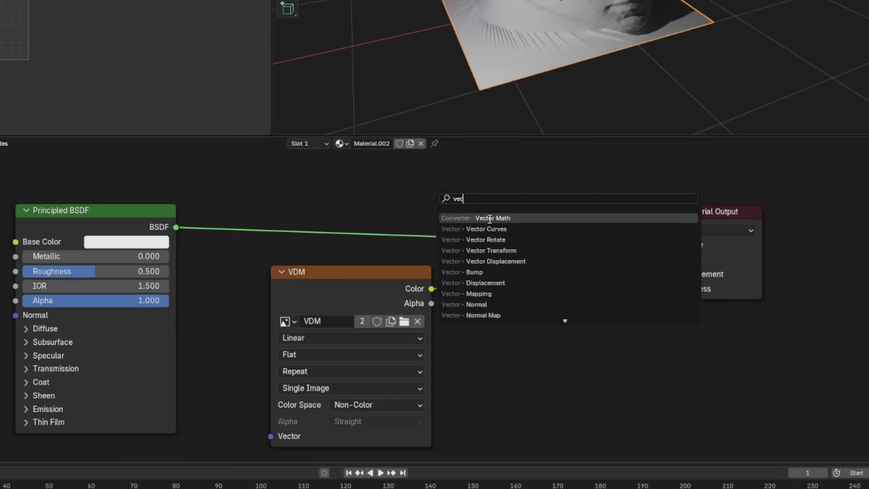
pyautogui.click(490, 219)
pyautogui.click(501, 286)
pyautogui.click(511, 306)
pyautogui.click(502, 347)
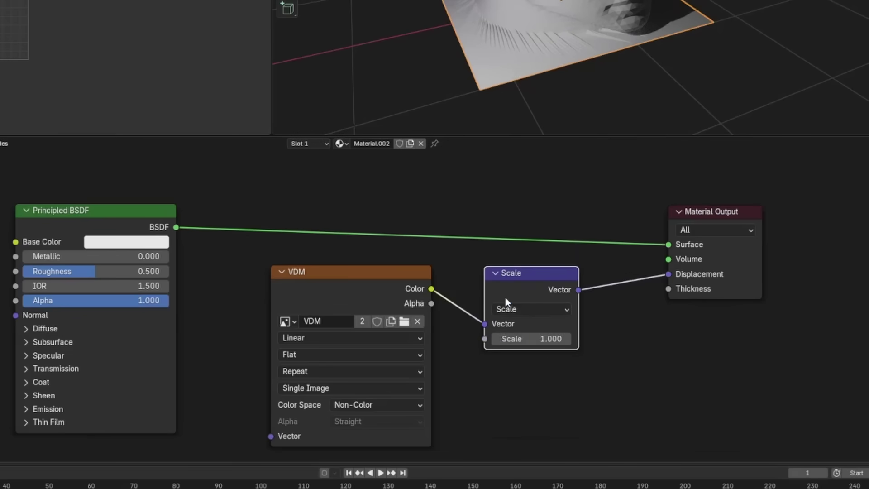
# Step: Set the Scale value of the displacement's Vector Math node to 2
pyautogui.click(538, 339)
pyautogui.write('0')
pyautogui.press('Return')
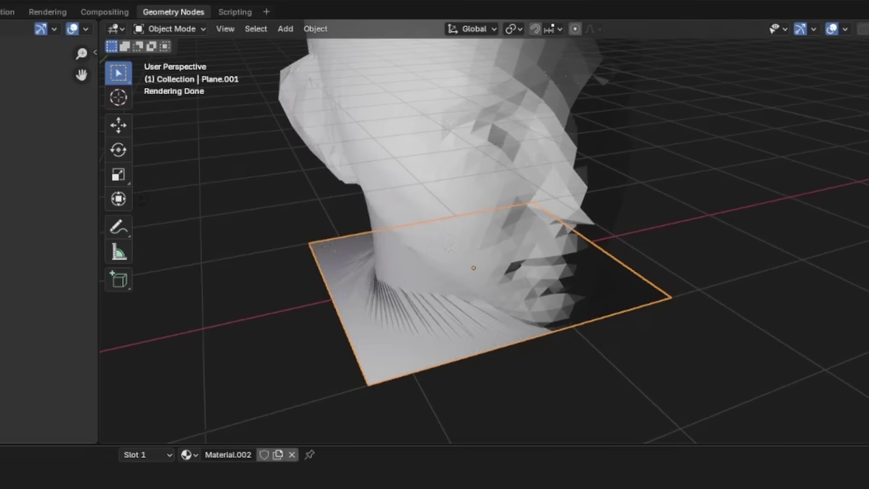
pyautogui.scroll(-7, 513, 337)
pyautogui.moveTo(507, 217); pyautogui.dragTo(478, 193, button='middle')
pyautogui.scroll(4, 480, 199)
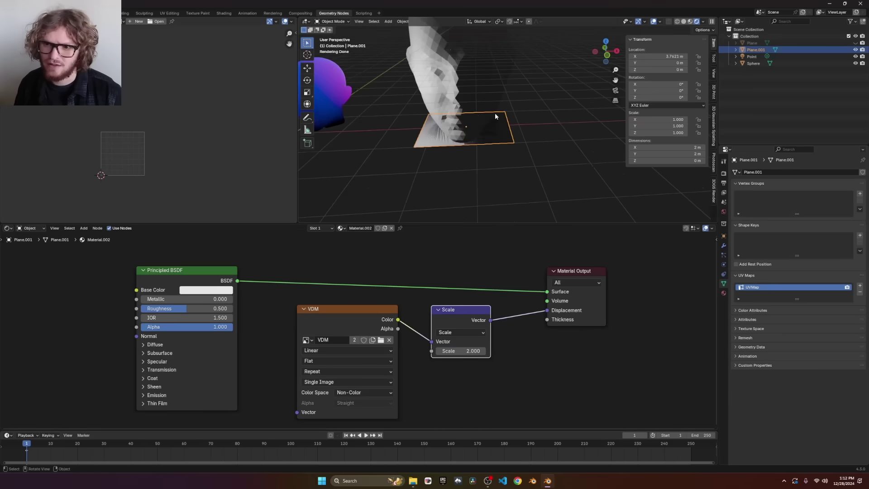
pyautogui.scroll(-3, 511, 222)
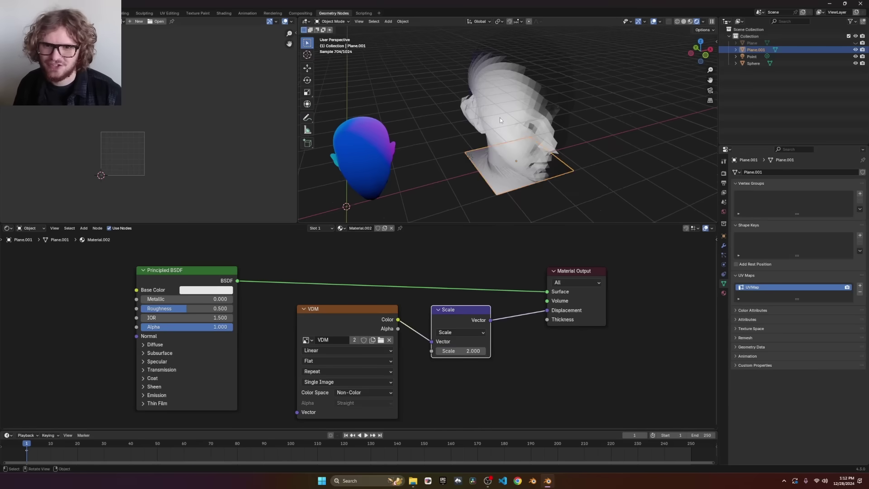
# Step: Subdivide the displaced plane's mesh once more in Edit Mode and return to Object Mode
pyautogui.press('Tab')
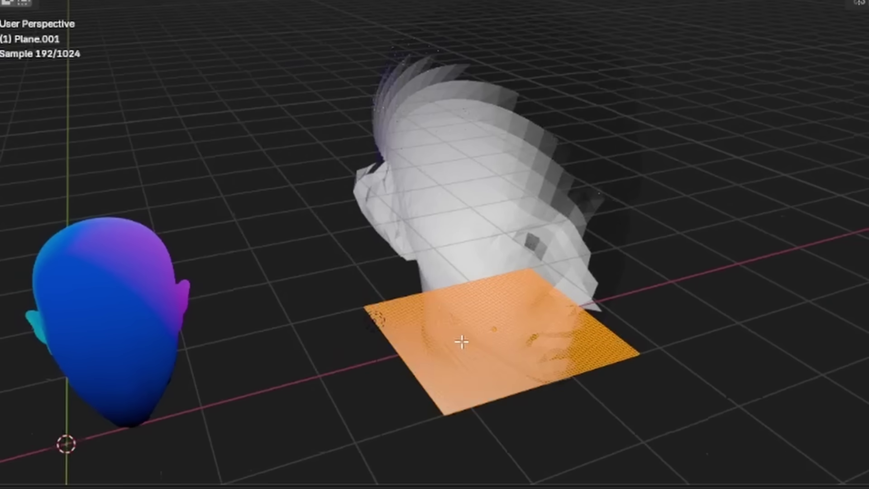
pyautogui.hotkey('ctrl', 'f')
pyautogui.click(503, 166)
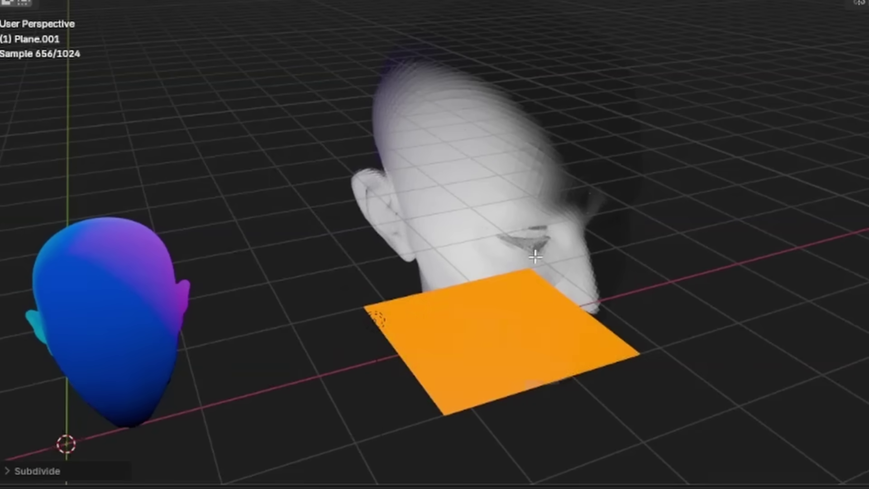
pyautogui.press('Tab')
# Step: Apply Shade Auto Smooth to the displaced plane
pyautogui.moveTo(540, 200); pyautogui.dragTo(518, 213, button='middle')
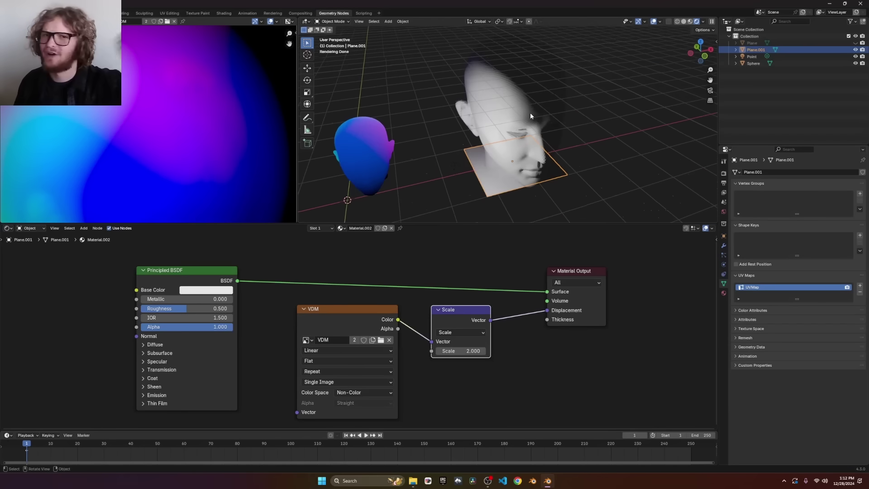
pyautogui.scroll(3, 530, 113)
pyautogui.rightClick(524, 111)
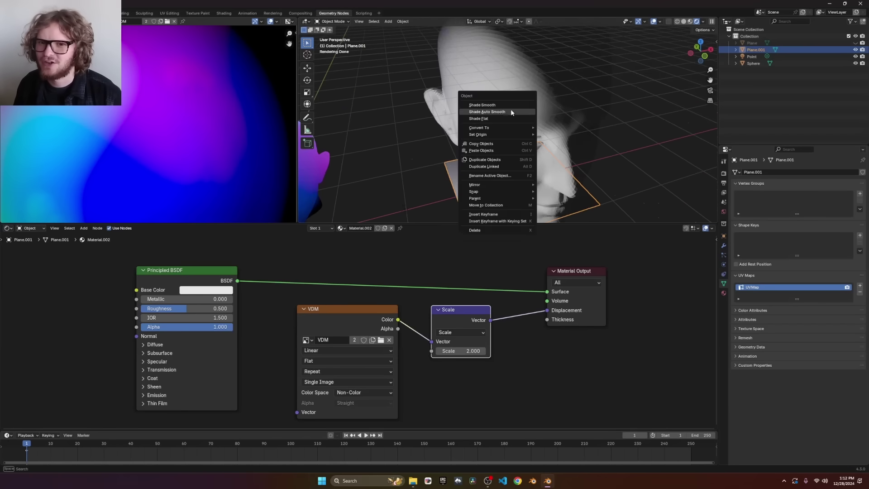
pyautogui.click(505, 113)
pyautogui.scroll(-5, 504, 113)
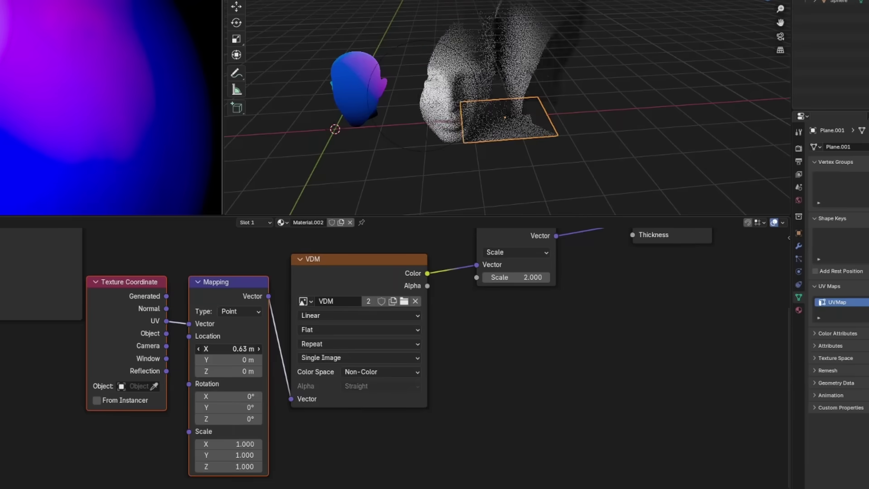
# Step: Shift the VDM texture's Mapping location to about 3.65 m on X and set its Scale to 2 on all axes
pyautogui.moveTo(308, 322); pyautogui.dragTo(313, 321)
pyautogui.moveTo(231, 349); pyautogui.dragTo(267, 348)
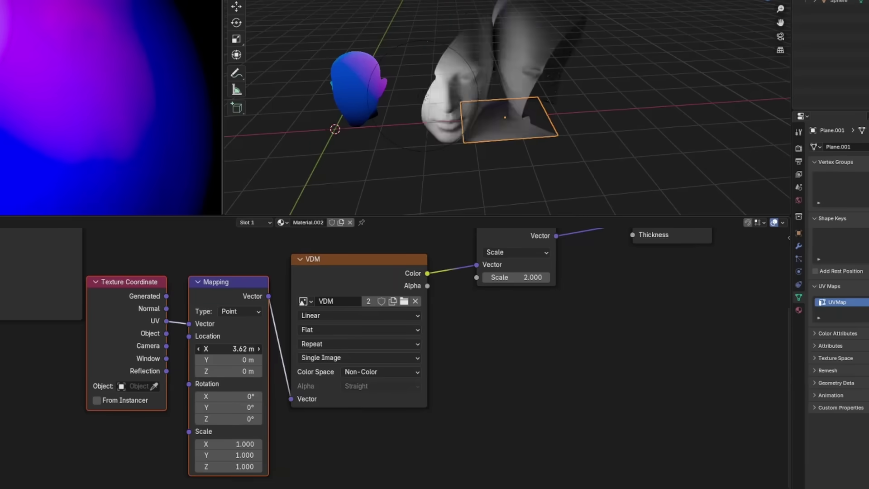
pyautogui.write('2')
pyautogui.press('Return')
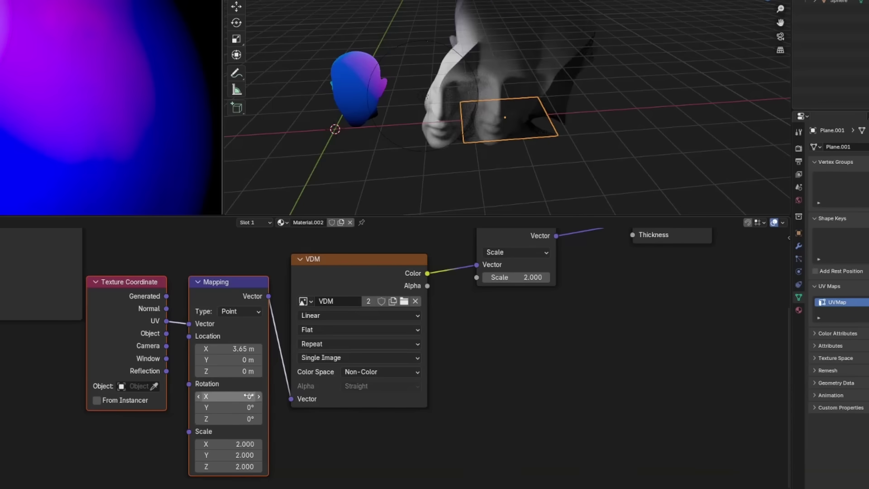
# Step: Set the displacement's Scale node to 1 and the Mapping node's X location to 5 m
pyautogui.moveTo(539, 277); pyautogui.dragTo(537, 277)
pyautogui.scroll(3, 504, 94)
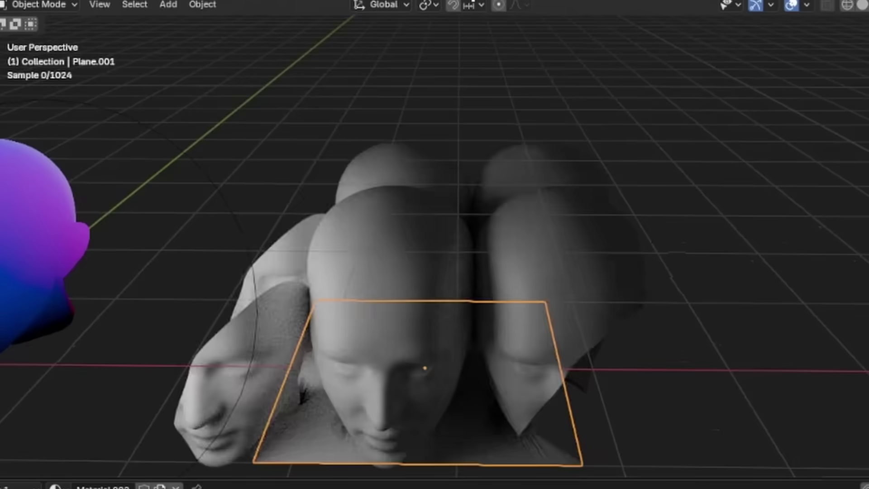
pyautogui.moveTo(229, 349); pyautogui.dragTo(218, 349)
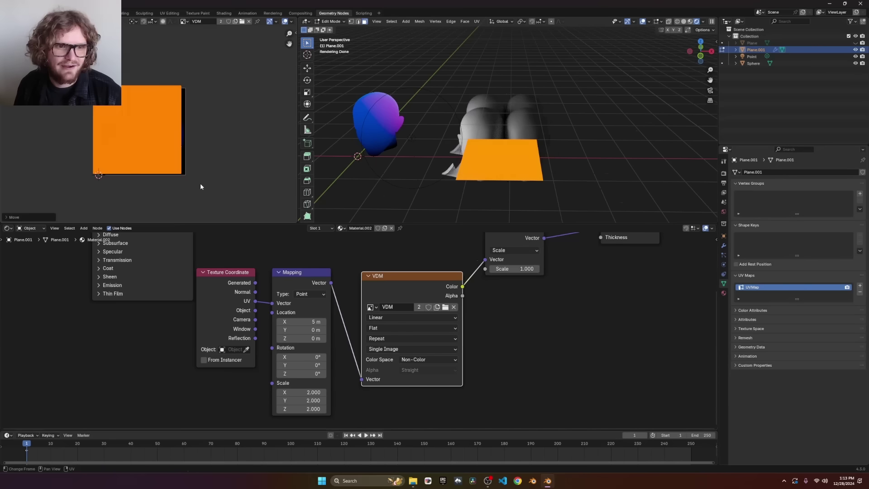
pyautogui.press('Tab')
pyautogui.scroll(4, 148, 127)
pyautogui.scroll(-1, 142, 136)
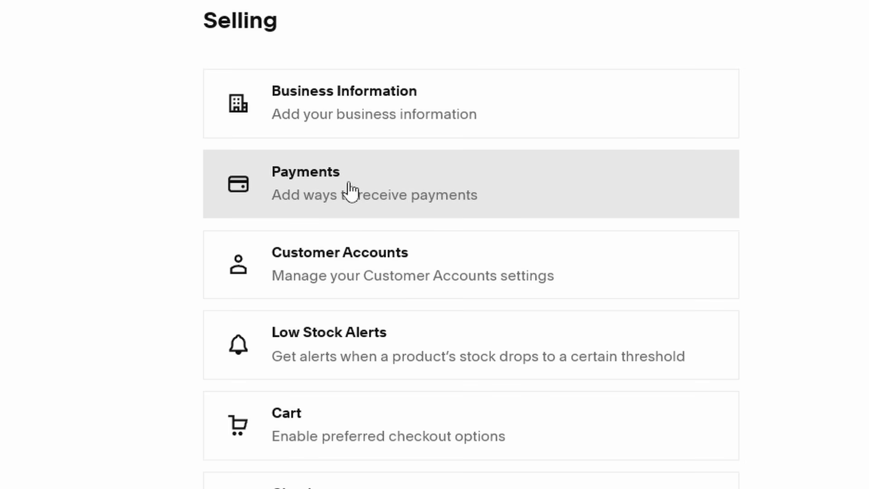
# Step: Open the Payments settings under Selling in Squarespace and look through the ways to accept payments
pyautogui.click(349, 190)
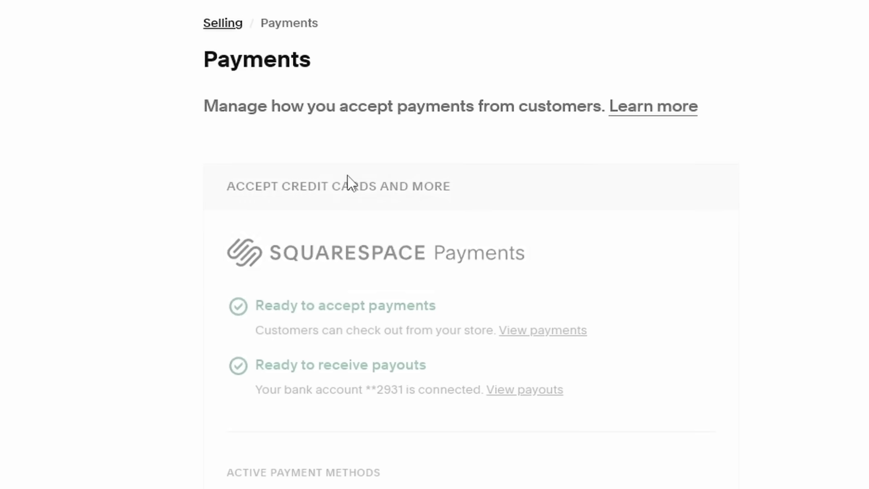
pyautogui.scroll(-3, 354, 186)
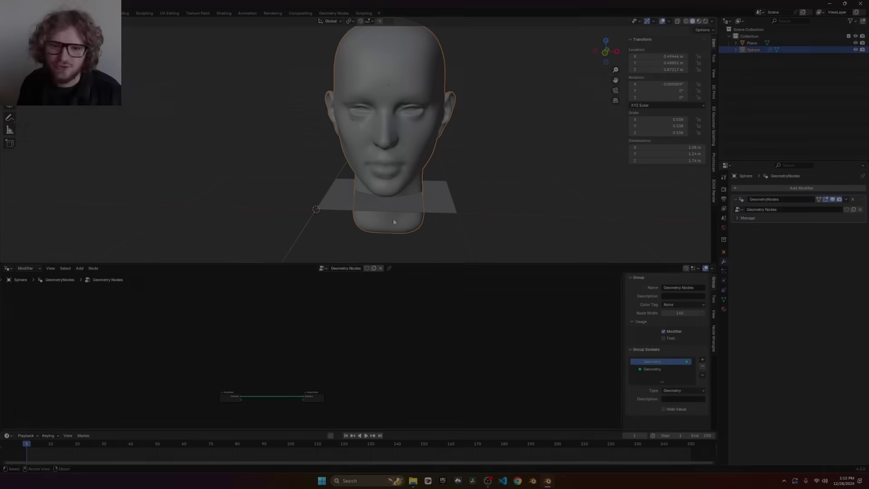
# Step: In Blender, add a Cube node to the head's geometry nodes and try it as the Group Output in place of the head
pyautogui.scroll(6, 297, 375)
pyautogui.moveTo(298, 375); pyautogui.dragTo(315, 334, button='middle')
pyautogui.moveTo(345, 237)
pyautogui.mouseDown(button='middle')
pyautogui.moveTo(370, 168)
pyautogui.moveTo(349, 224)
pyautogui.mouseUp(button='middle')
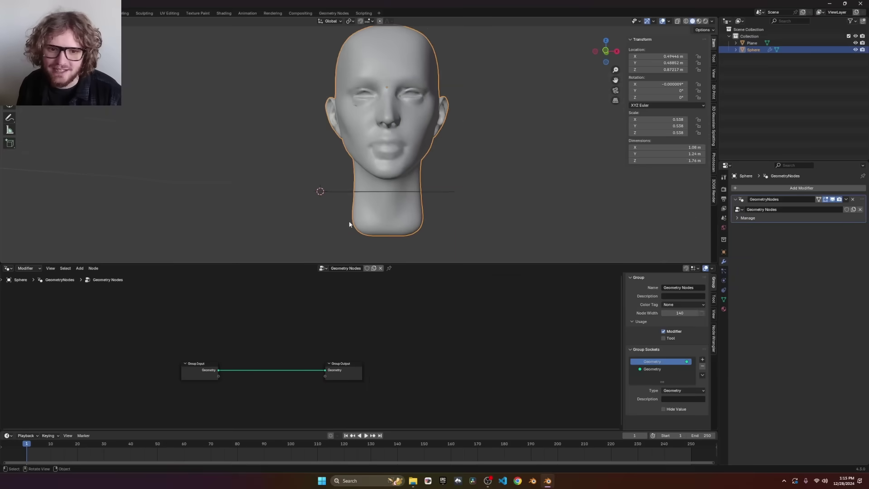
pyautogui.moveTo(324, 183); pyautogui.dragTo(464, 257)
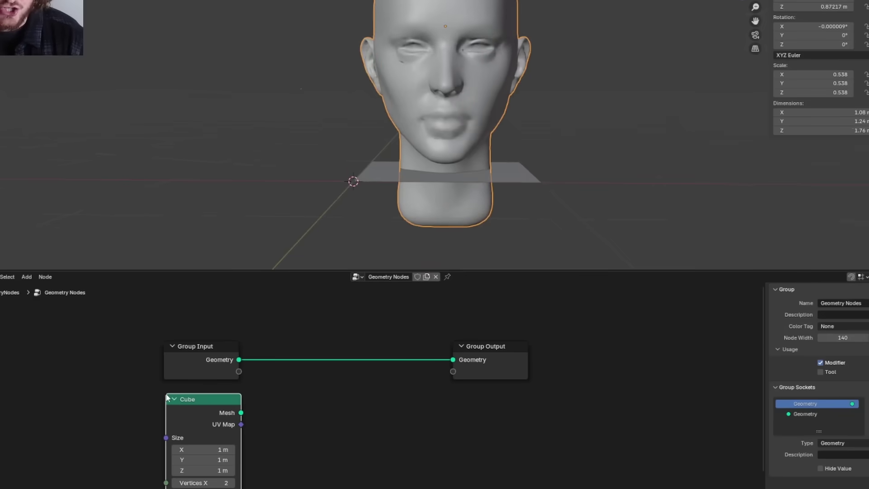
pyautogui.moveTo(453, 359); pyautogui.dragTo(200, 411)
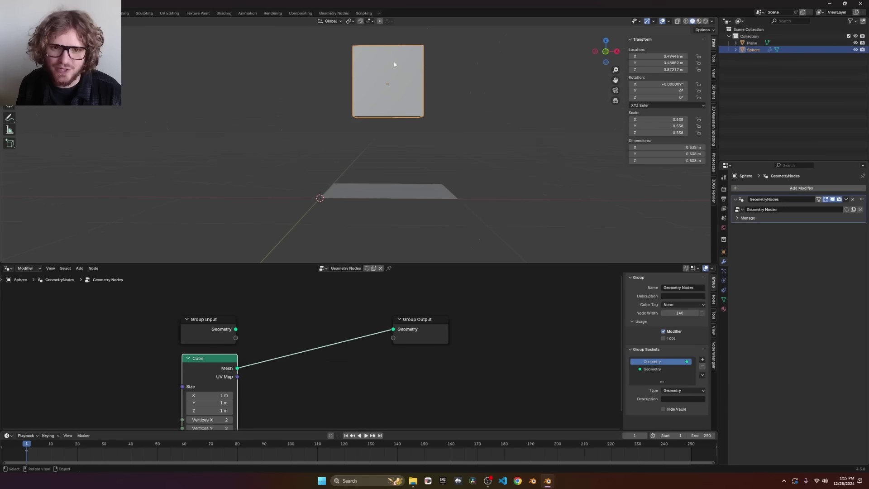
pyautogui.hotkey('ctrl', 'z')
# Step: Apply all transforms to the head and combine it with the Cube through a Join Geometry node
pyautogui.hotkey('ctrl', 'a')
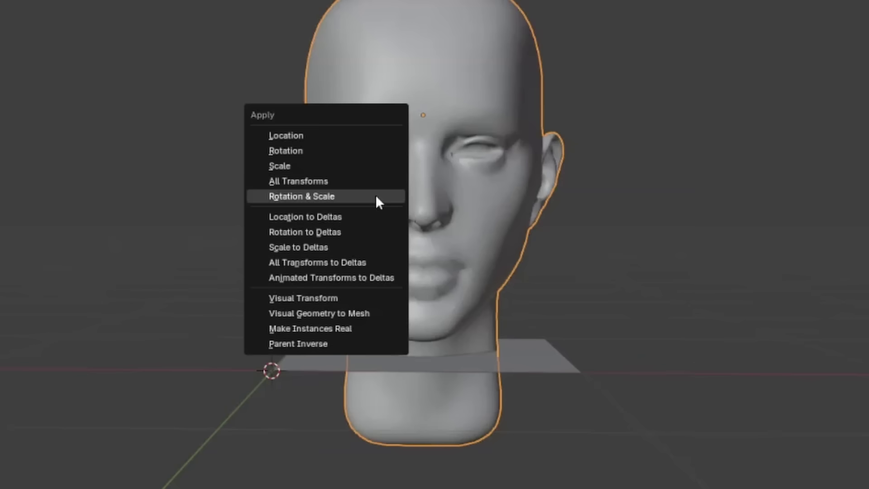
pyautogui.click(354, 122)
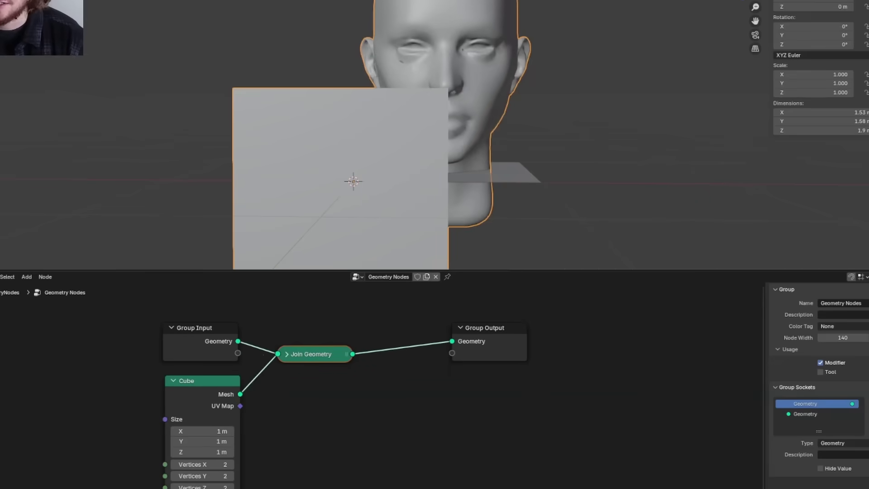
# Step: Insert a Transform Geometry node after the Cube and translate it 0.45 m on X and -1 m on Z, beneath the neck
pyautogui.press('KP_1')
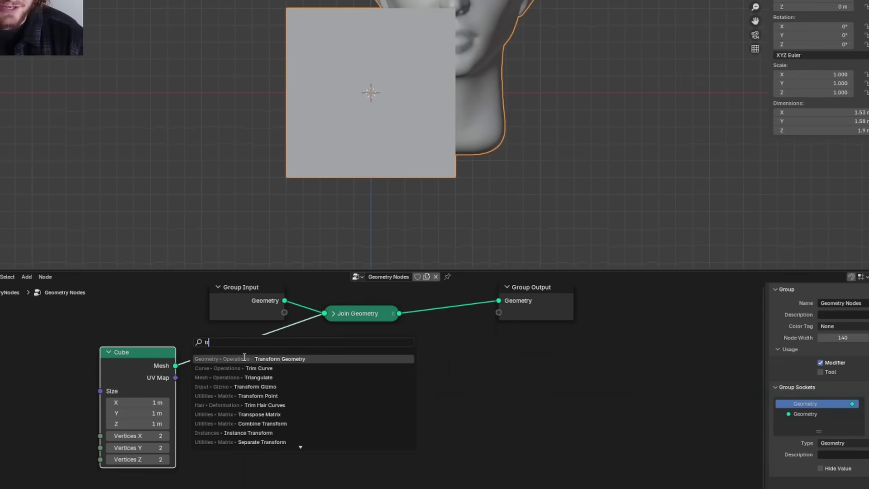
pyautogui.click(244, 356)
pyautogui.click(232, 344)
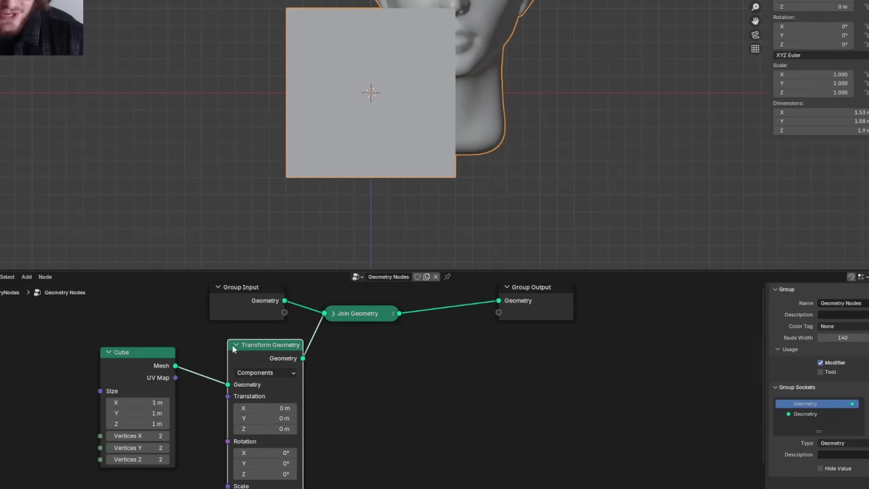
pyautogui.scroll(2, 268, 416)
pyautogui.moveTo(256, 440); pyautogui.dragTo(281, 416)
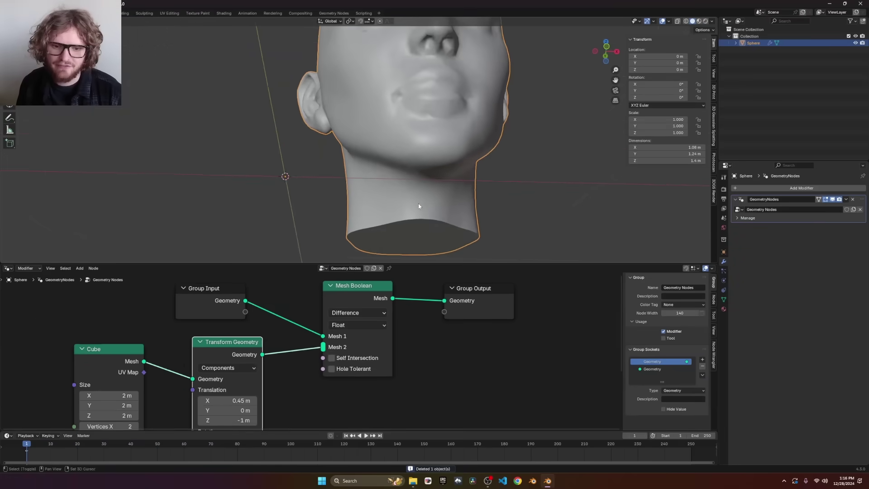
# Step: Test the boolean cut by freely rotating the whole head mesh in Edit Mode
pyautogui.moveTo(418, 203); pyautogui.dragTo(411, 194, button='middle')
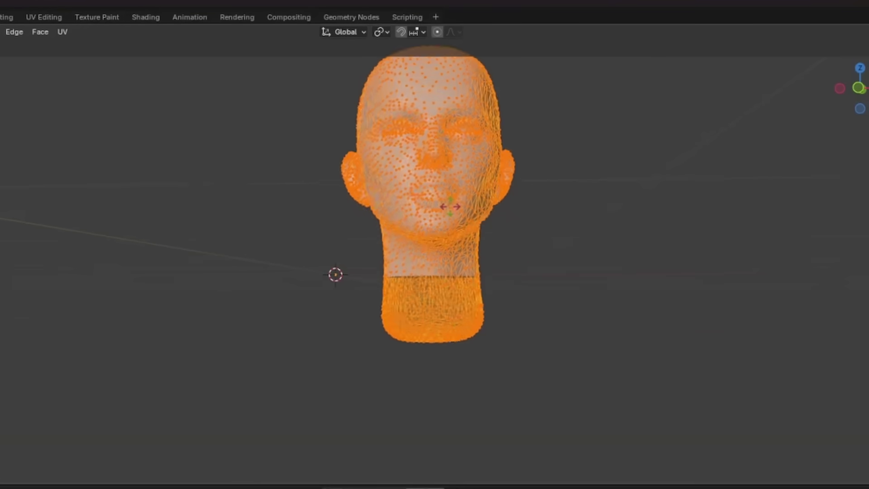
pyautogui.moveTo(399, 145); pyautogui.dragTo(410, 151, button='middle')
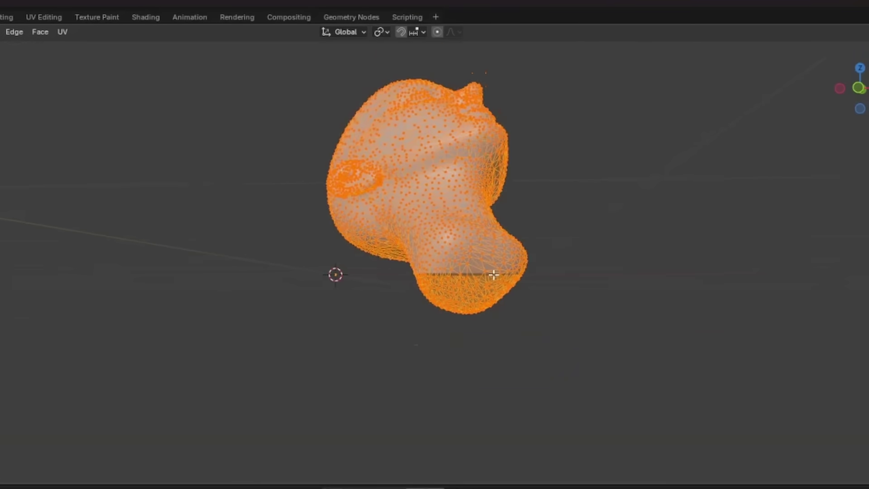
pyautogui.moveTo(493, 274); pyautogui.dragTo(516, 246, button='middle')
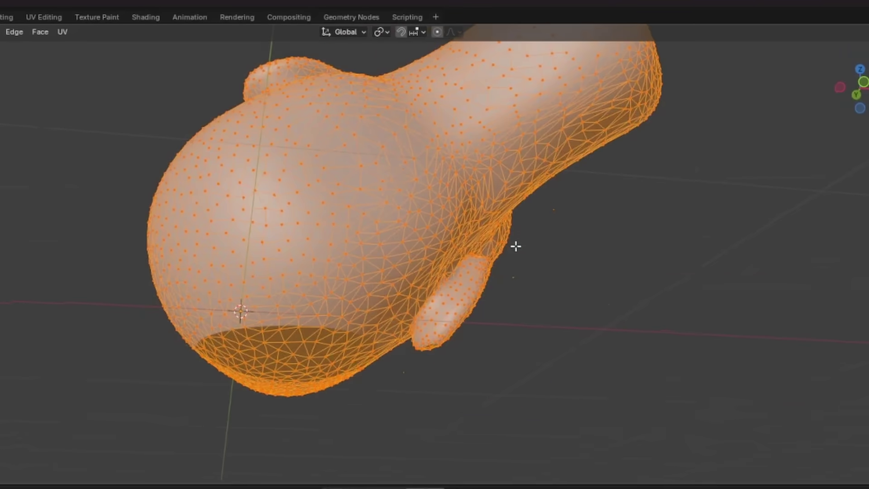
pyautogui.moveTo(431, 316); pyautogui.dragTo(393, 318)
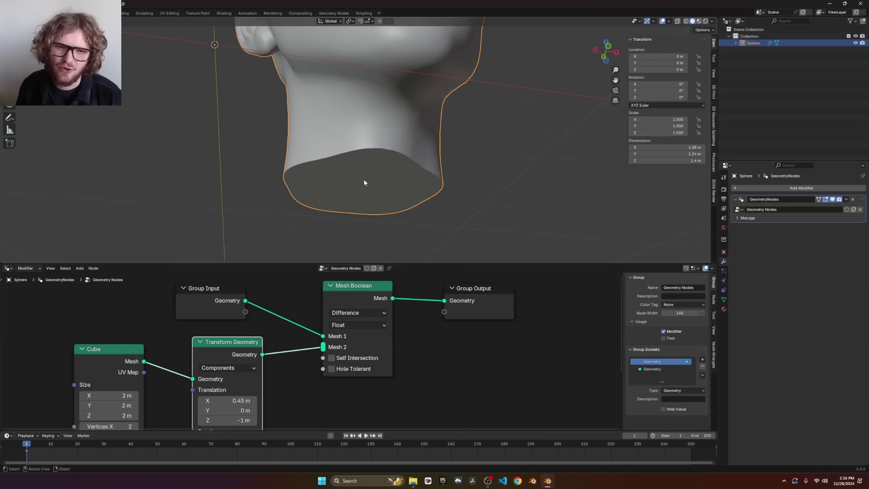
# Step: Insert a Delete Geometry node set to the Face domain between the Mesh Boolean and the Group Output
pyautogui.moveTo(479, 350); pyautogui.dragTo(395, 348, button='middle')
pyautogui.press('b')
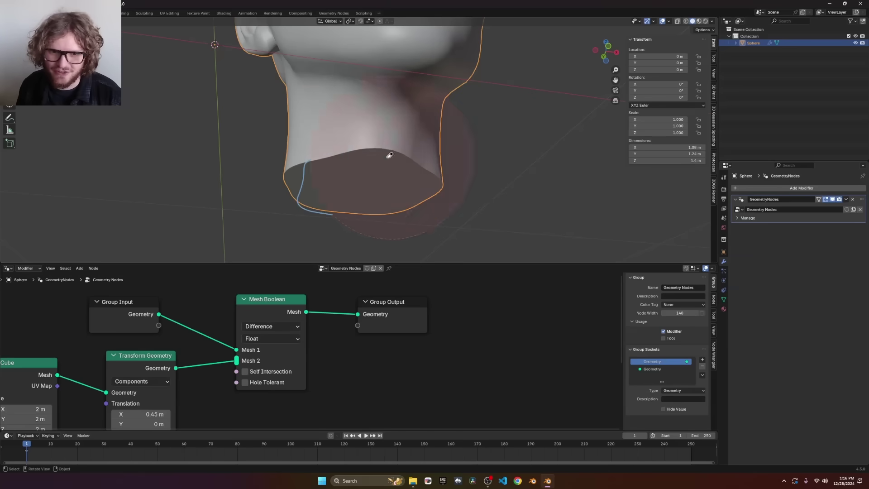
pyautogui.moveTo(425, 347); pyautogui.dragTo(338, 361, button='middle')
pyautogui.hotkey('shift', 'a')
pyautogui.write('de')
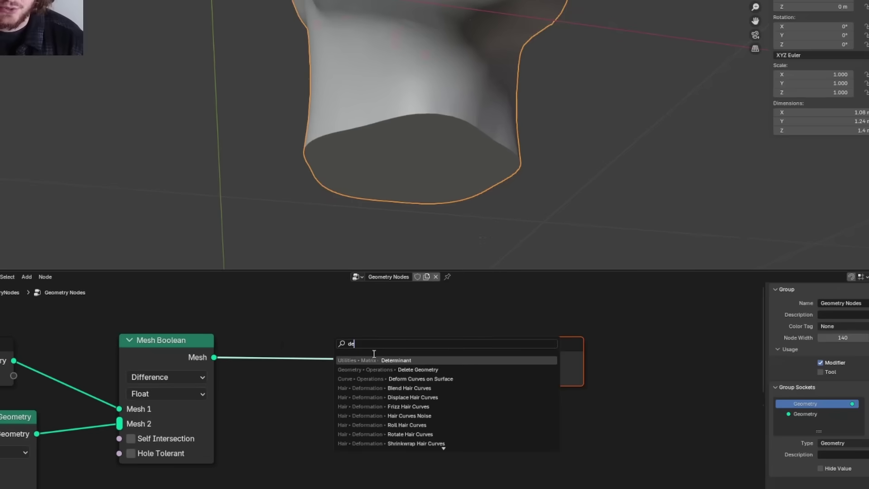
pyautogui.click(420, 368)
pyautogui.click(409, 351)
pyautogui.keyDown('ctrl'); pyautogui.scroll(-2, 417, 367); pyautogui.keyUp('ctrl')
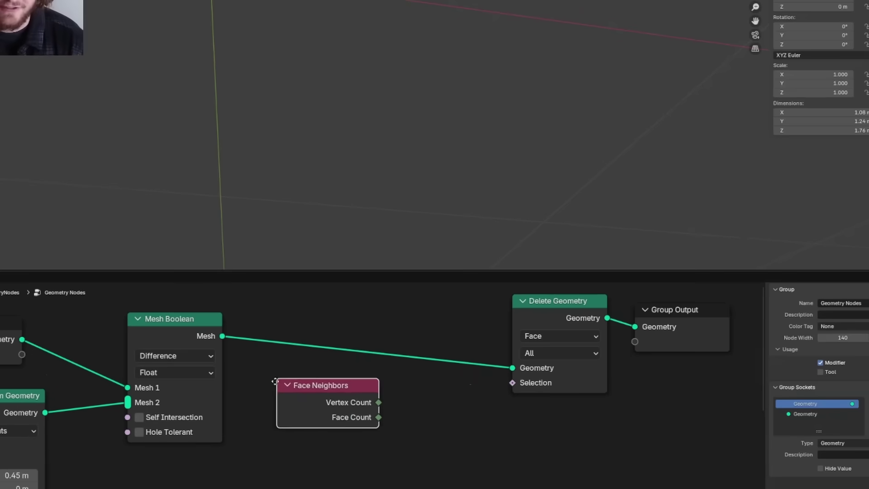
# Step: Connect Face Neighbors' Vertex Count through an integer Greater Than node with B set to 10 into Delete Geometry's Selection
pyautogui.click(246, 385)
pyautogui.moveTo(406, 399); pyautogui.dragTo(407, 399)
pyautogui.write('grea')
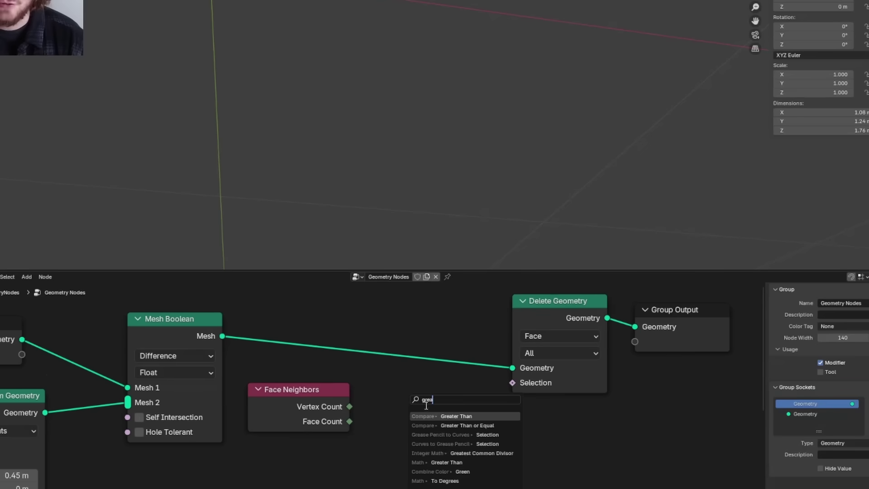
pyautogui.press('Return')
pyautogui.click(485, 394)
pyautogui.click(436, 470)
pyautogui.write('1')
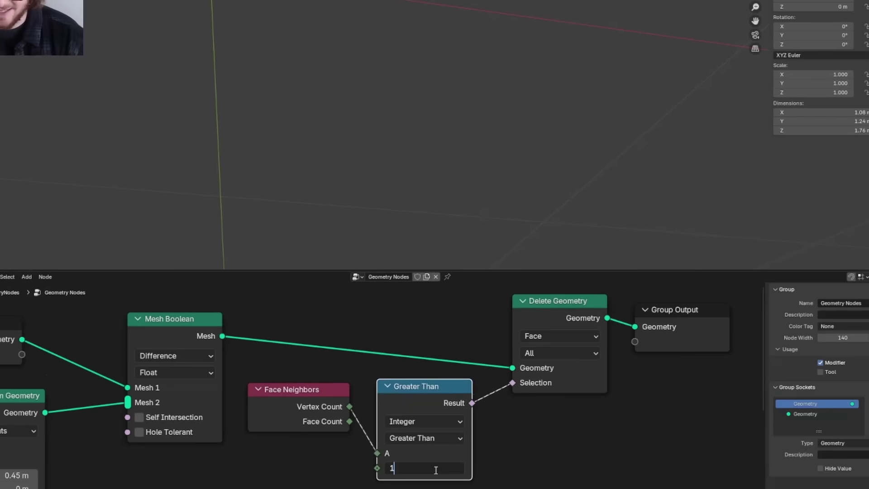
pyautogui.write('0')
pyautogui.press('Return')
# Step: Inspect the opened neck cut and set the Greater Than node's B value to 30
pyautogui.scroll(-5, 434, 74)
pyautogui.moveTo(434, 75)
pyautogui.mouseDown(button='middle')
pyautogui.moveTo(423, 63)
pyautogui.moveTo(437, 58)
pyautogui.mouseUp(button='middle')
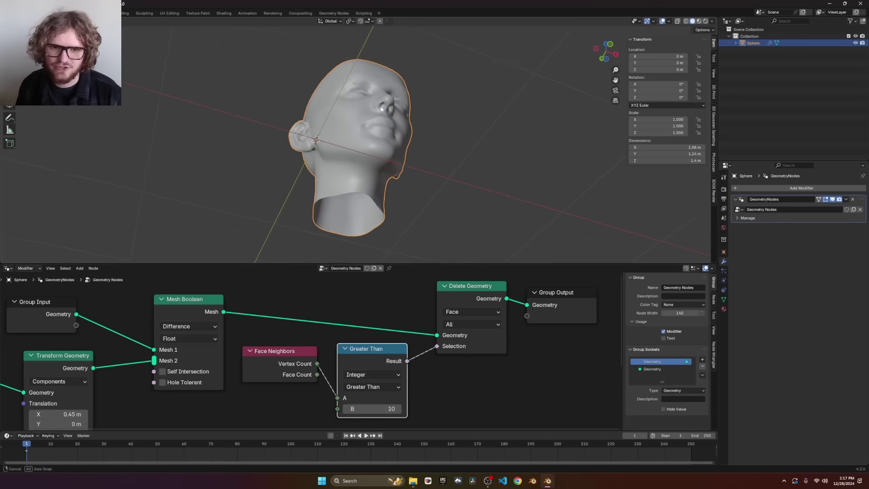
pyautogui.press('Tab')
pyautogui.hotkey('alt', 's')
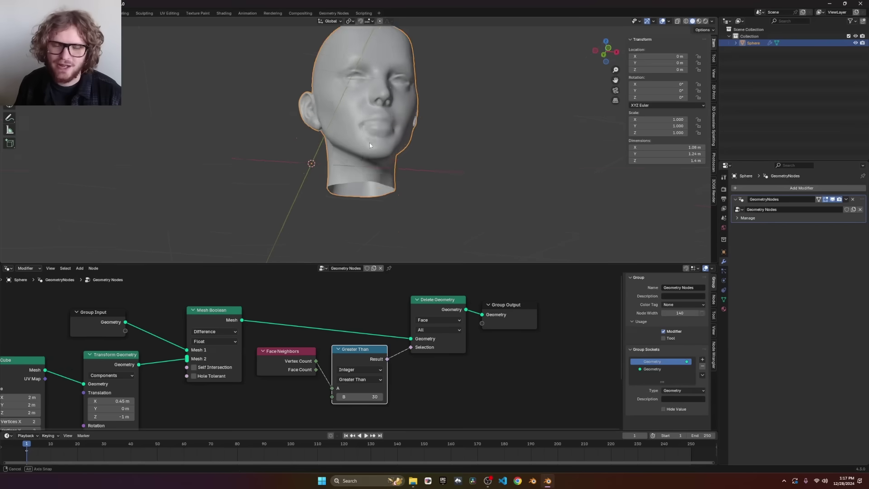
pyautogui.moveTo(370, 145); pyautogui.dragTo(374, 178, button='middle')
# Step: Move the Group Output away to make room and add a UV Unwrap node beneath Delete Geometry
pyautogui.moveTo(496, 377); pyautogui.dragTo(369, 391, button='middle')
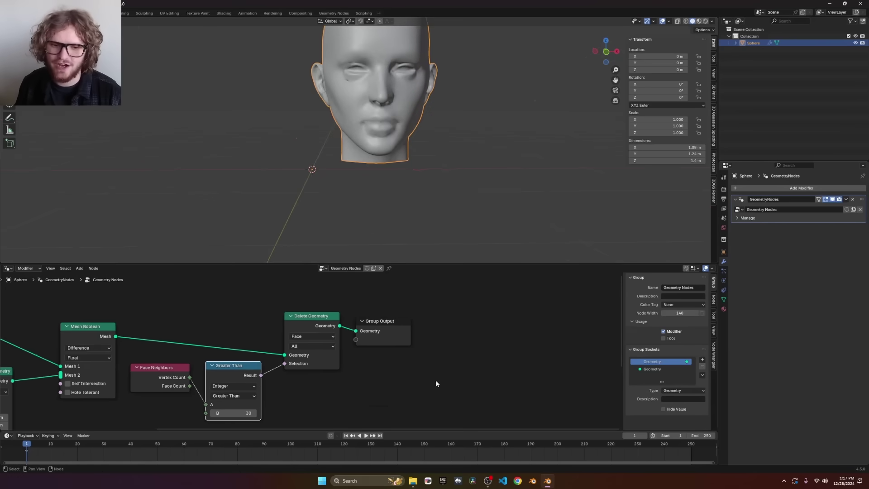
pyautogui.moveTo(436, 377); pyautogui.dragTo(387, 332)
pyautogui.press('g')
pyautogui.click(504, 329)
pyautogui.moveTo(393, 328); pyautogui.dragTo(378, 313, button='middle')
pyautogui.hotkey('shift', 'a')
pyautogui.moveTo(379, 313)
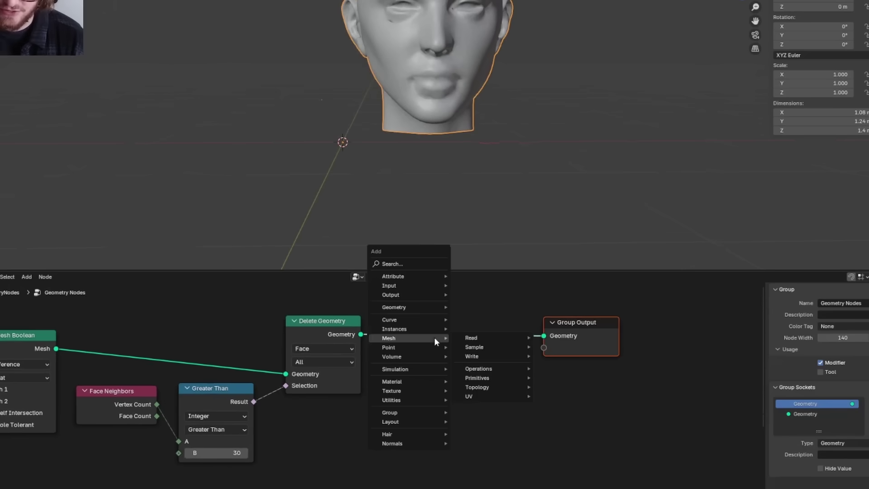
pyautogui.write('uv')
pyautogui.press('Return')
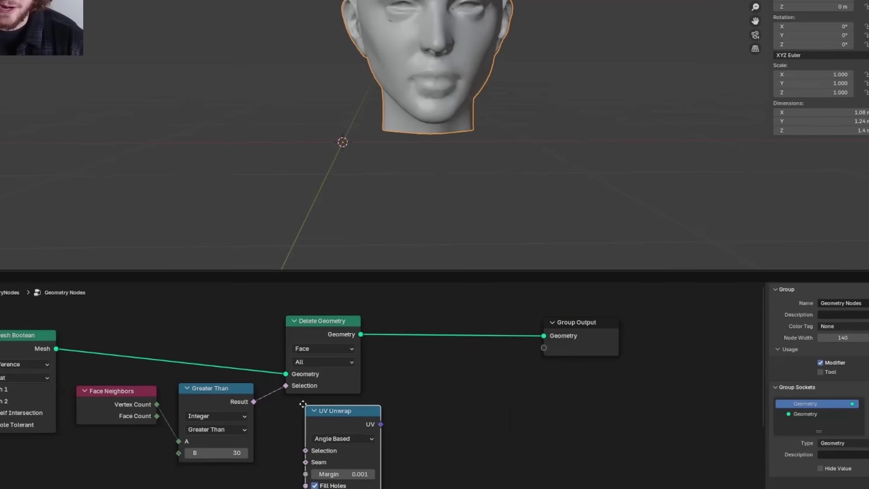
pyautogui.click(292, 402)
pyautogui.moveTo(339, 430); pyautogui.dragTo(322, 400, button='middle')
pyautogui.click(320, 405)
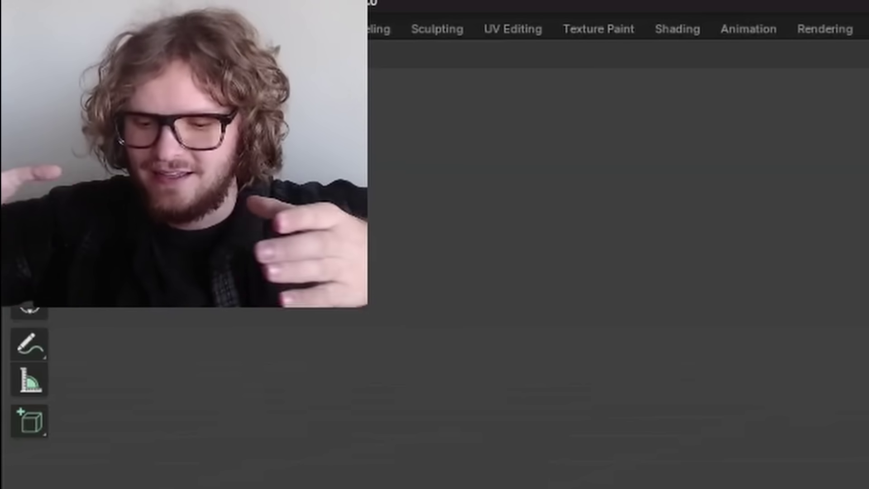
# Step: Insert a Set Position node after Delete Geometry, positioned by UV Unwrap's UV output, followed by a Scale Elements node
pyautogui.hotkey('shift', 'a')
pyautogui.click(402, 319)
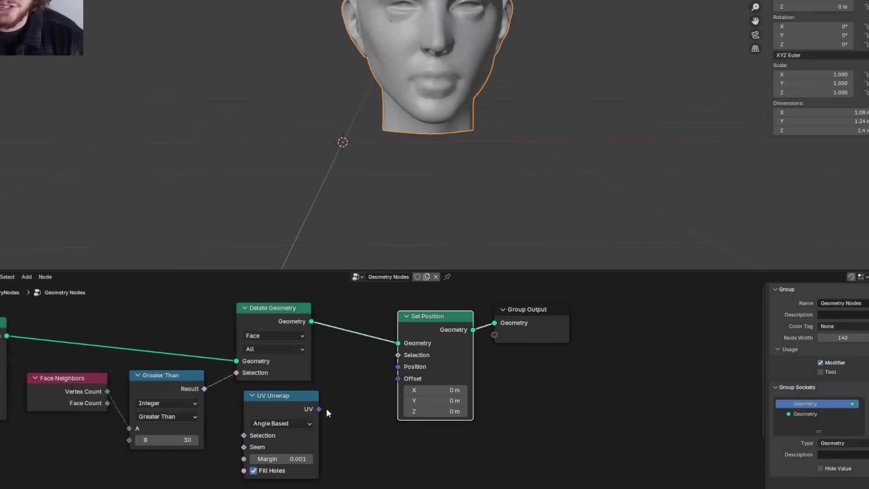
pyautogui.moveTo(319, 409); pyautogui.dragTo(396, 367)
pyautogui.moveTo(413, 244); pyautogui.dragTo(410, 221, button='middle')
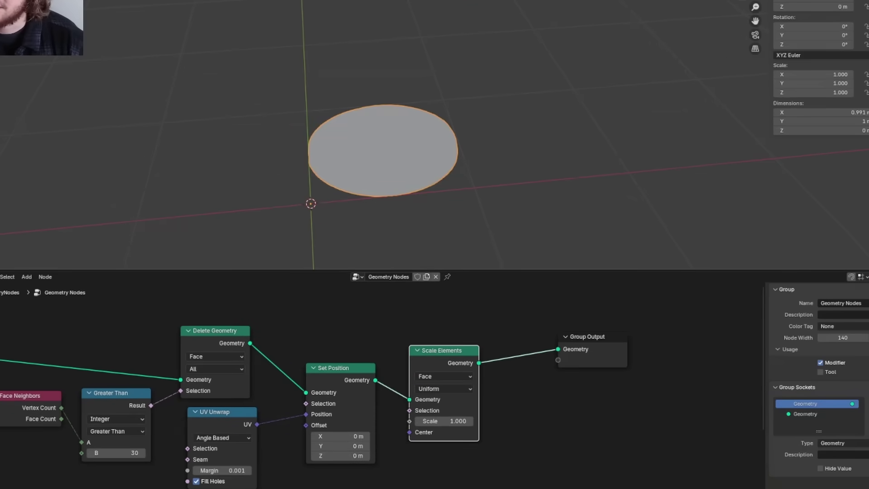
# Step: Mark the flattened disc's lower edge in top view and set the Scale Elements scale to 0.9
pyautogui.press('KP_7')
pyautogui.scroll(3, 496, 78)
pyautogui.keyDown('shift'); pyautogui.moveTo(477, 44); pyautogui.dragTo(483, 124, button='middle'); pyautogui.keyUp('shift')
pyautogui.press('d')
pyautogui.moveTo(363, 170); pyautogui.dragTo(370, 170)
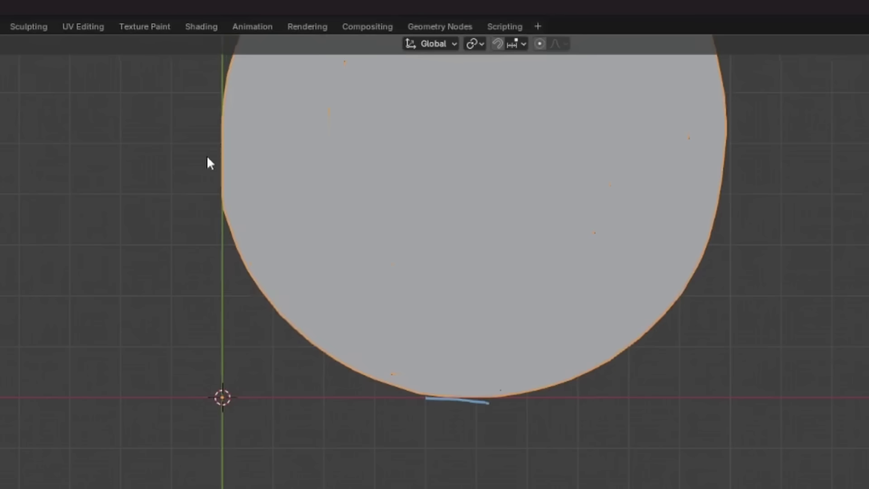
pyautogui.doubleClick(447, 419)
pyautogui.write('.9')
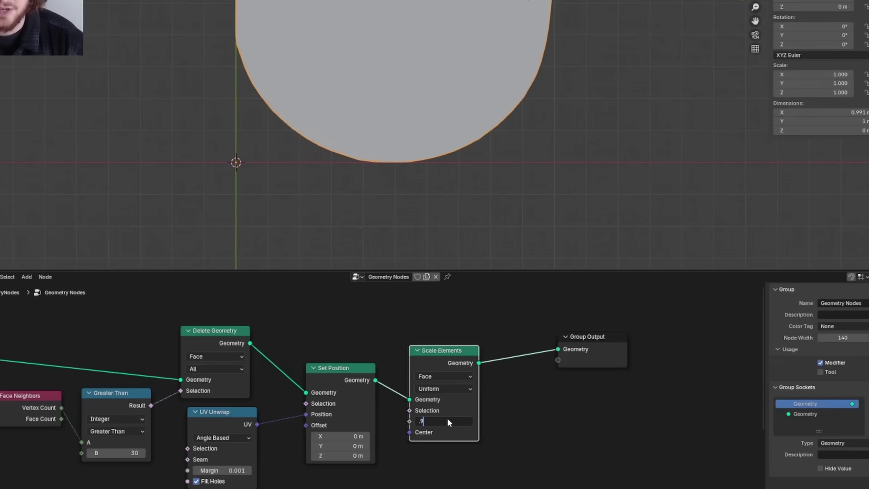
pyautogui.press('Return')
pyautogui.keyDown('shift'); pyautogui.moveTo(395, 84); pyautogui.dragTo(343, 192, button='middle'); pyautogui.keyUp('shift')
pyautogui.scroll(-1, 343, 191)
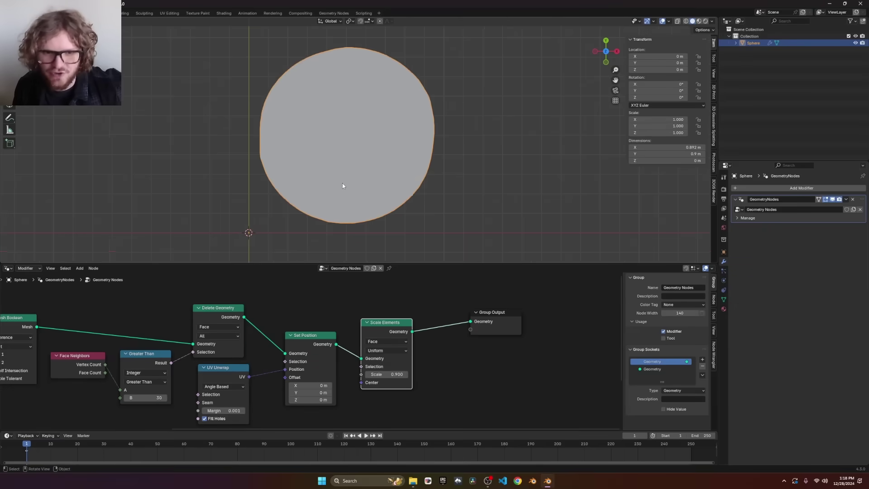
# Step: Make room between Delete Geometry and Set Position, and compare the Delete Geometry and Scale Elements outputs
pyautogui.moveTo(530, 358); pyautogui.dragTo(304, 307)
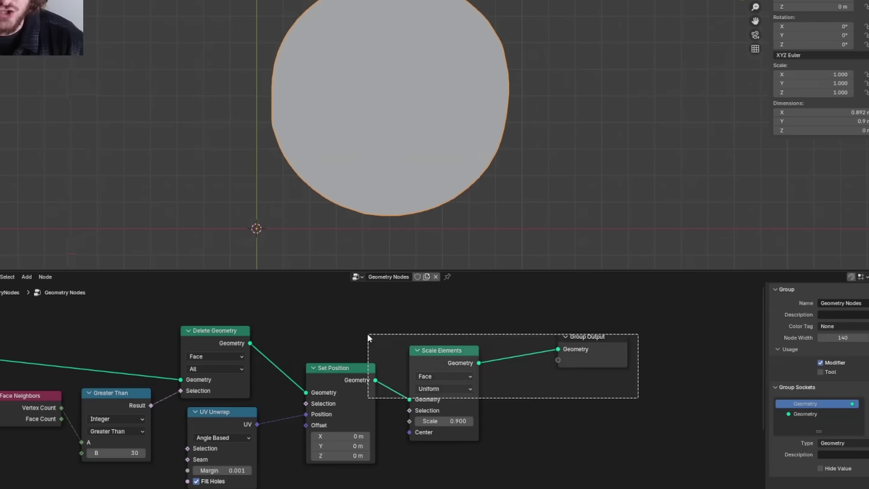
pyautogui.press('g')
pyautogui.click(438, 330)
pyautogui.keyDown('alt'); pyautogui.keyDown('shift'); pyautogui.click(230, 336); pyautogui.keyUp('shift'); pyautogui.keyUp('alt')
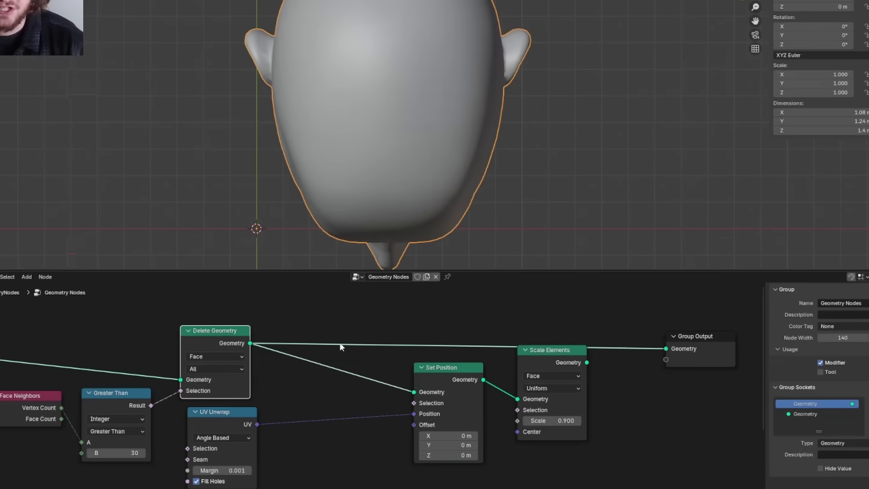
pyautogui.keyDown('ctrl'); pyautogui.keyDown('shift'); pyautogui.click(547, 349); pyautogui.keyUp('shift'); pyautogui.keyUp('ctrl')
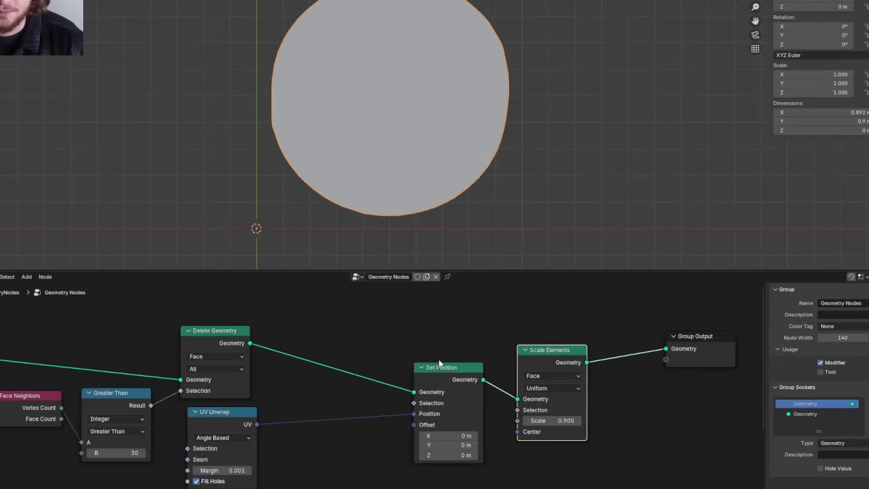
# Step: Insert a Capture Attribute node before Set Position, capture the original Position in it, and compare the geometry before and after flattening
pyautogui.hotkey('shift', 'a')
pyautogui.write('cap')
pyautogui.press('Return')
pyautogui.click(311, 340)
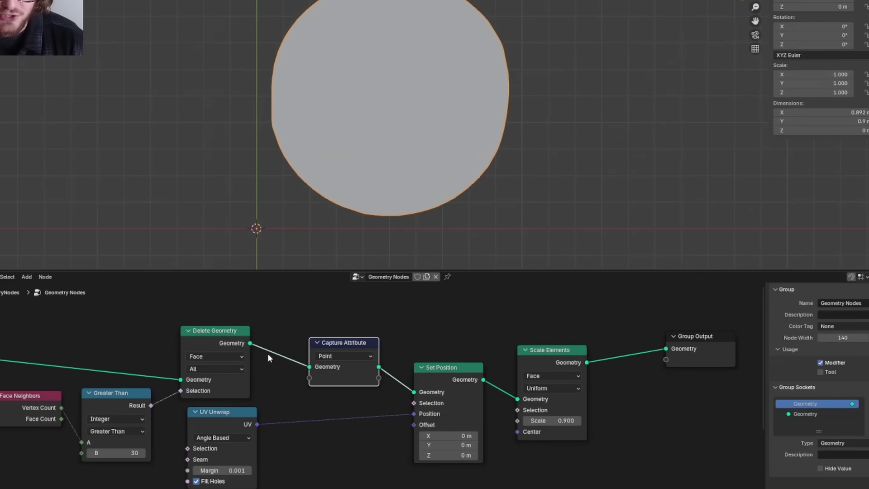
pyautogui.hotkey('shift', 'a')
pyautogui.write('pos')
pyautogui.press('Return')
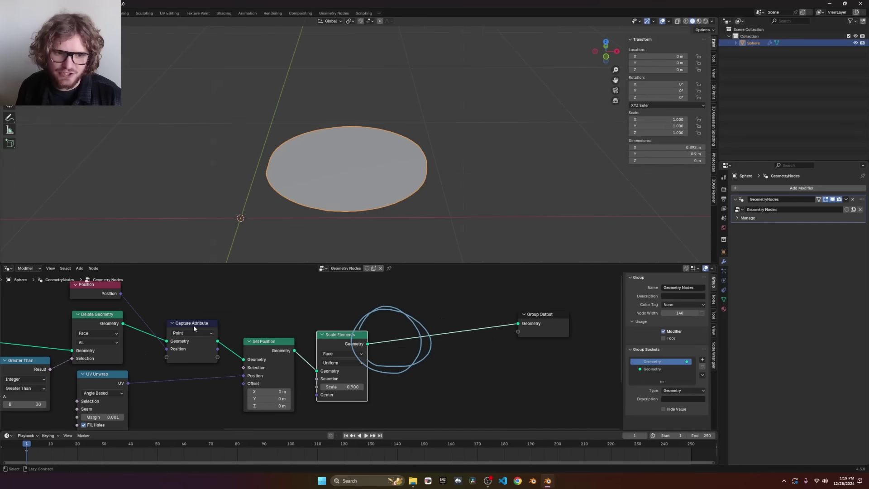
pyautogui.keyDown('ctrl'); pyautogui.keyDown('shift'); pyautogui.click(193, 325); pyautogui.keyUp('shift'); pyautogui.keyUp('ctrl')
pyautogui.keyDown('ctrl'); pyautogui.keyDown('shift'); pyautogui.click(345, 335); pyautogui.keyUp('shift'); pyautogui.keyUp('ctrl')
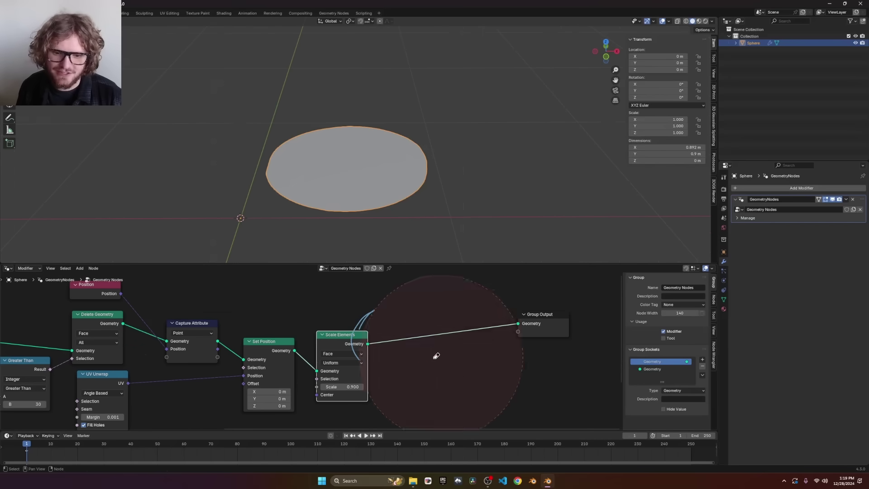
# Step: Add a vector Add node combining a new Position node with the position captured before flattening
pyautogui.hotkey('shift', 'a')
pyautogui.write('add')
pyautogui.press('Return')
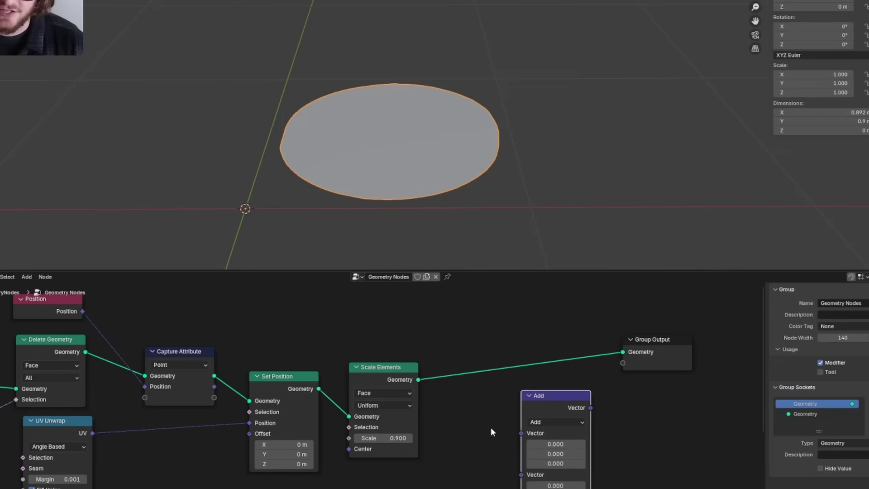
pyautogui.moveTo(491, 428); pyautogui.dragTo(488, 377, button='middle')
pyautogui.moveTo(518, 384); pyautogui.dragTo(440, 423)
pyautogui.write('pos')
pyautogui.press('Return')
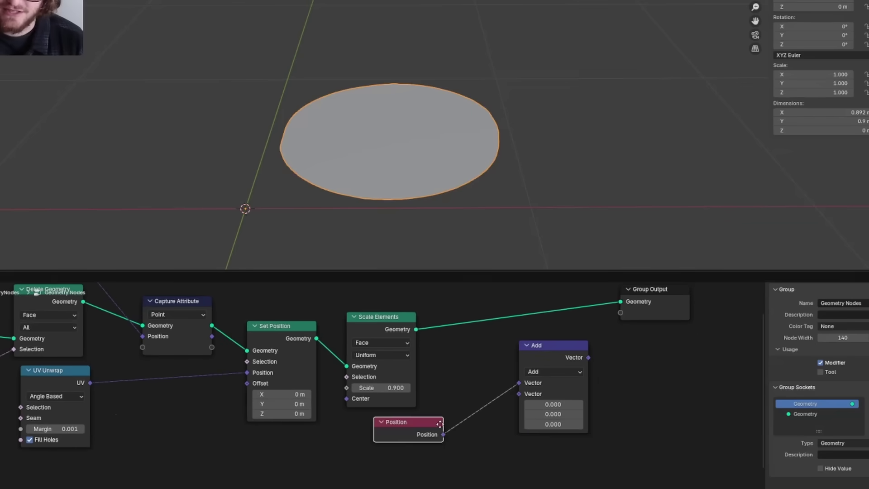
pyautogui.click(440, 423)
pyautogui.scroll(-3, 346, 381)
pyautogui.moveTo(241, 346); pyautogui.dragTo(480, 395)
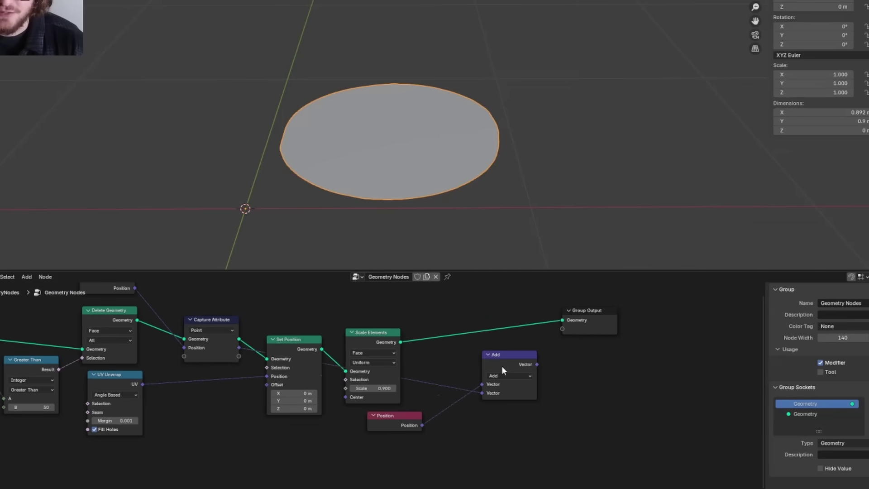
# Step: Preview the vector math result in a Viewer, set the operation to Subtract, and swap its two inputs
pyautogui.keyDown('ctrl'); pyautogui.keyDown('shift'); pyautogui.click(502, 366); pyautogui.keyUp('shift'); pyautogui.keyUp('ctrl')
pyautogui.moveTo(465, 296); pyautogui.dragTo(389, 327, button='middle')
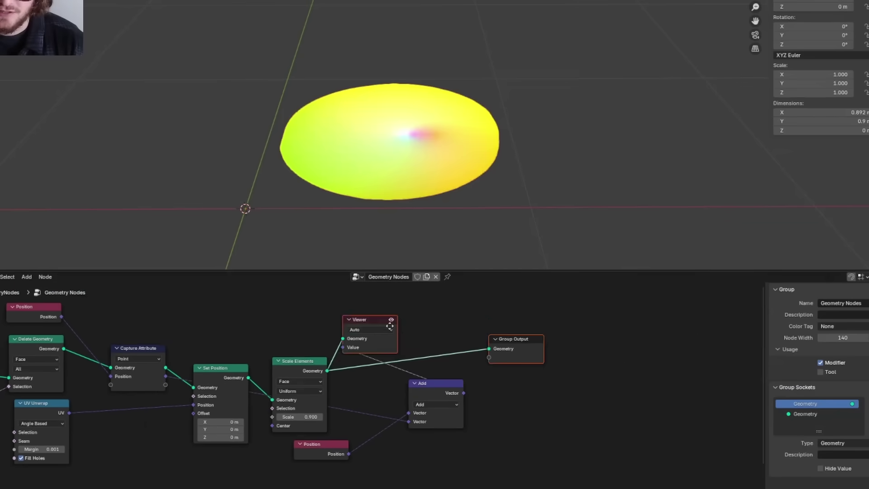
pyautogui.press('g')
pyautogui.click(525, 358)
pyautogui.click(431, 405)
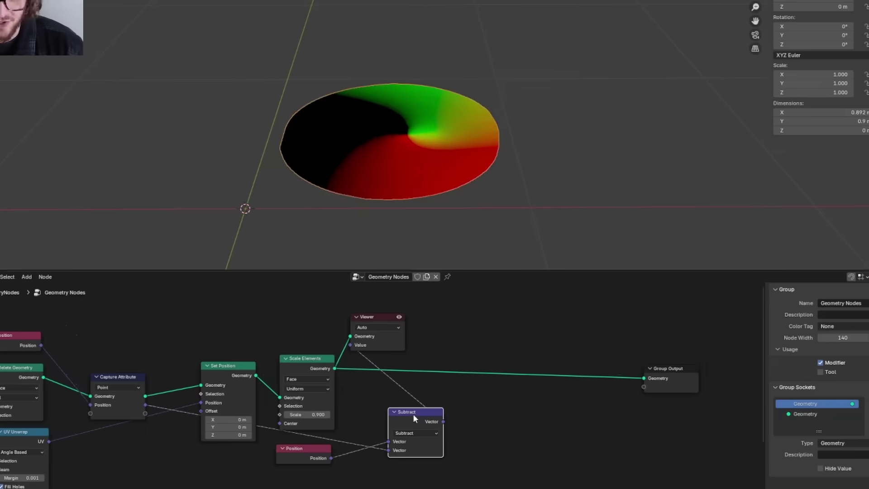
pyautogui.hotkey('alt', 's')
pyautogui.moveTo(390, 313); pyautogui.dragTo(367, 308)
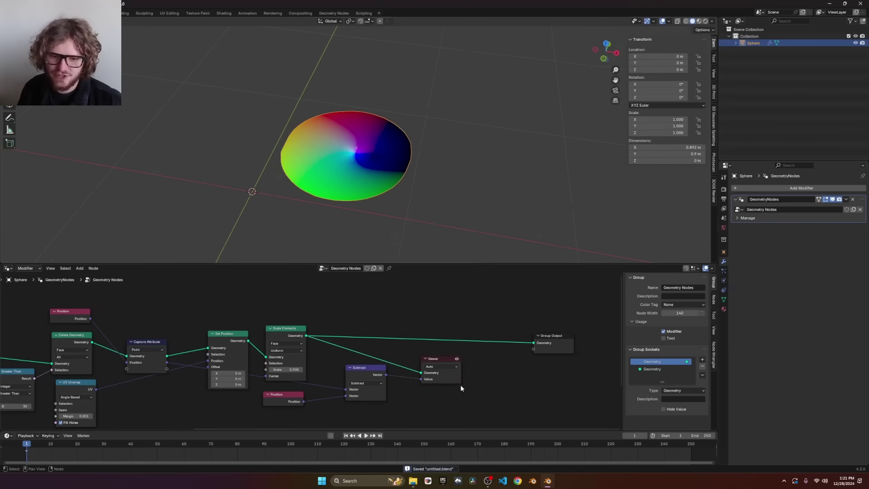
# Step: Delete the Viewer node and insert a Store Named Attribute node between Scale Elements and the Group Output
pyautogui.moveTo(431, 351); pyautogui.dragTo(433, 346)
pyautogui.press('x')
pyautogui.hotkey('shift', 'a')
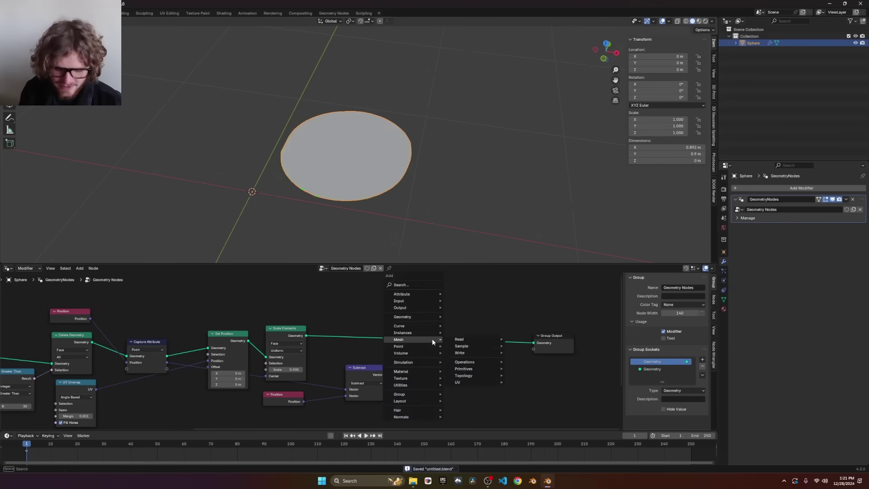
pyautogui.write('store')
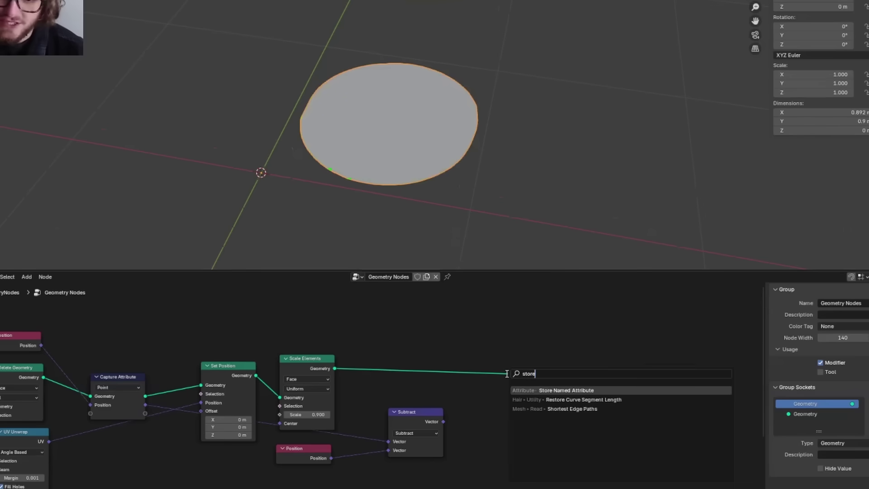
pyautogui.press('Return')
pyautogui.click(514, 401)
pyautogui.scroll(3, 514, 401)
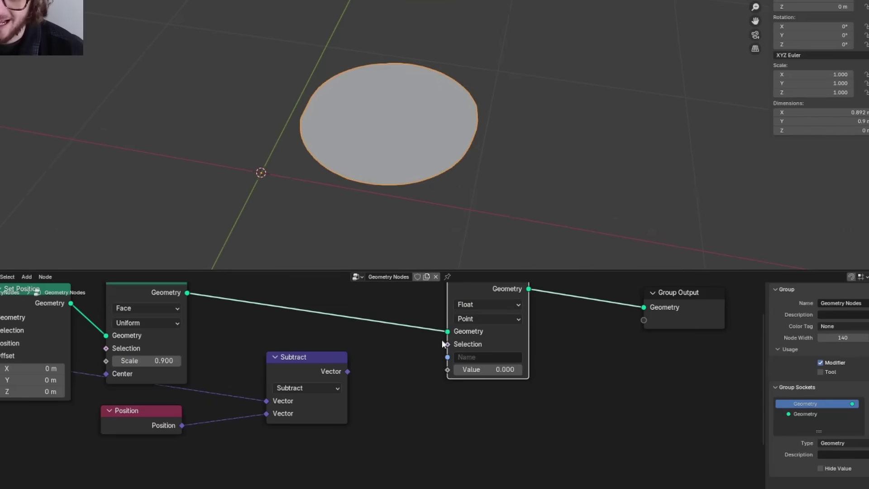
# Step: Set the stored attribute to Vector, name it VDM, and feed it the Subtract node's result
pyautogui.click(477, 302)
pyautogui.click(479, 358)
pyautogui.click(480, 357)
pyautogui.write('VDM')
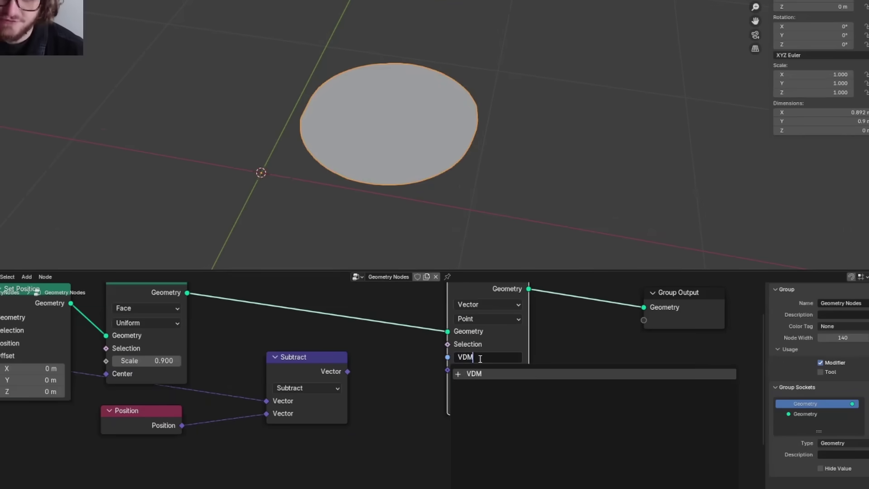
pyautogui.press('Return')
pyautogui.moveTo(347, 371); pyautogui.dragTo(451, 370)
pyautogui.moveTo(452, 370); pyautogui.dragTo(451, 370)
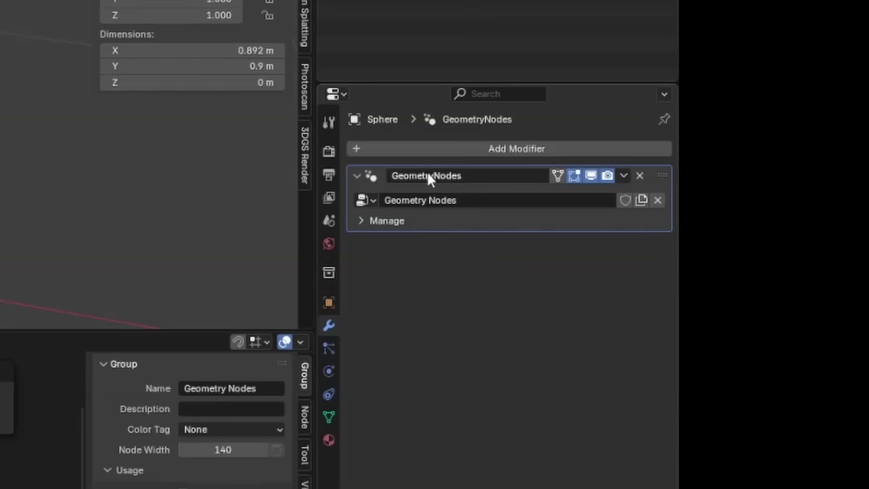
# Step: Apply the GeometryNodes modifier to the Sphere and check the flattened mesh in Edit Mode
pyautogui.hotkey('ctrl', 'a')
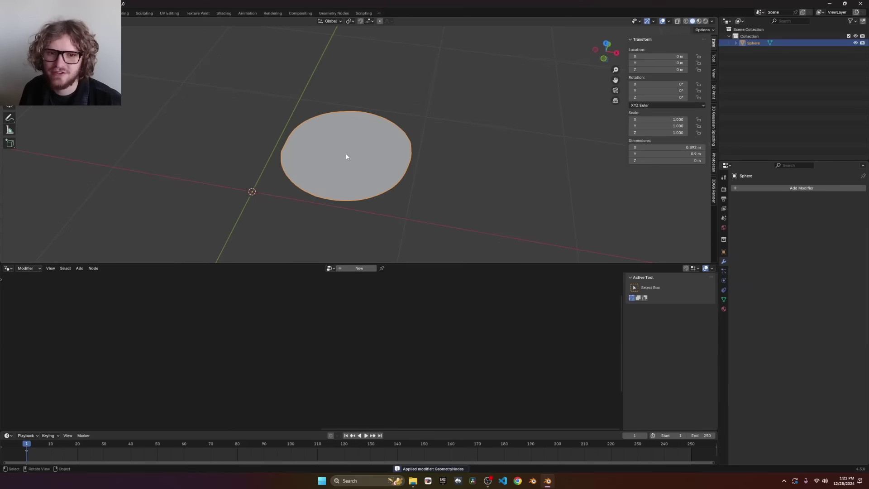
pyautogui.press('Tab')
pyautogui.press('Tab')
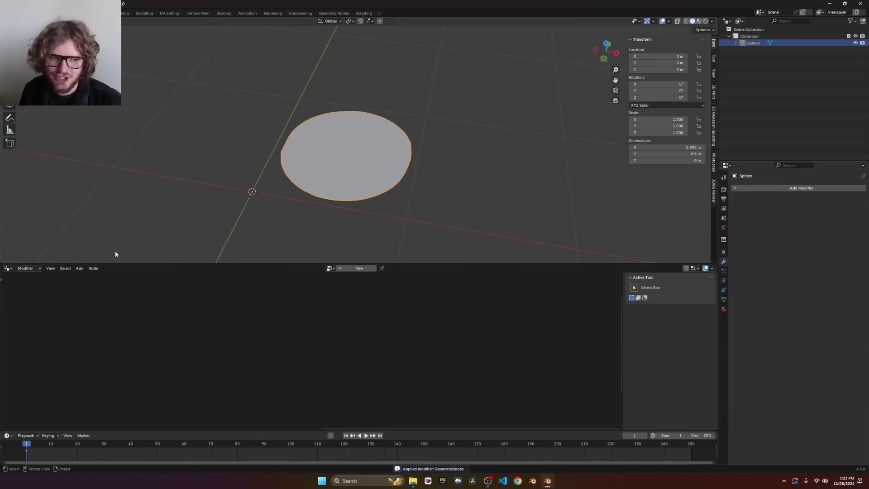
# Step: Create a new material in the Shader Editor with an Attribute node named VDM, its Vector feeding the output's Surface
pyautogui.click(356, 268)
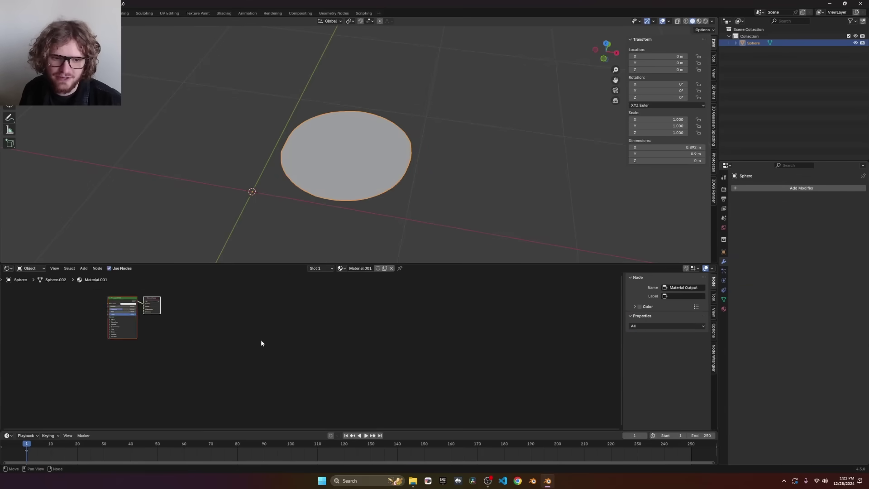
pyautogui.hotkey('shift', 'a')
pyautogui.write('att')
pyautogui.press('Return')
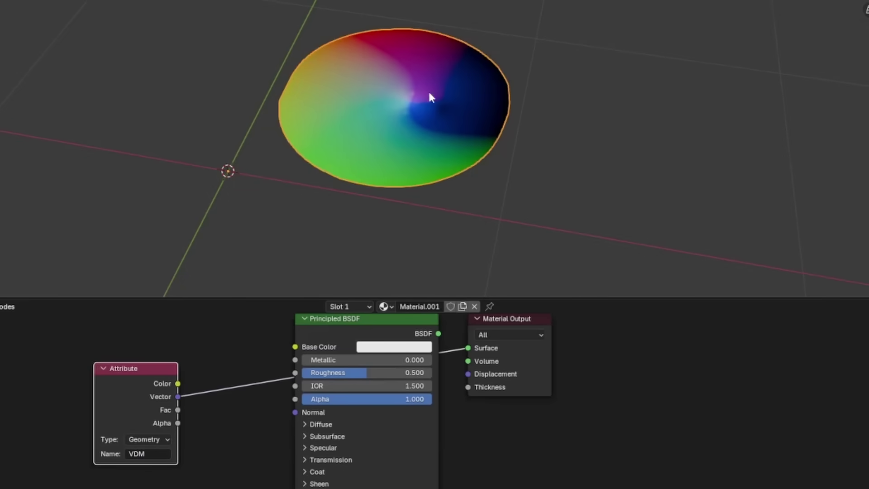
# Step: Check the coloured disc's mesh in Edit Mode and delete the unused Principled BSDF node
pyautogui.press('Tab')
pyautogui.press('Tab')
pyautogui.click(306, 277)
pyautogui.press('x')
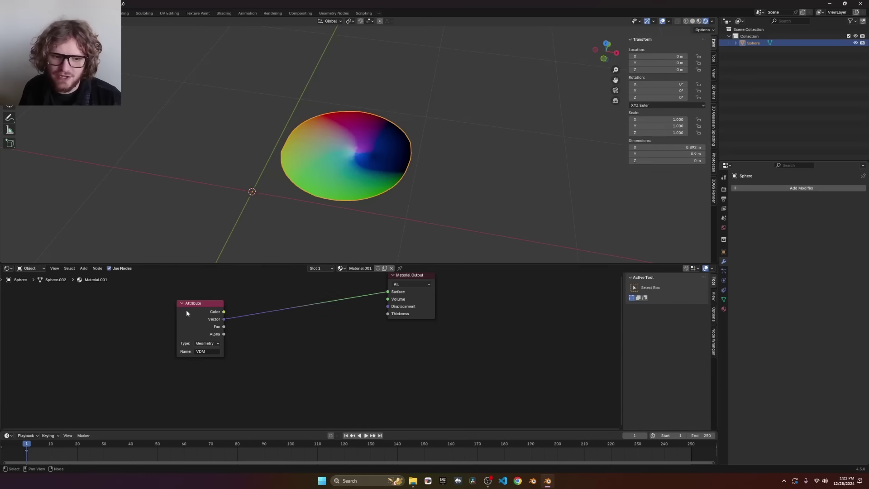
# Step: Reposition the Attribute node and add an Image Texture node beside it in the material
pyautogui.moveTo(186, 310); pyautogui.dragTo(196, 294)
pyautogui.hotkey('shift', 'a')
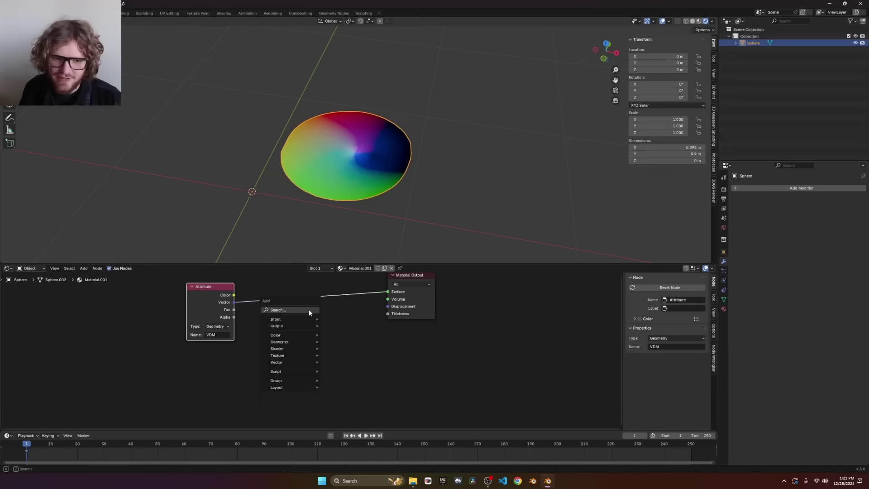
pyautogui.write('ima')
pyautogui.press('Return')
pyautogui.click(269, 331)
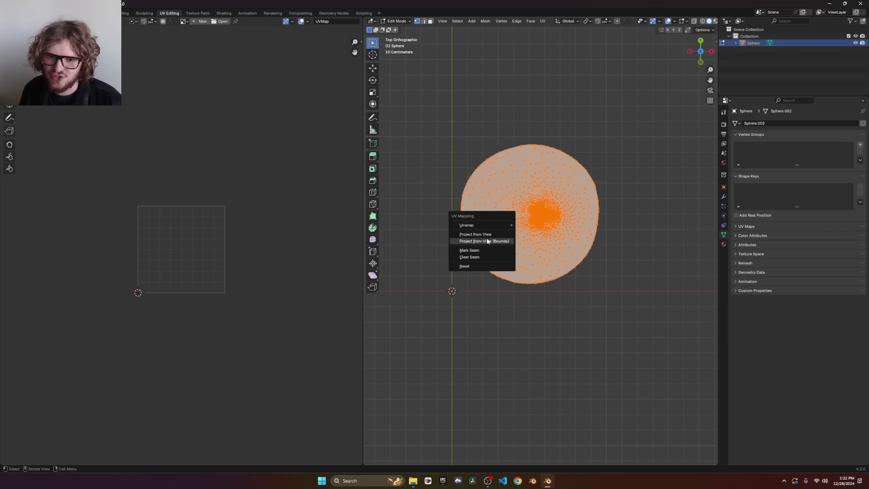
# Step: Project the disc's UVs from the top view, then scale and move them to nearly fill the UV square
pyautogui.click(486, 235)
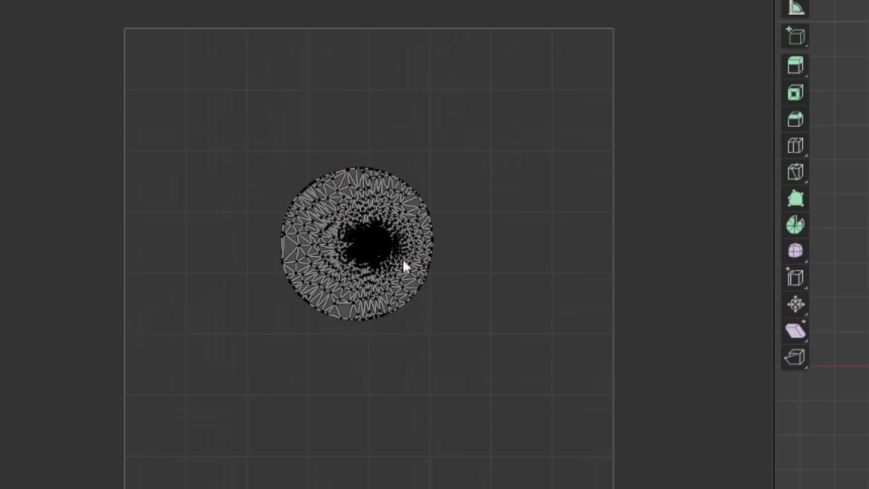
pyautogui.press('a')
pyautogui.press('s')
pyautogui.click(291, 196)
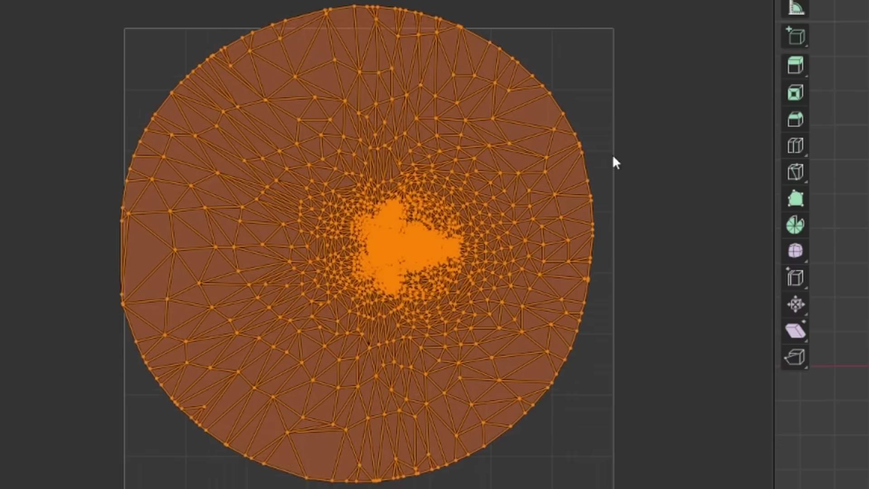
pyautogui.press('g')
pyautogui.click(616, 180)
pyautogui.press('s')
pyautogui.click(633, 200)
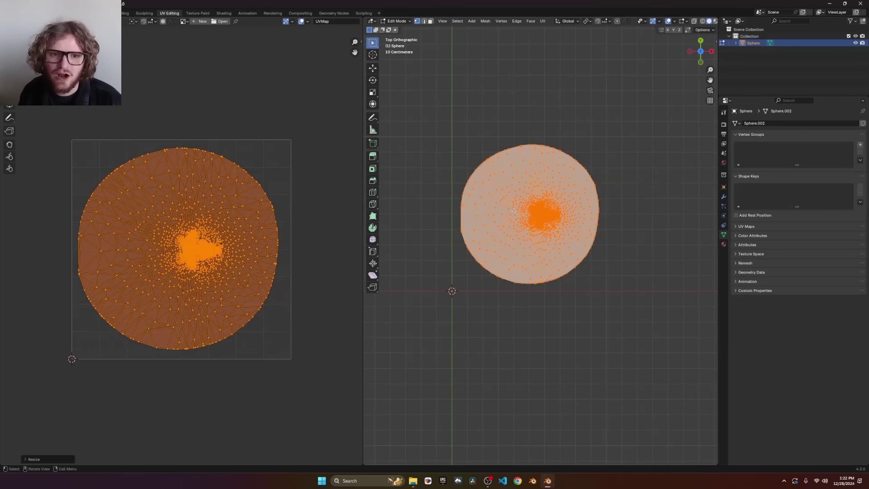
pyautogui.press('Tab')
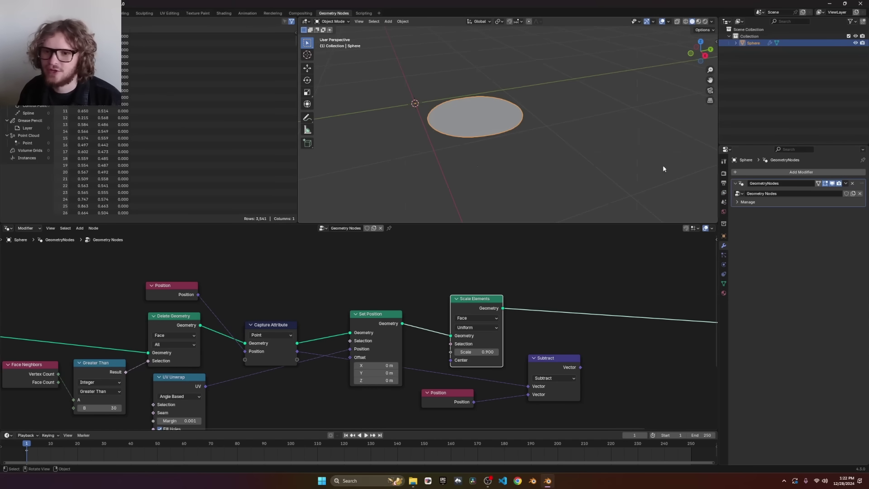
# Step: Try rotating the original head mesh freely in Edit Mode to test the live flattened disc
pyautogui.moveTo(662, 169); pyautogui.dragTo(559, 141, button='middle')
pyautogui.press('Tab')
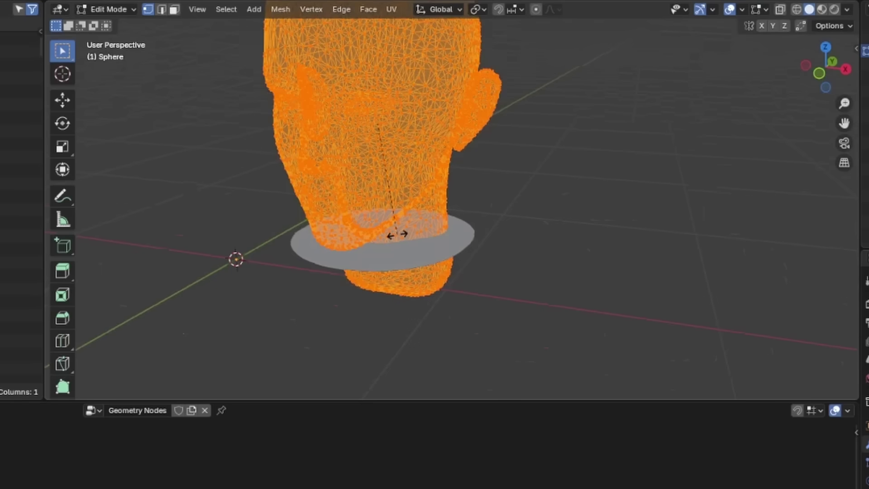
pyautogui.press('r')
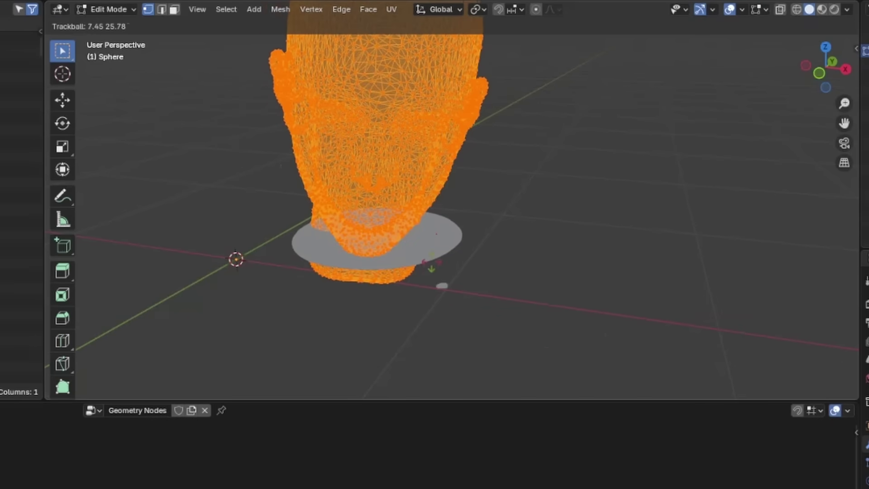
pyautogui.click(432, 262)
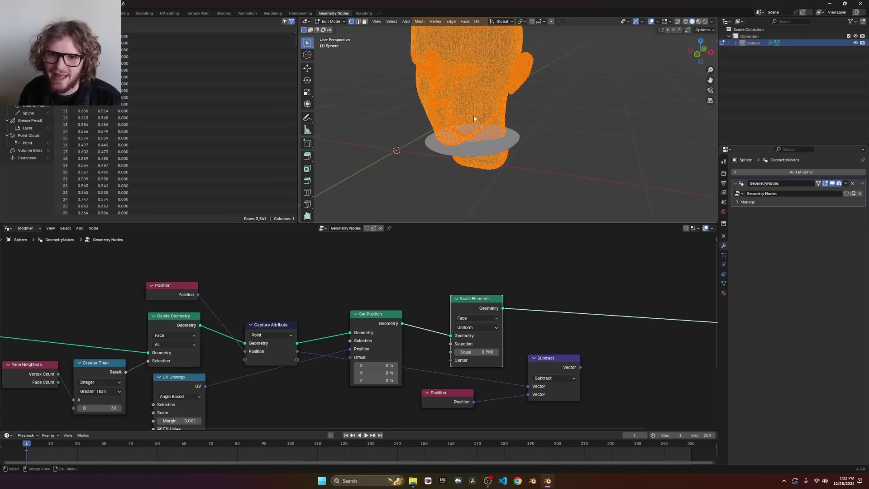
pyautogui.press('Tab')
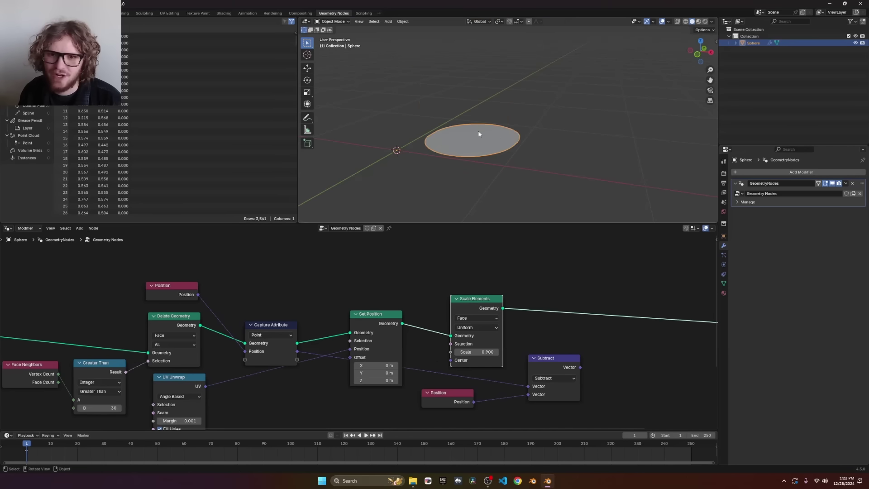
# Step: Preview the Subtract result on the Scale Elements geometry with a Viewer node
pyautogui.moveTo(528, 285); pyautogui.dragTo(415, 290, button='middle')
pyautogui.moveTo(493, 134); pyautogui.dragTo(471, 164, button='middle')
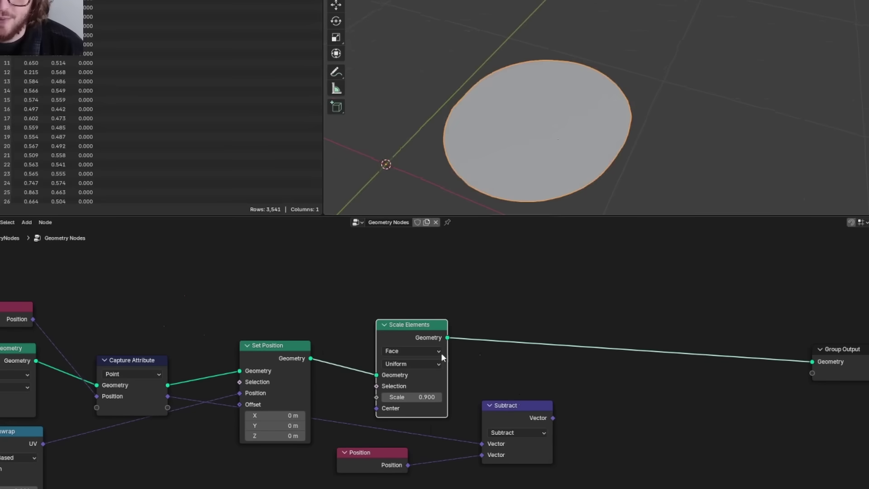
pyautogui.keyDown('ctrl'); pyautogui.keyDown('shift'); pyautogui.click(442, 362); pyautogui.keyUp('shift'); pyautogui.keyUp('ctrl')
pyautogui.keyDown('ctrl'); pyautogui.keyDown('shift'); pyautogui.click(364, 304); pyautogui.keyUp('shift'); pyautogui.keyUp('ctrl')
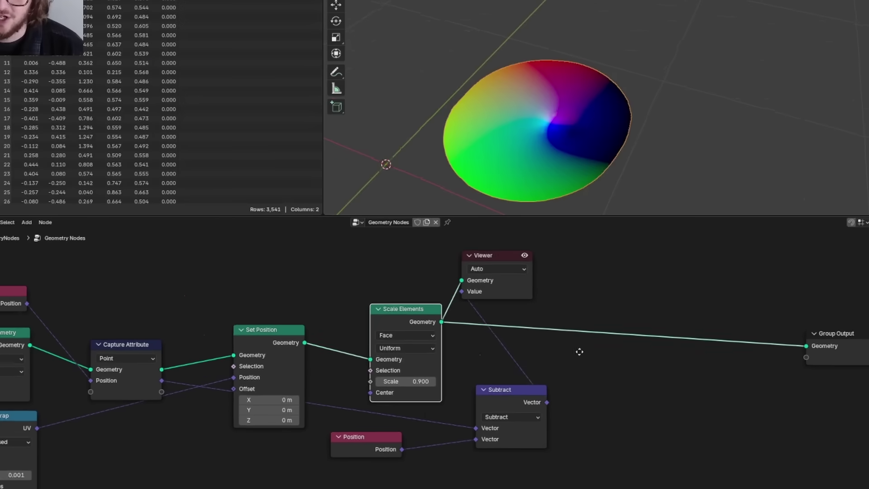
# Step: Add a Grid node and output it through a Transform Geometry node translated 0.5 m in X and Y
pyautogui.hotkey('shift', 'a')
pyautogui.moveTo(478, 301)
pyautogui.press('p')
pyautogui.press('g')
pyautogui.click(557, 380)
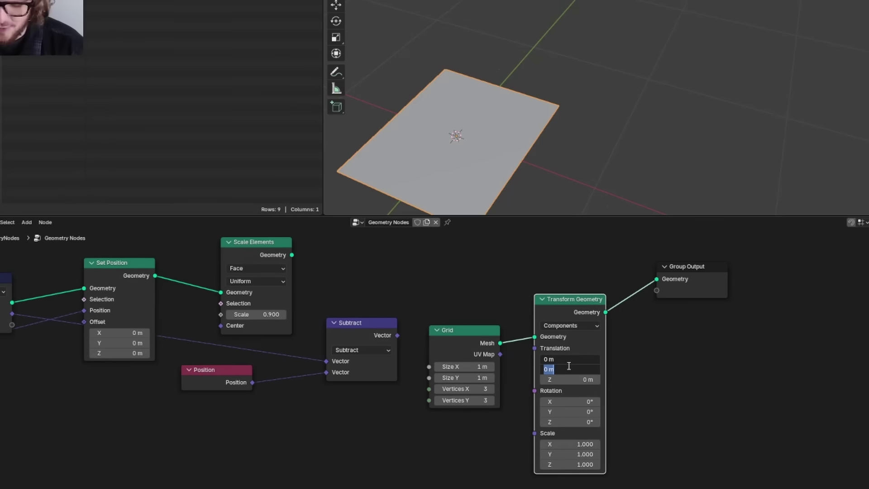
pyautogui.write('0.5')
pyautogui.press('Return')
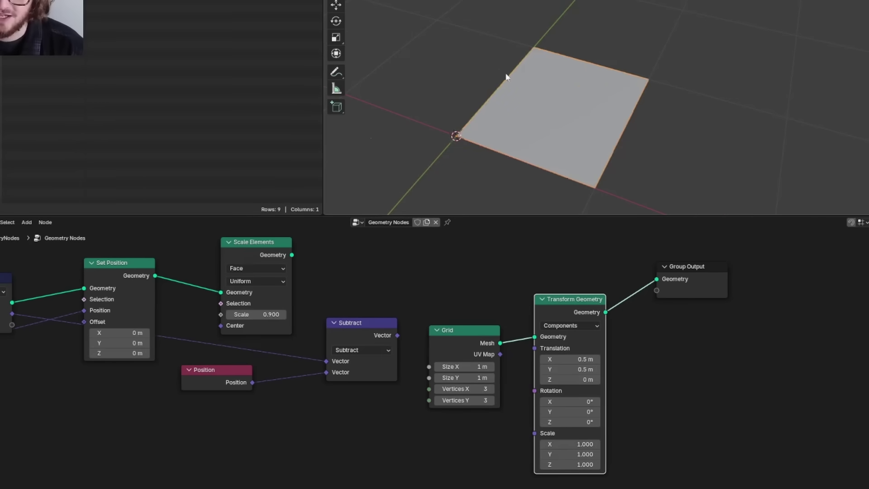
# Step: Set the Grid node's Vertices X and Vertices Y to 200
pyautogui.click(481, 391)
pyautogui.write('20')
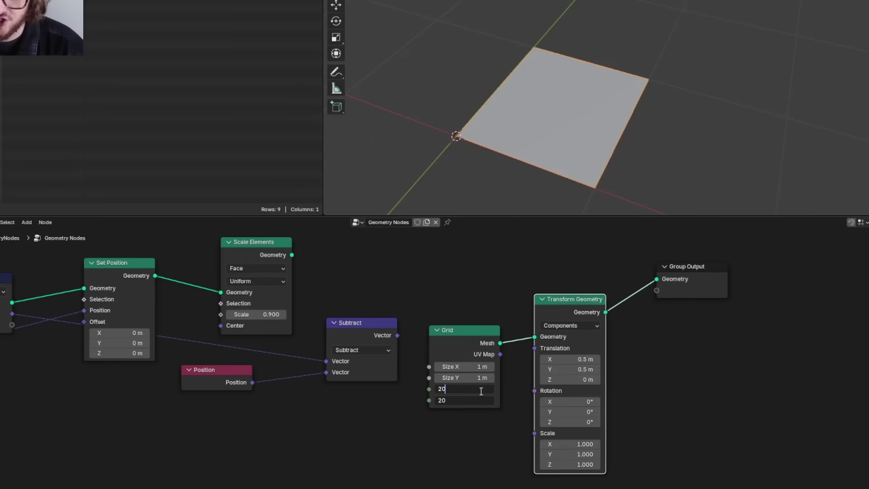
pyautogui.write('0')
pyautogui.press('Return')
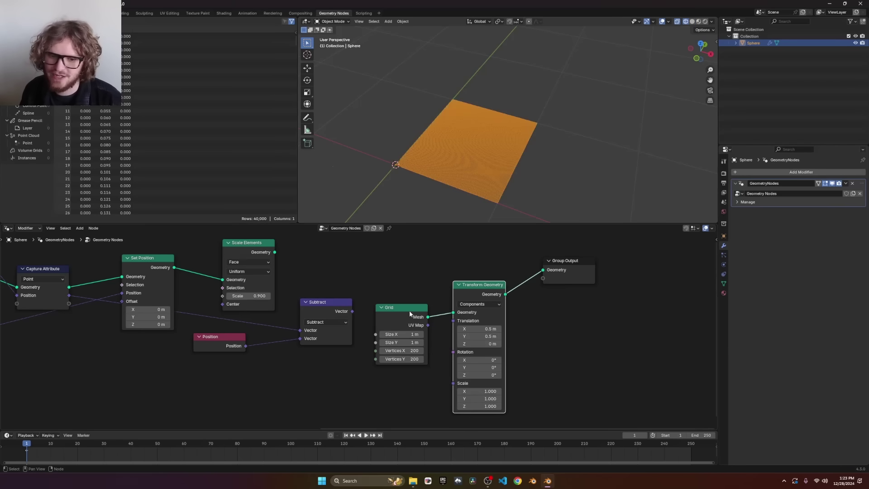
# Step: Preview the Subtract result on the flattened disc's wireframe for comparison, then undo the preview
pyautogui.moveTo(410, 352)
pyautogui.mouseDown()
pyautogui.moveTo(337, 359)
pyautogui.moveTo(404, 359)
pyautogui.mouseUp()
pyautogui.hotkey('ctrl', 'z')
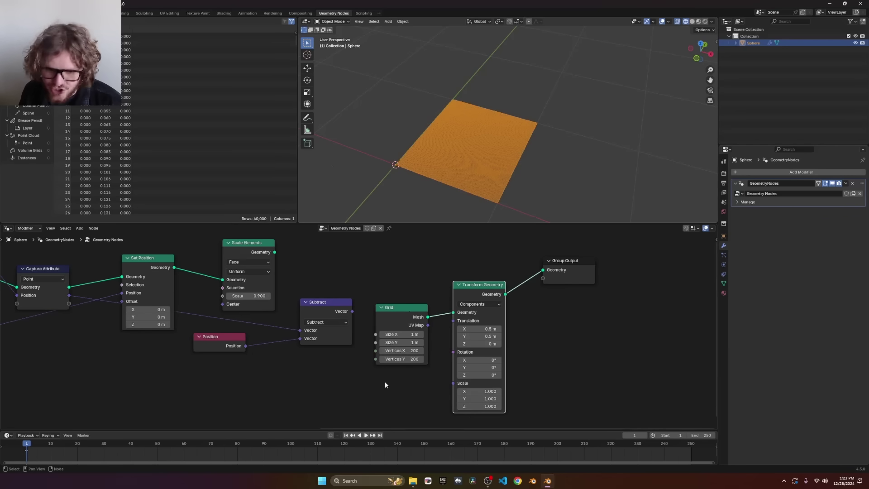
pyautogui.keyDown('ctrl'); pyautogui.keyDown('shift'); pyautogui.click(314, 299); pyautogui.keyUp('shift'); pyautogui.keyUp('ctrl')
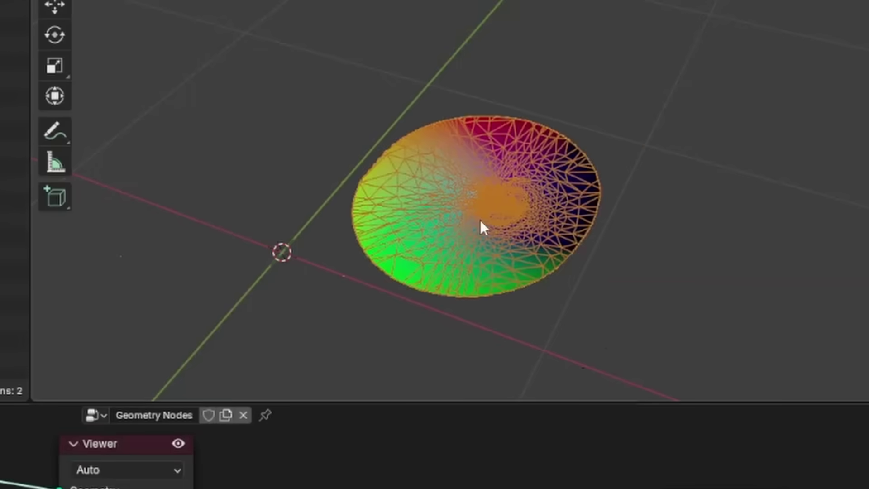
pyautogui.scroll(2, 520, 237)
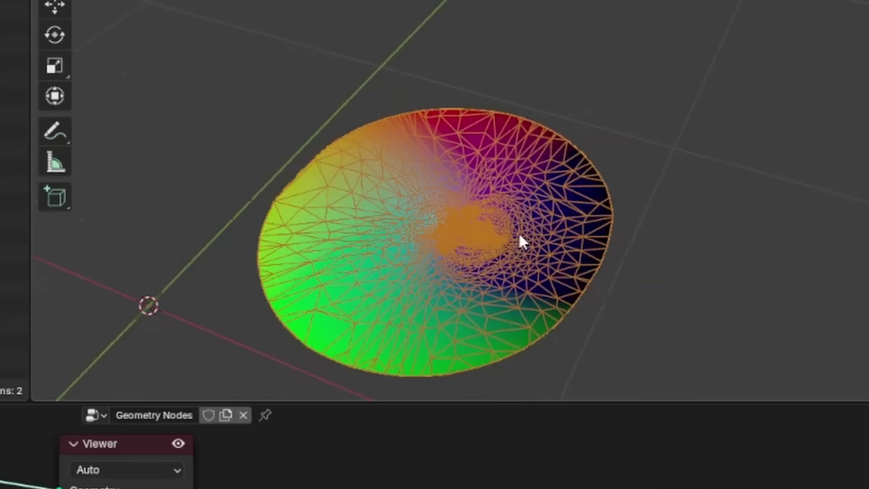
pyautogui.hotkey('ctrl', 'z')
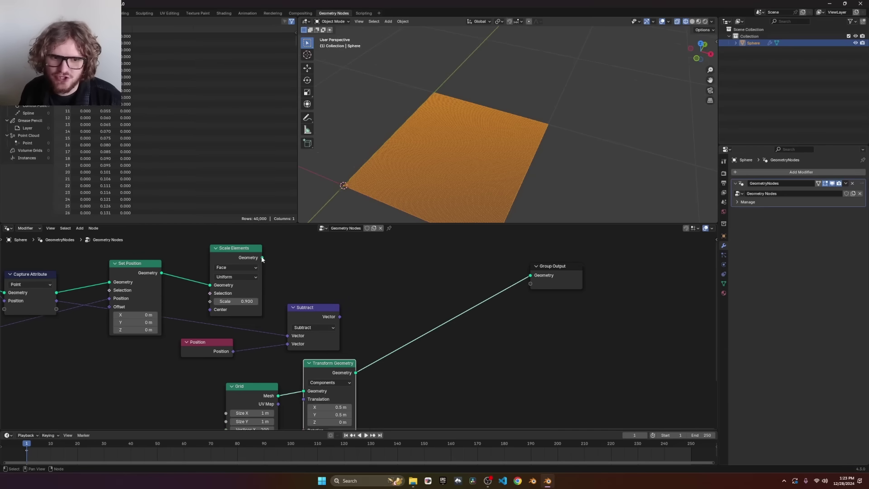
# Step: Add a Transform Geometry node after Scale Elements, set its Z translation to 0.14 m, and send it to the Group Output
pyautogui.moveTo(262, 258); pyautogui.dragTo(342, 252)
pyautogui.write('tr')
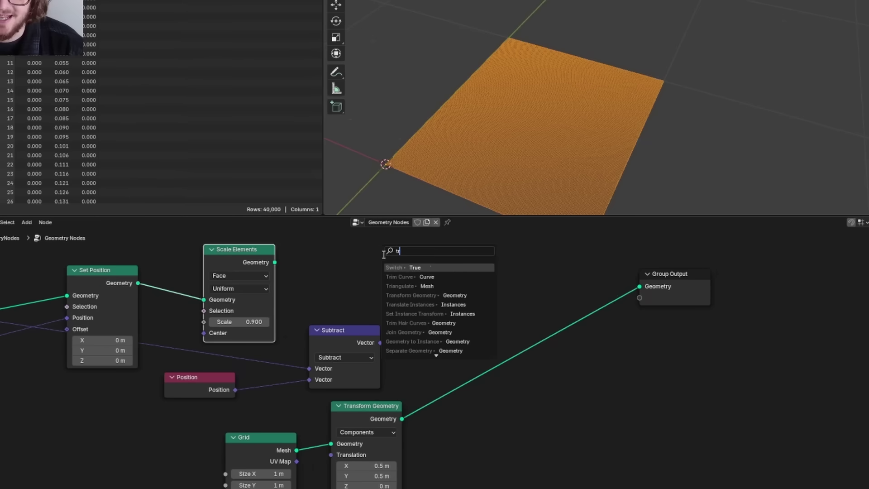
pyautogui.write('ans')
pyautogui.press('Return')
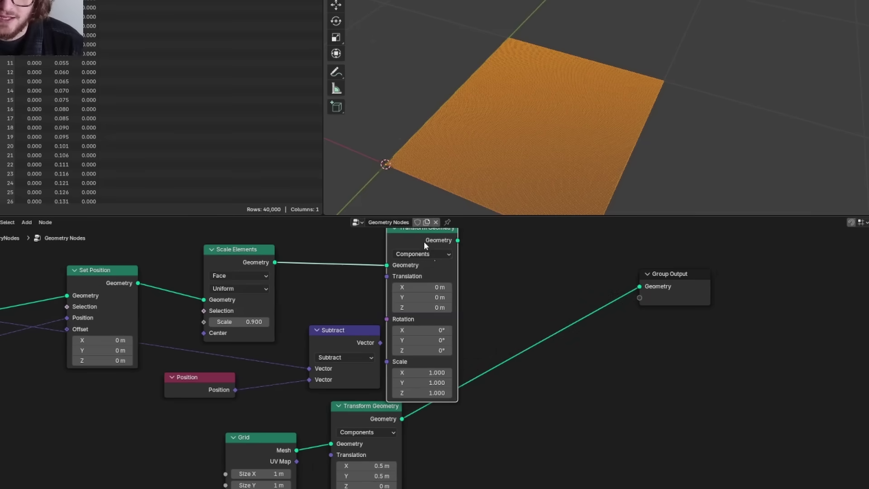
pyautogui.click(424, 241)
pyautogui.moveTo(426, 302); pyautogui.dragTo(448, 303)
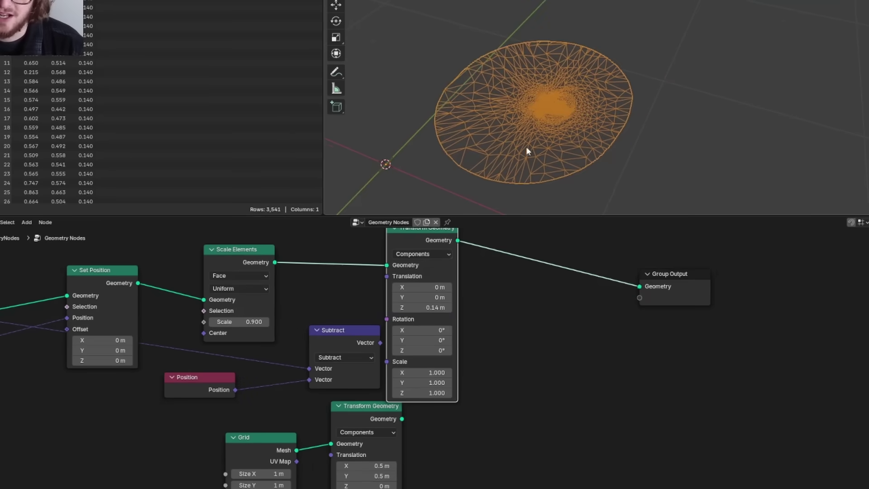
# Step: Leave wireframe display and switch the Group Output between the transformed grid and the raised disc to compare them
pyautogui.moveTo(526, 145); pyautogui.dragTo(528, 119, button='middle')
pyautogui.hotkey('shift', 'z')
pyautogui.scroll(-2, 408, 362)
pyautogui.keyDown('alt'); pyautogui.keyDown('shift'); pyautogui.click(358, 407); pyautogui.keyUp('shift'); pyautogui.keyUp('alt')
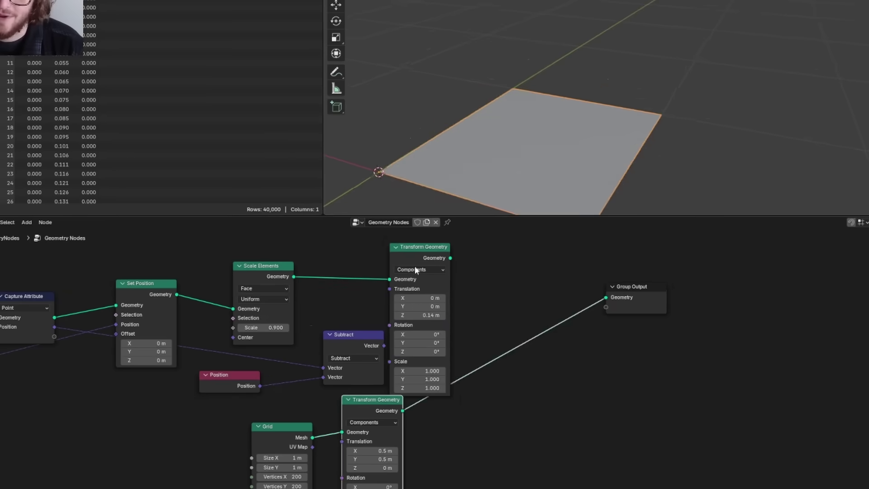
pyautogui.keyDown('alt'); pyautogui.keyDown('shift'); pyautogui.click(416, 269); pyautogui.keyUp('shift'); pyautogui.keyUp('alt')
# Step: Add a Raycast node and use the raised disc's Transform Geometry output as its Target Geometry
pyautogui.moveTo(504, 360); pyautogui.dragTo(450, 353, button='middle')
pyautogui.hotkey('shift', 'a')
pyautogui.write('ray')
pyautogui.press('Return')
pyautogui.click(453, 292)
pyautogui.keyDown('alt'); pyautogui.moveTo(367, 235); pyautogui.dragTo(450, 308, button='right'); pyautogui.keyUp('alt')
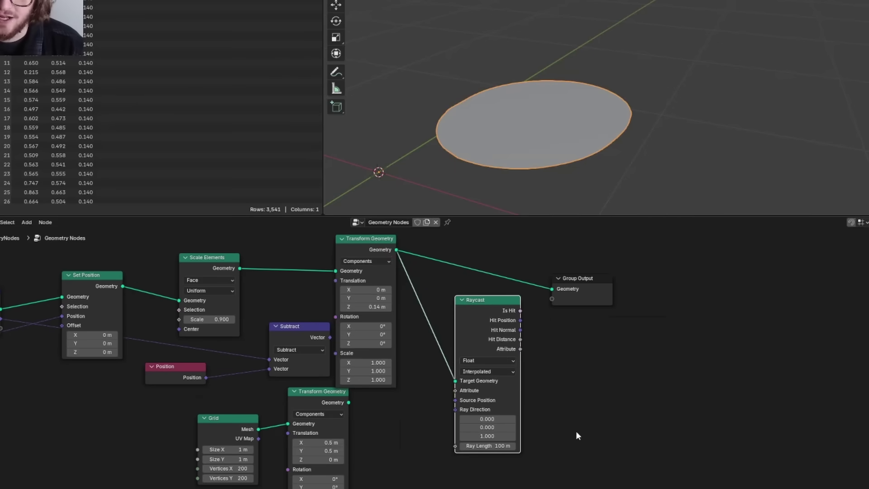
# Step: Rearrange the Group Output and the raised disc's Transform Geometry node to clear space around the Raycast node
pyautogui.keyDown('ctrl'); pyautogui.keyDown('shift'); pyautogui.click(314, 395); pyautogui.keyUp('shift'); pyautogui.keyUp('ctrl')
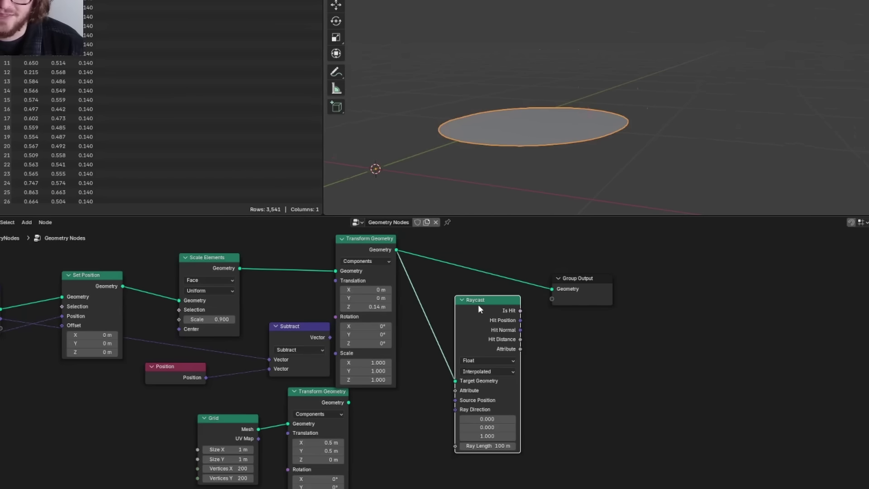
pyautogui.moveTo(579, 293); pyautogui.dragTo(576, 290)
pyautogui.press('g')
pyautogui.click(605, 269)
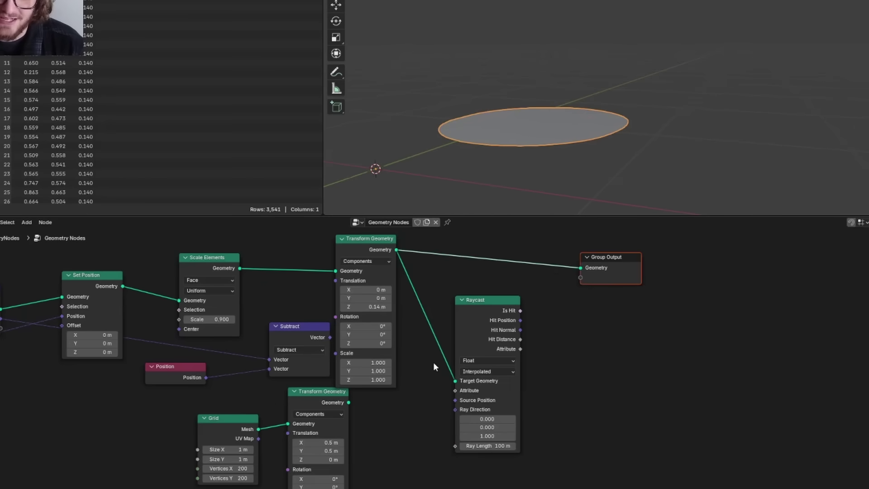
pyautogui.moveTo(421, 380); pyautogui.dragTo(384, 330)
pyautogui.press('g')
pyautogui.click(379, 292)
# Step: Feed the Subtract vector into the Raycast node's Attribute input and set its data type to Vector
pyautogui.moveTo(330, 338); pyautogui.dragTo(452, 392)
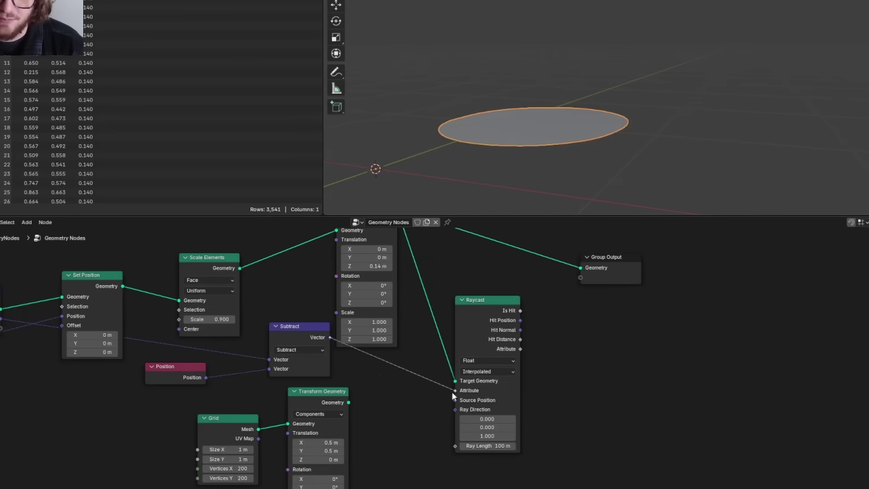
pyautogui.click(469, 362)
pyautogui.click(469, 362)
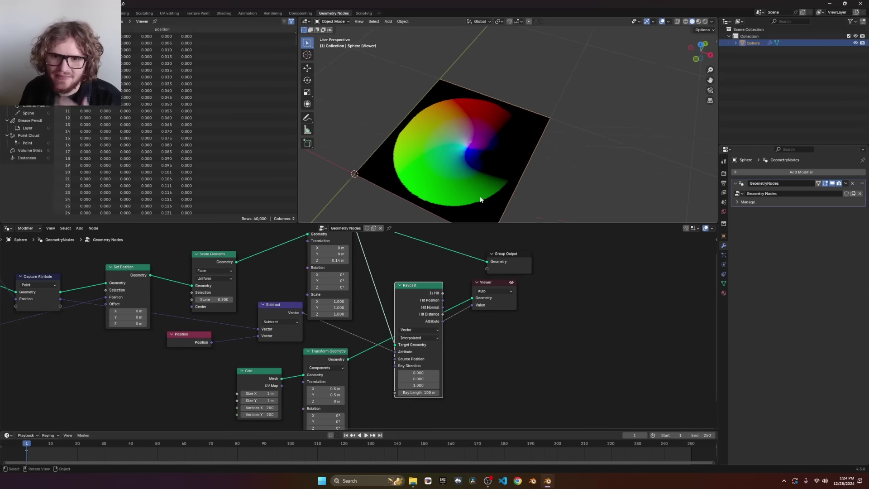
# Step: Try adding a Sample Nearest node near the Raycast node
pyautogui.moveTo(443, 240); pyautogui.dragTo(432, 291, button='middle')
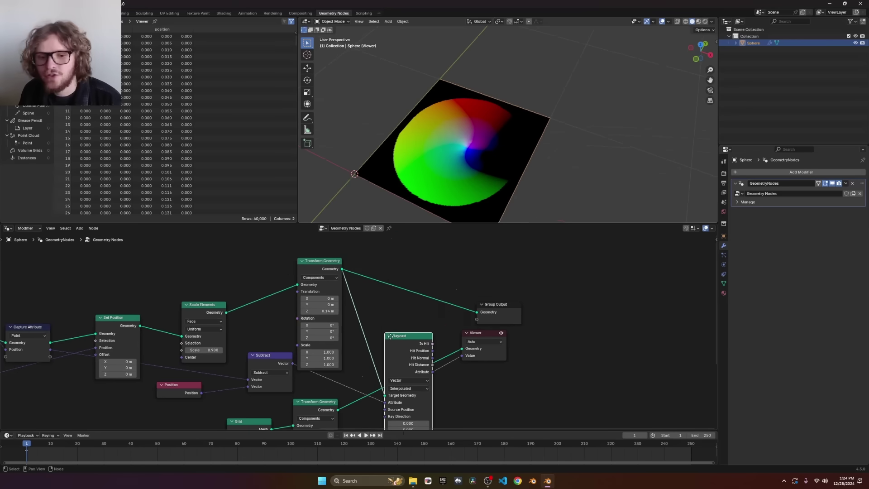
pyautogui.hotkey('shift', 'a')
pyautogui.write('sampl')
pyautogui.write('e')
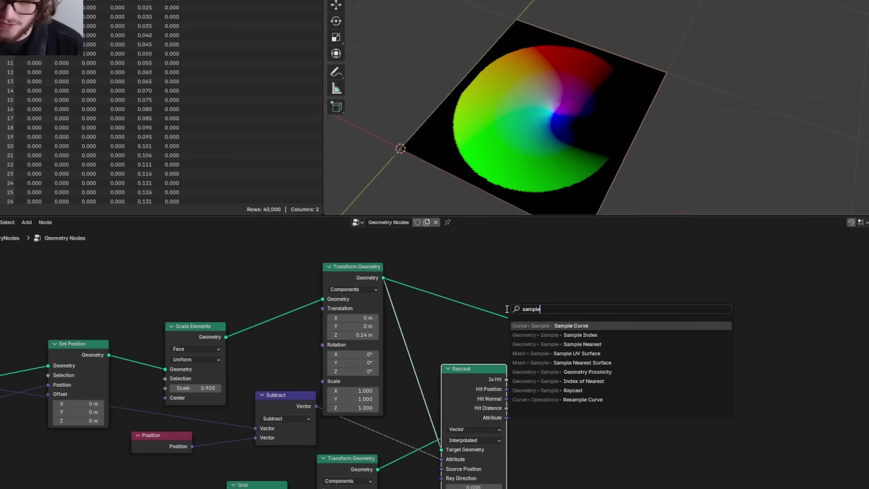
pyautogui.write(' near')
pyautogui.press('Return')
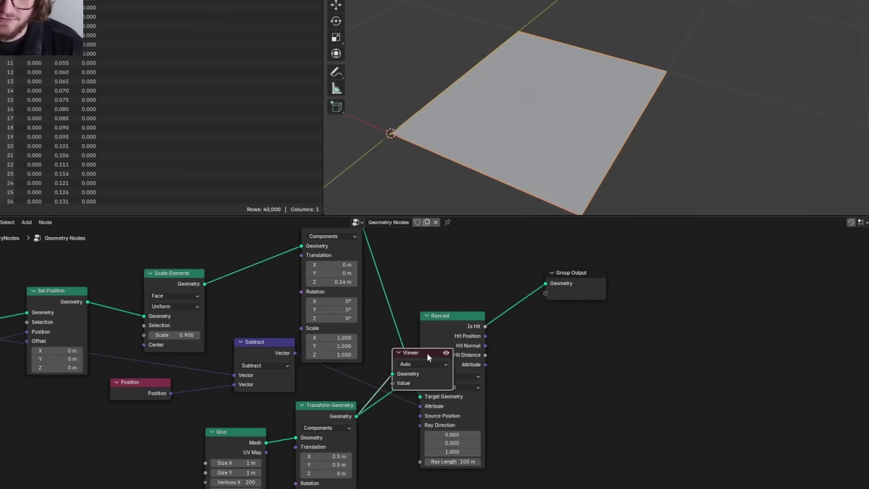
# Step: Move the Viewer node clear of the Raycast node and preview the Raycast Attribute on the grid
pyautogui.moveTo(428, 352); pyautogui.dragTo(547, 368)
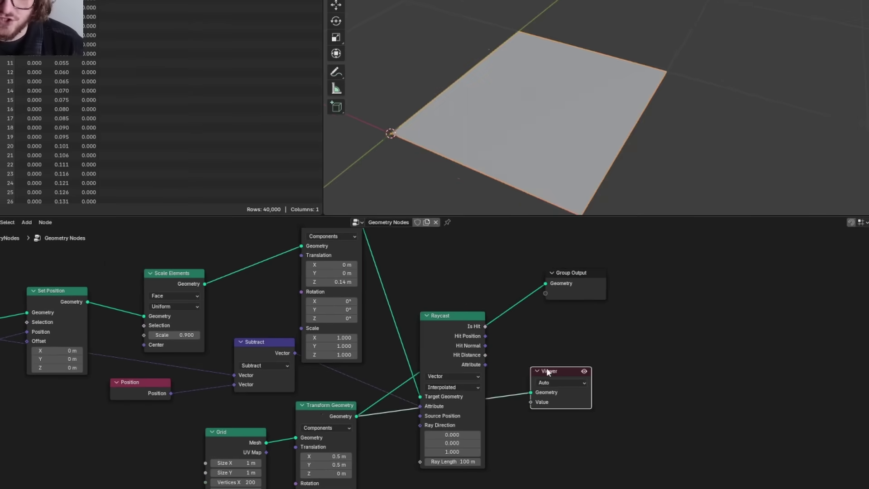
pyautogui.keyDown('ctrl'); pyautogui.keyDown('shift'); pyautogui.click(443, 324); pyautogui.keyUp('shift'); pyautogui.keyUp('ctrl')
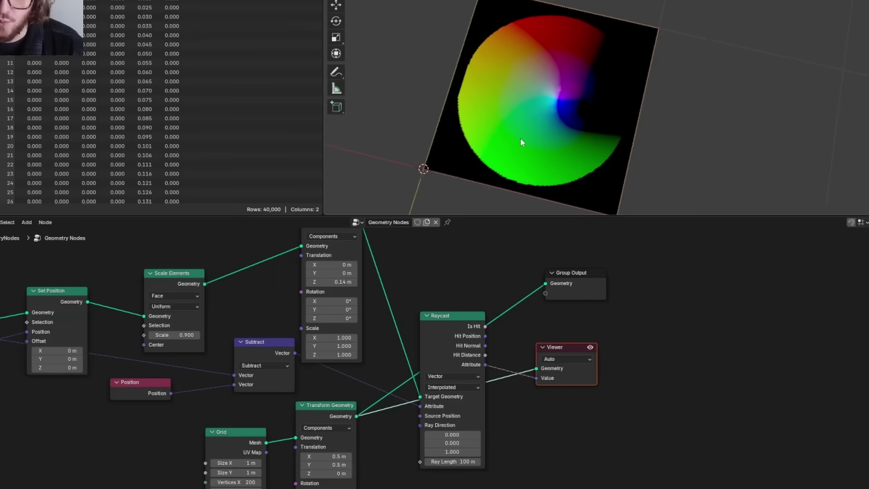
pyautogui.moveTo(263, 417); pyautogui.dragTo(326, 352, button='middle')
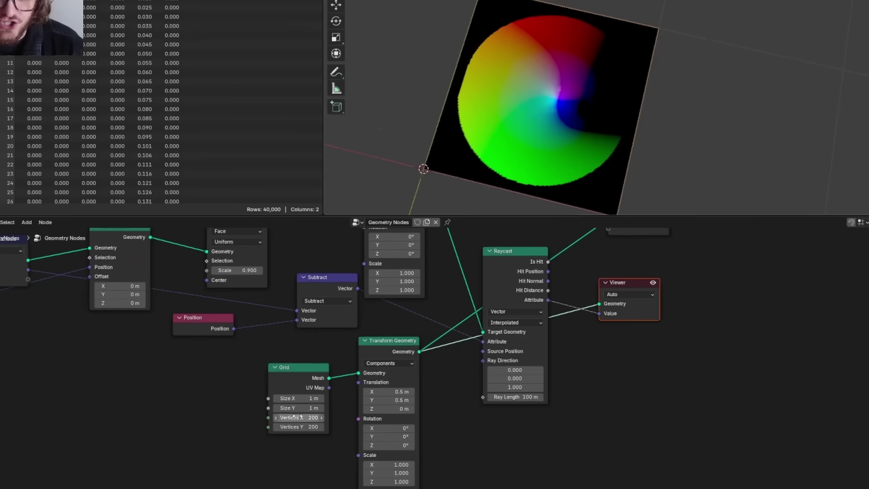
# Step: Try vertex counts of 300, 500 and 400 for the grid's Vertices X and Y
pyautogui.click(298, 417)
pyautogui.write('300')
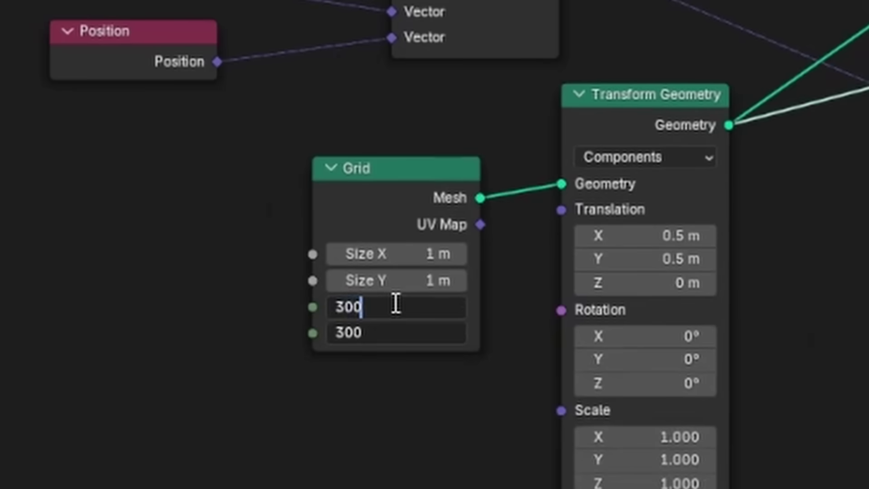
pyautogui.press('Return')
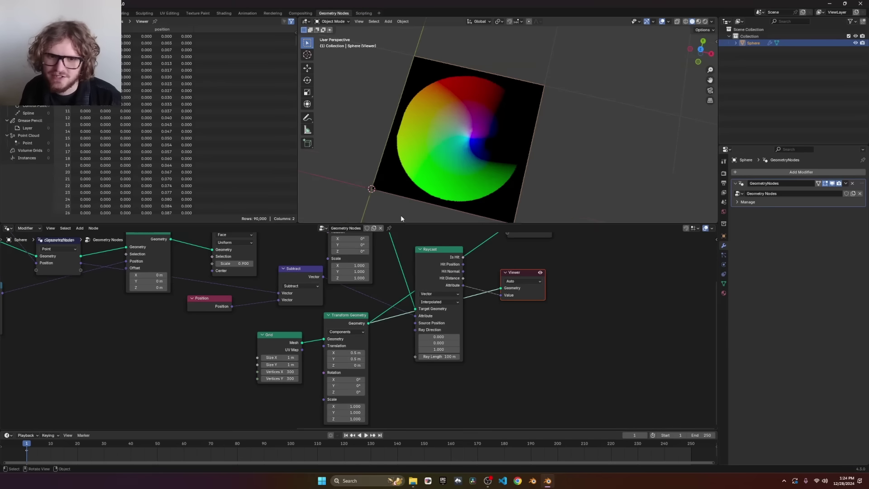
pyautogui.keyDown('shift'); pyautogui.moveTo(401, 216); pyautogui.dragTo(411, 154, button='middle'); pyautogui.keyUp('shift')
pyautogui.scroll(6, 411, 153)
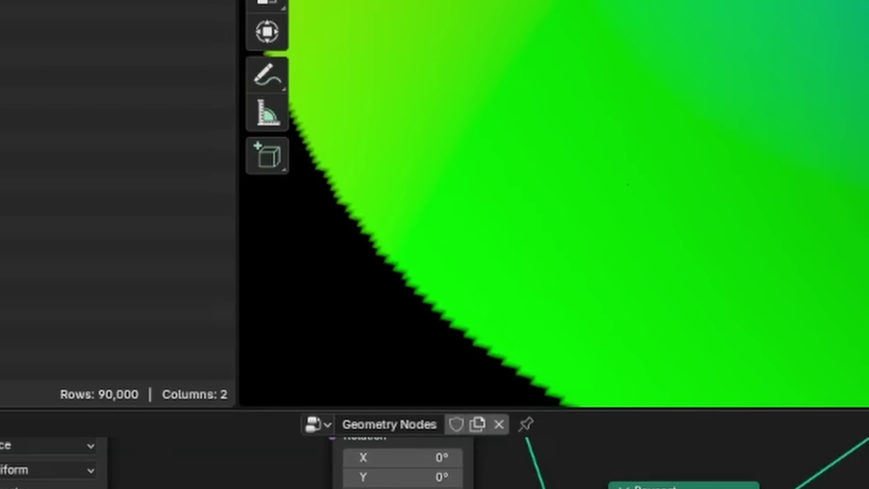
pyautogui.press('Return')
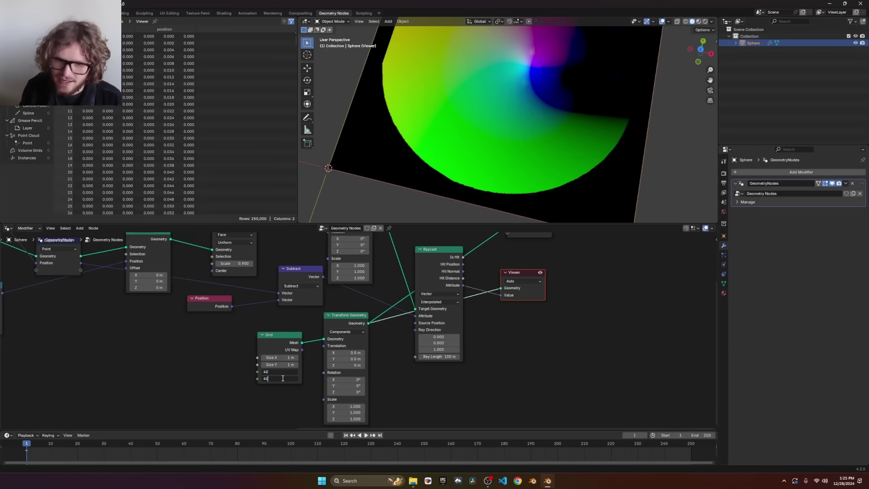
pyautogui.press('Return')
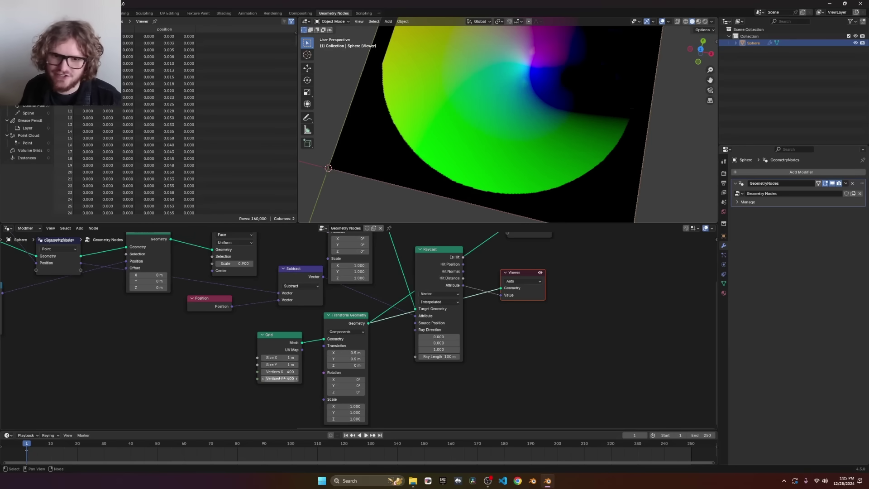
# Step: Trace the jagged lower edge of the coloured disc with an annotation stroke and erase the stroke
pyautogui.keyDown('shift'); pyautogui.moveTo(425, 173); pyautogui.dragTo(384, 139, button='middle'); pyautogui.keyUp('shift')
pyautogui.scroll(4, 524, 153)
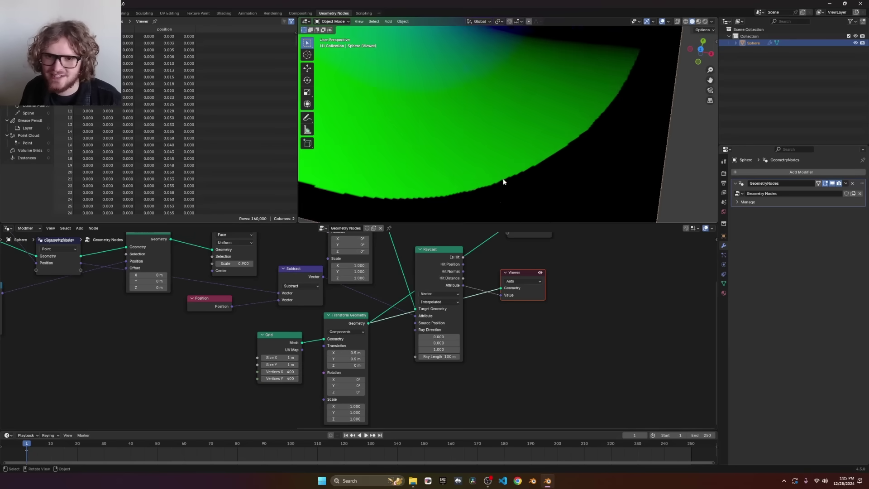
pyautogui.press('d')
pyautogui.moveTo(493, 182); pyautogui.dragTo(525, 172)
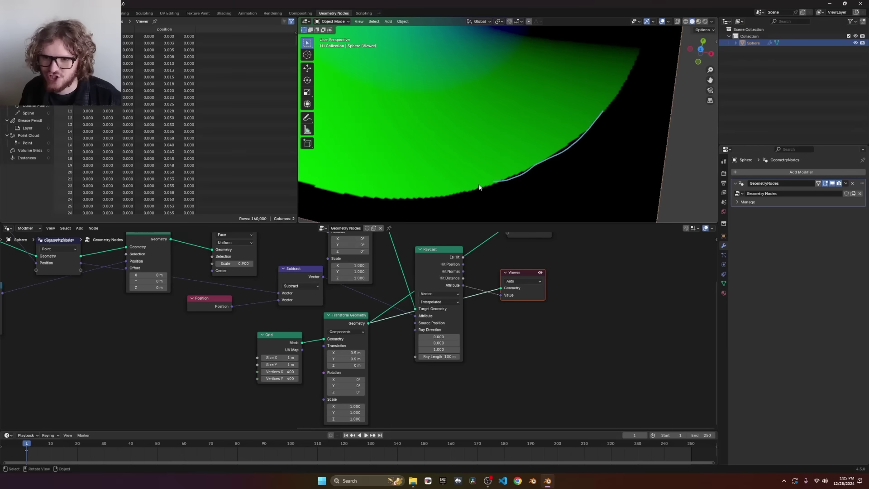
pyautogui.press('d')
pyautogui.moveTo(348, 332); pyautogui.dragTo(553, 218, button='right')
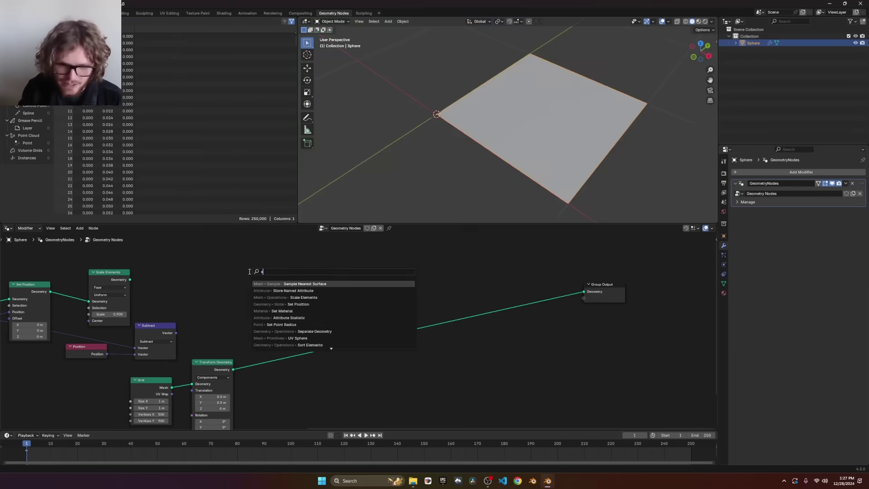
# Step: Add a Sample Nearest Surface node fed by the Scale Elements geometry and set its data type to Vector
pyautogui.write('sample near')
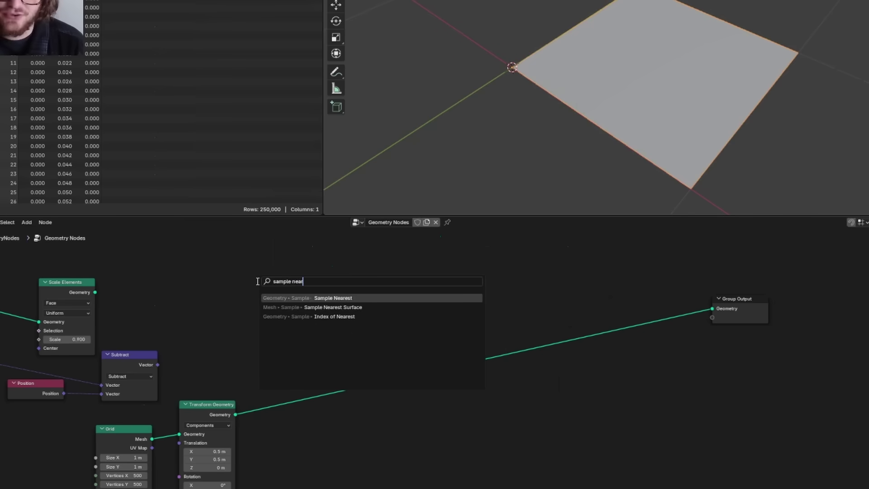
pyautogui.press('Down')
pyautogui.press('Return')
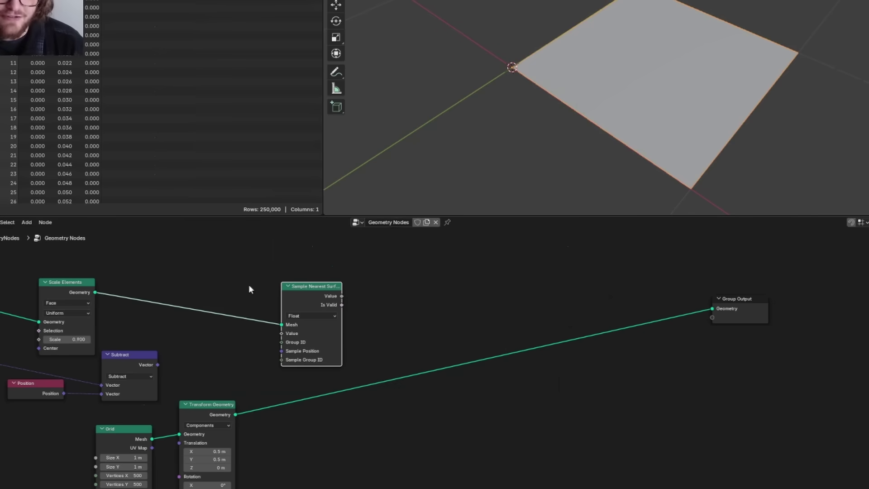
pyautogui.scroll(2, 224, 341)
pyautogui.click(245, 294)
pyautogui.click(254, 325)
# Step: Connect the Subtract vector to the Value input of the Sample Nearest Surface node and reposition the node
pyautogui.moveTo(38, 366); pyautogui.dragTo(71, 350)
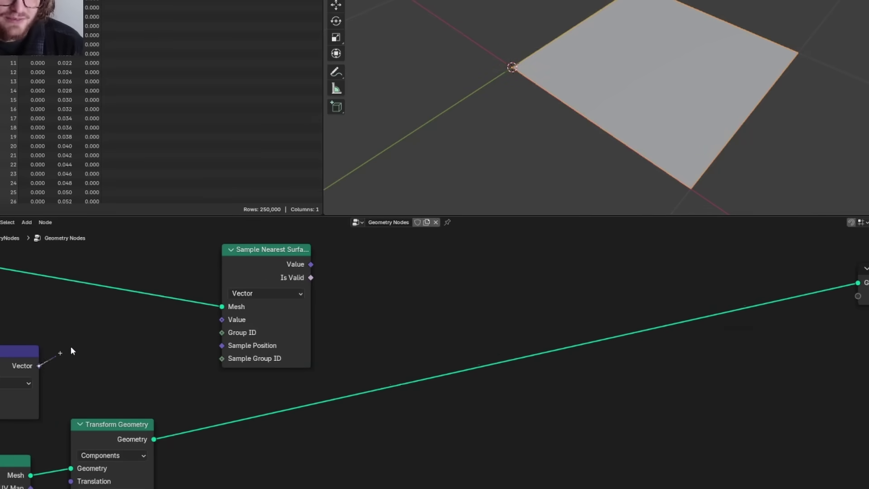
pyautogui.moveTo(197, 333); pyautogui.dragTo(375, 334, button='middle')
pyautogui.scroll(-3, 374, 332)
pyautogui.moveTo(388, 264); pyautogui.dragTo(327, 256)
# Step: Preview the Sample Nearest Surface value on the transformed grid and move the Viewer node clear of the other nodes
pyautogui.keyDown('ctrl'); pyautogui.keyDown('shift'); pyautogui.click(288, 394); pyautogui.keyUp('shift'); pyautogui.keyUp('ctrl')
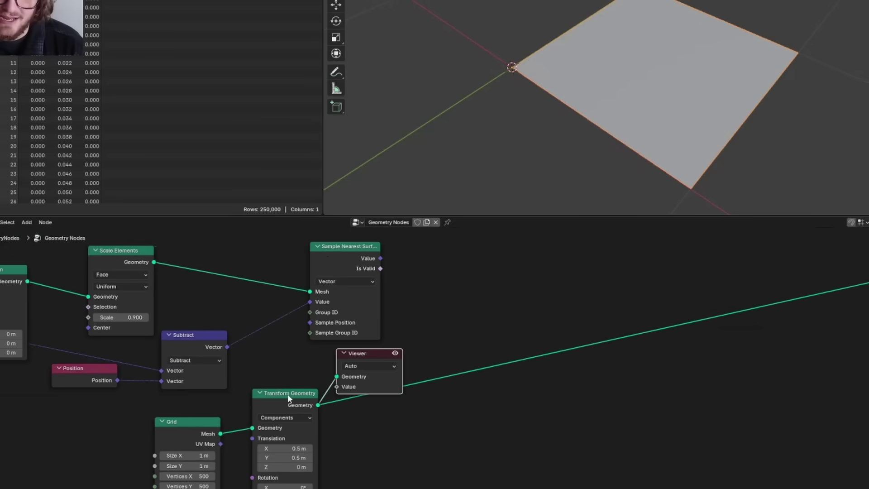
pyautogui.keyDown('ctrl'); pyautogui.keyDown('shift'); pyautogui.click(341, 254); pyautogui.keyUp('shift'); pyautogui.keyUp('ctrl')
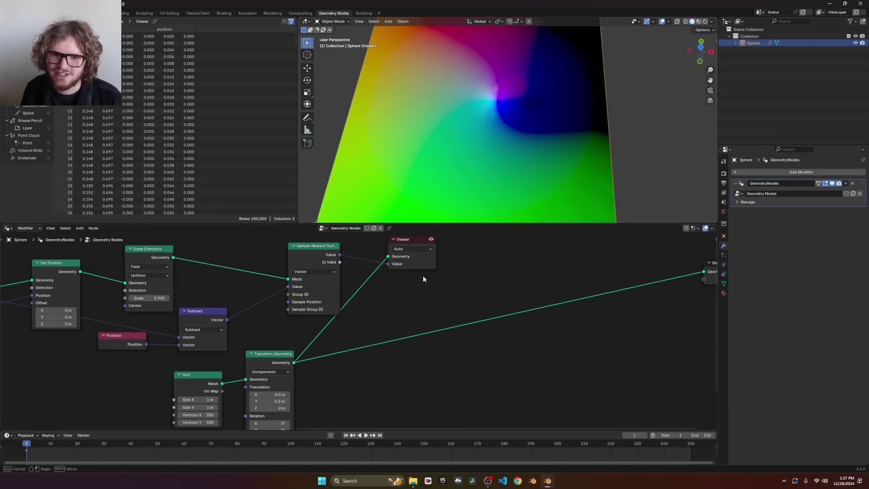
pyautogui.moveTo(404, 252); pyautogui.dragTo(461, 321)
pyautogui.scroll(-2, 511, 161)
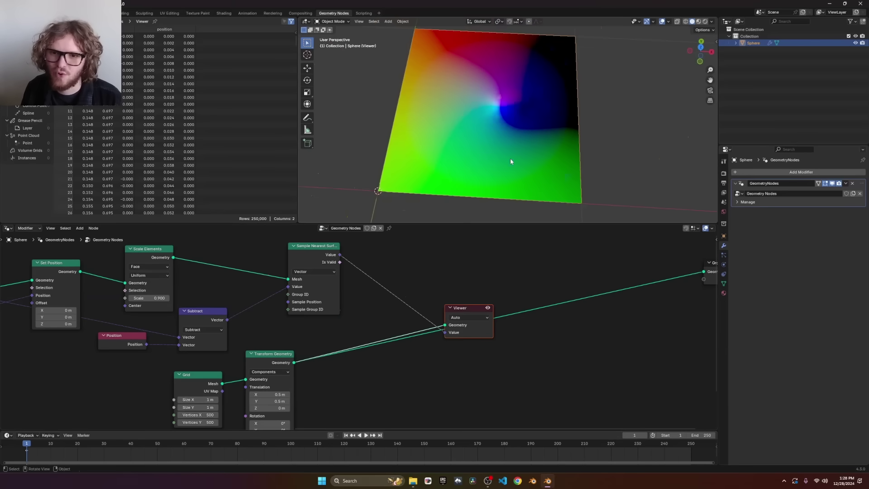
# Step: Compare the previews of the flattened disc and the sampled grid, outlining the disc's boundary with an annotation
pyautogui.keyDown('ctrl'); pyautogui.keyDown('shift'); pyautogui.click(186, 252); pyautogui.keyUp('shift'); pyautogui.keyUp('ctrl')
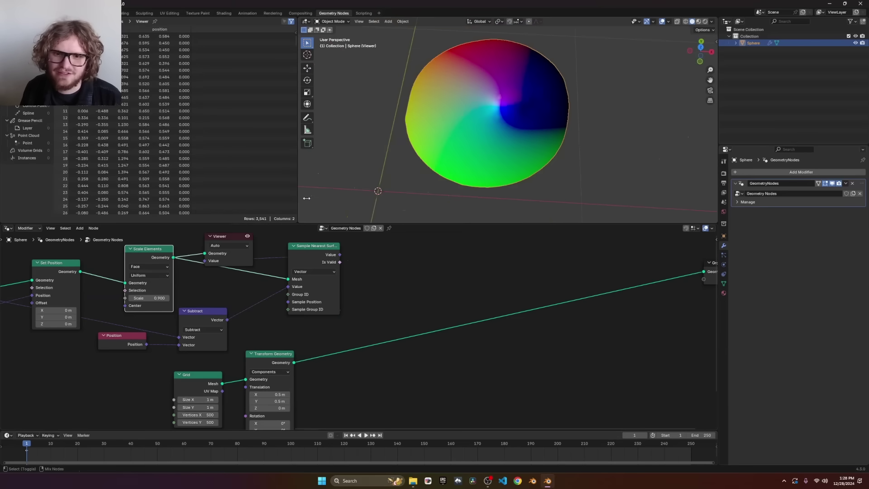
pyautogui.keyDown('ctrl'); pyautogui.keyDown('shift'); pyautogui.click(319, 251); pyautogui.keyUp('shift'); pyautogui.keyUp('ctrl')
pyautogui.keyDown('ctrl'); pyautogui.keyDown('shift'); pyautogui.click(271, 355); pyautogui.keyUp('shift'); pyautogui.keyUp('ctrl')
pyautogui.moveTo(521, 68); pyautogui.dragTo(397, 216)
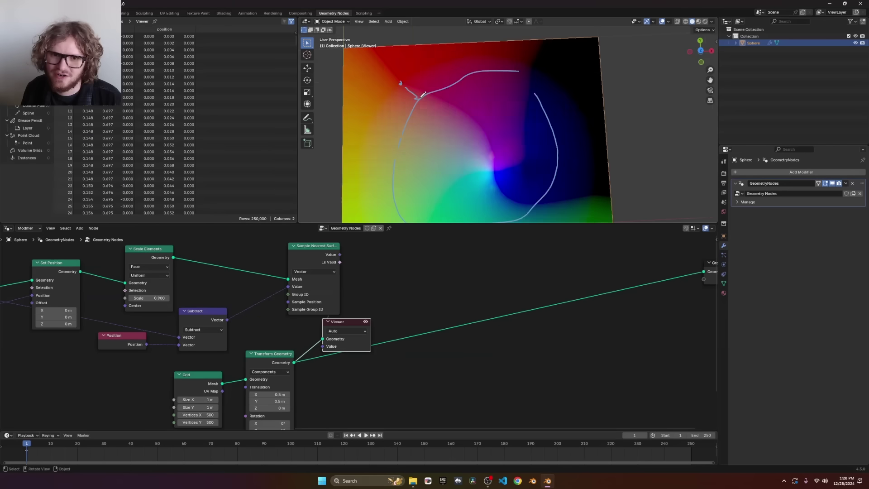
pyautogui.scroll(-3, 415, 90)
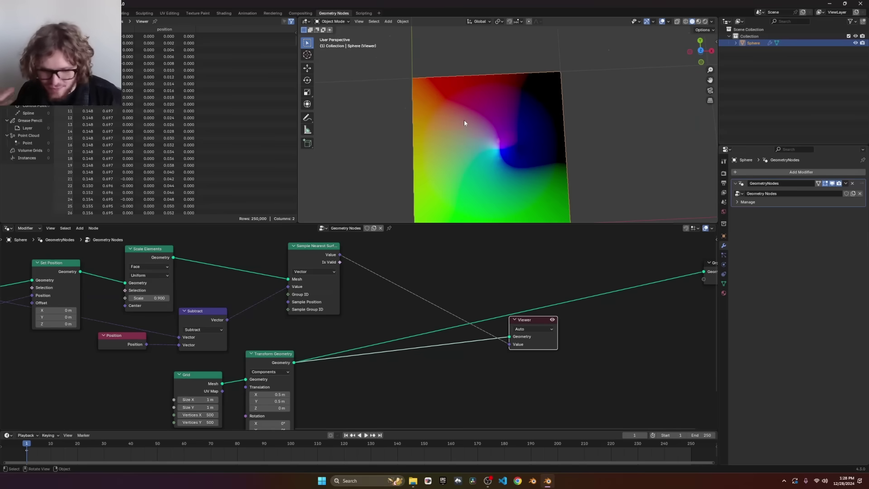
# Step: Duplicate the Sample Nearest Surface node below the original and connect the Scale Elements geometry to its Mesh input
pyautogui.hotkey('shift', 'd')
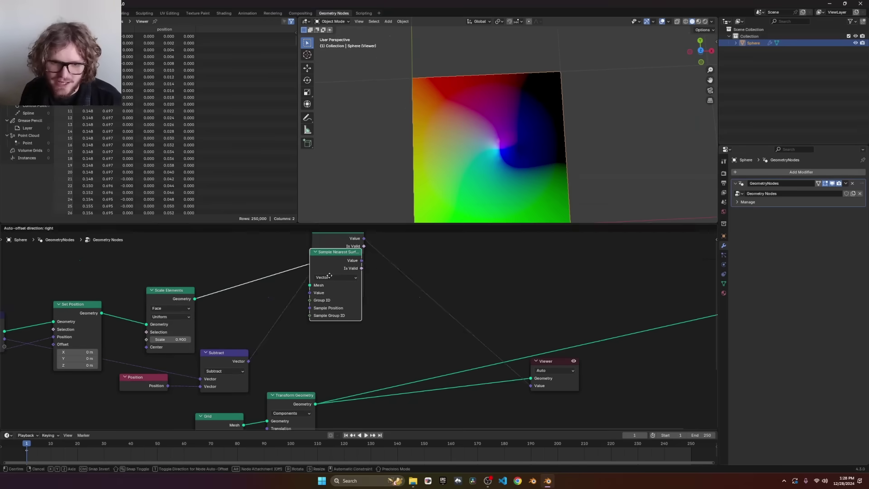
pyautogui.click(334, 323)
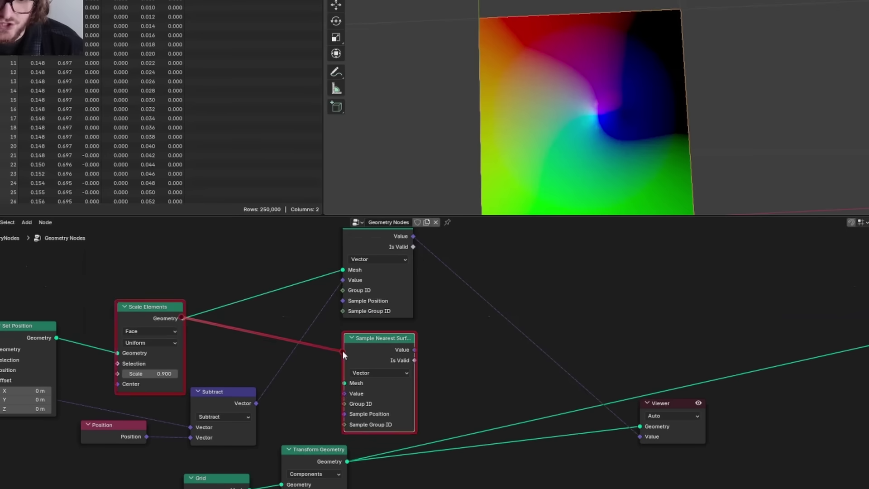
pyautogui.moveTo(343, 350); pyautogui.dragTo(365, 389)
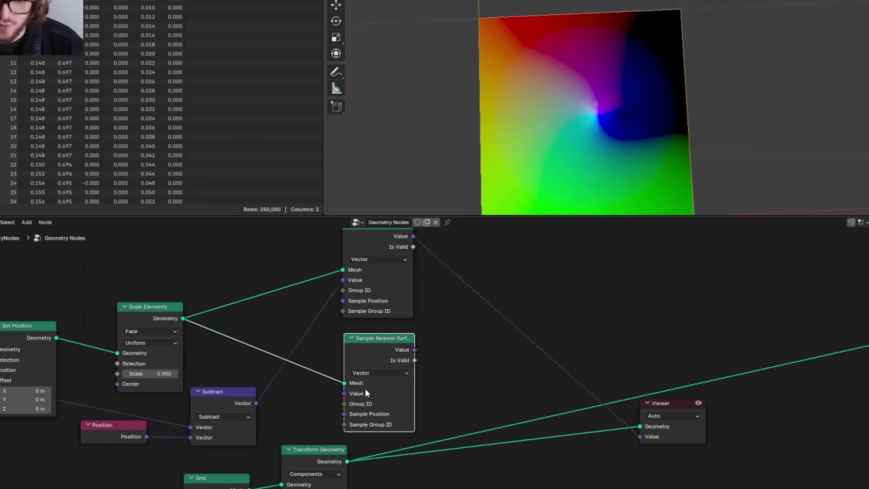
# Step: Add a Position node above Scale Elements and feed it into the duplicated Sample Nearest Surface node's Value input
pyautogui.moveTo(365, 389); pyautogui.dragTo(421, 362, button='middle')
pyautogui.moveTo(404, 368); pyautogui.dragTo(278, 254)
pyautogui.write('pos')
pyautogui.press('Return')
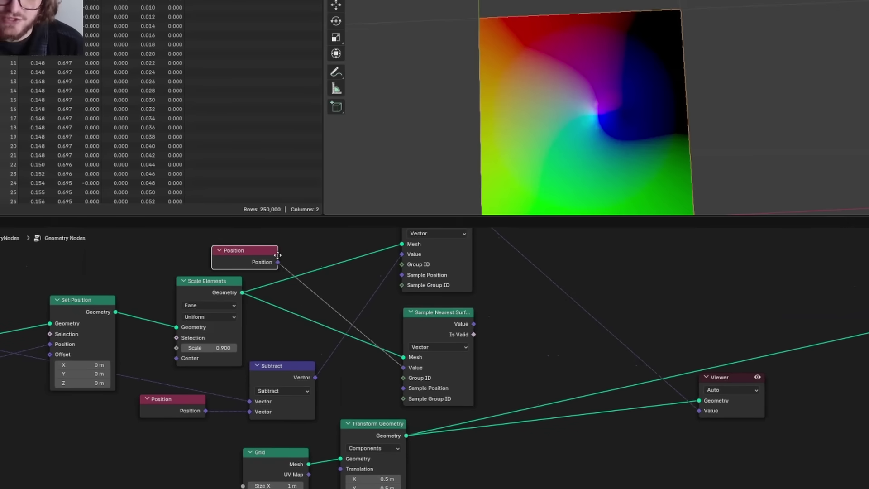
pyautogui.click(231, 250)
# Step: Add a Distance vector math node fed by the duplicated Sample Nearest Surface node's Value output
pyautogui.moveTo(515, 336); pyautogui.dragTo(525, 338)
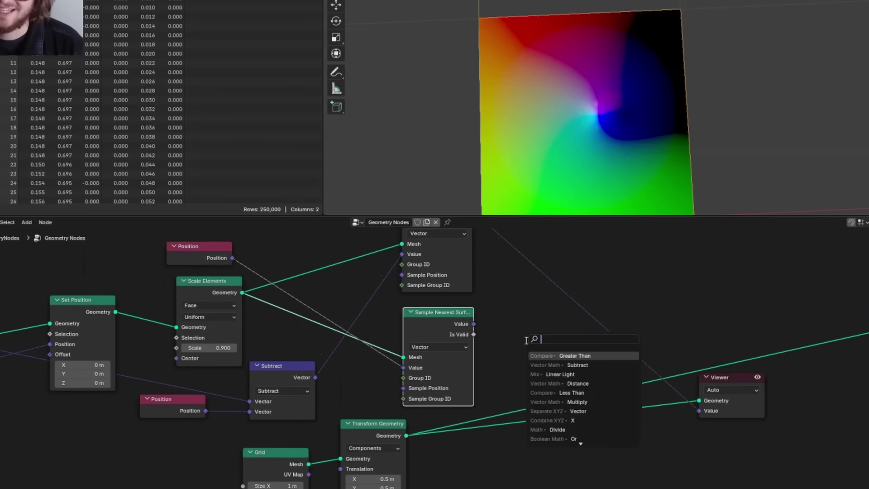
pyautogui.write('dist')
pyautogui.press('Return')
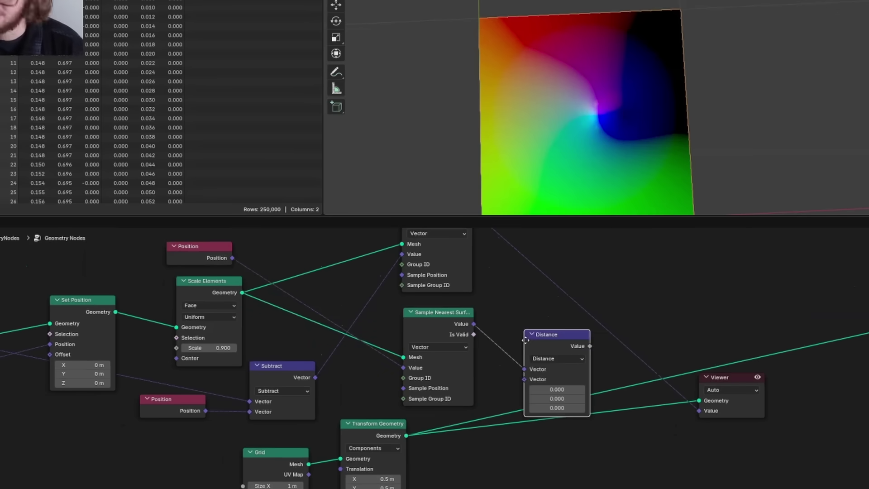
pyautogui.click(527, 310)
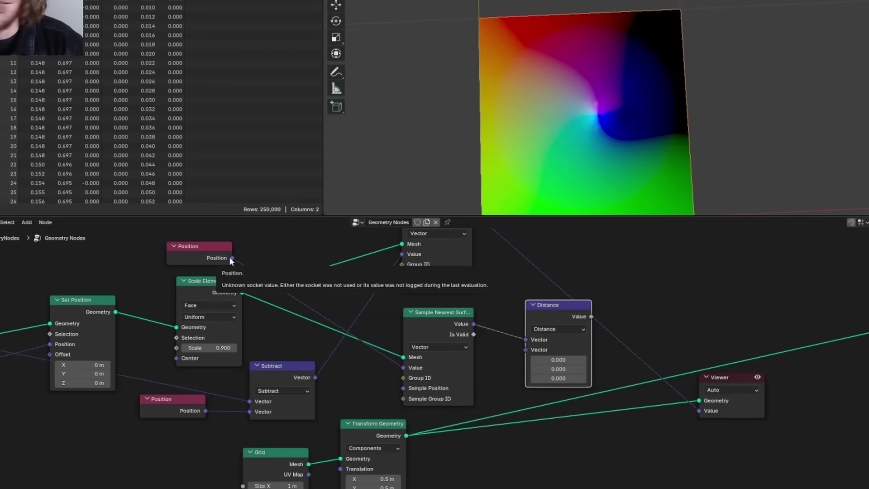
# Step: Connect the upper Position node to the Distance node's second Vector input and preview the distance on the grid
pyautogui.moveTo(229, 257); pyautogui.dragTo(525, 349)
pyautogui.moveTo(205, 246); pyautogui.dragTo(225, 235)
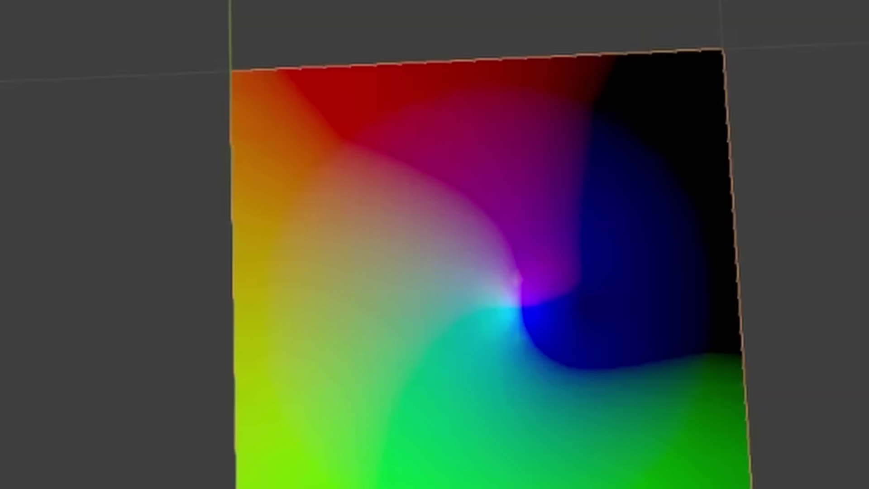
pyautogui.hotkey('ctrl', 'z')
pyautogui.hotkey('ctrl', 'z')
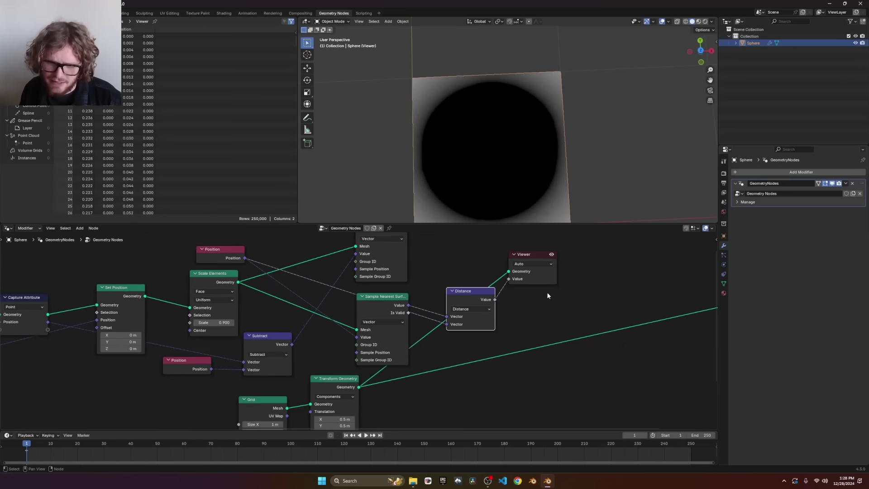
# Step: Insert a Map Range node between the Distance node and the Viewer
pyautogui.hotkey('shift', 'a')
pyautogui.write('map')
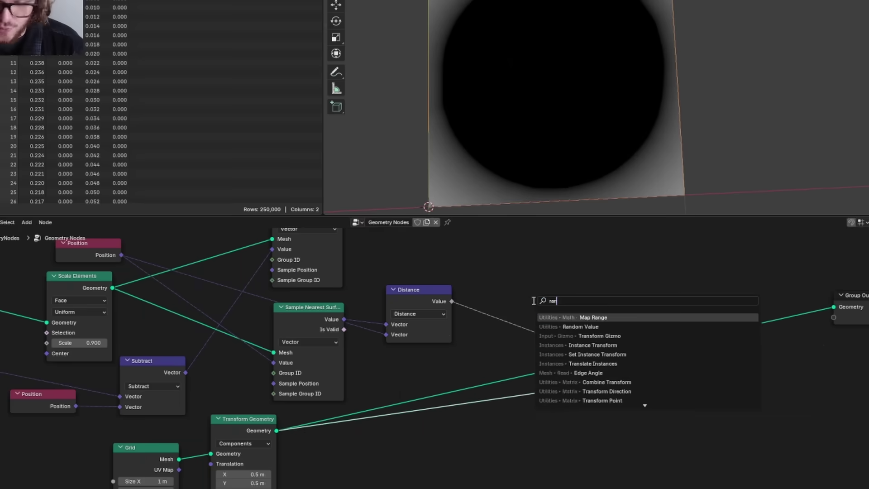
pyautogui.press('Return')
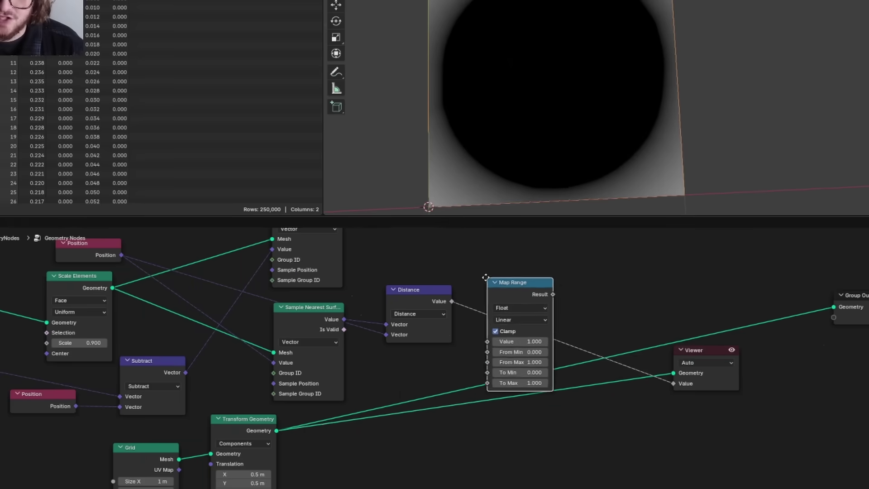
pyautogui.click(477, 269)
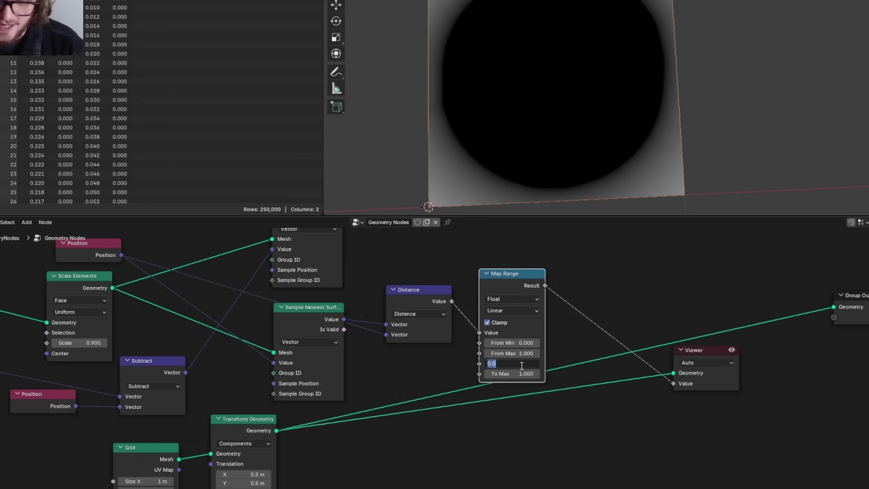
# Step: Invert the Map Range output by setting To Min to 1 and To Max to 0
pyautogui.click(522, 366)
pyautogui.write('1')
pyautogui.press('Tab')
pyautogui.write('0')
pyautogui.press('Return')
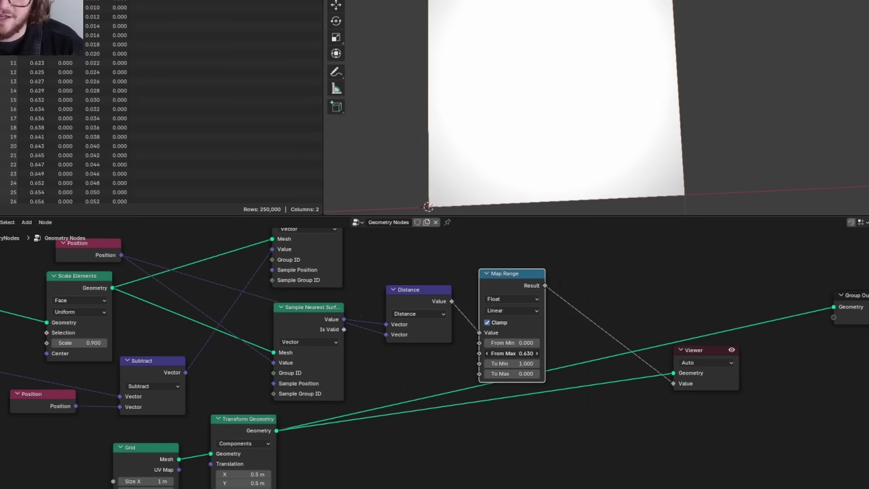
# Step: Set the Map Range node's From Max to 0.03 to tighten the falloff around the disc
pyautogui.moveTo(511, 353)
pyautogui.mouseDown()
pyautogui.moveTo(489, 353)
pyautogui.moveTo(525, 353)
pyautogui.mouseUp()
pyautogui.doubleClick(534, 354)
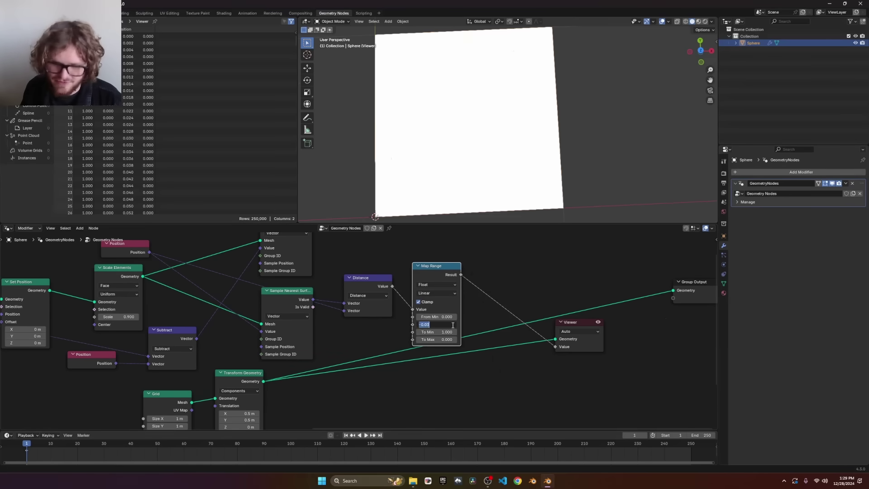
pyautogui.write('0.03')
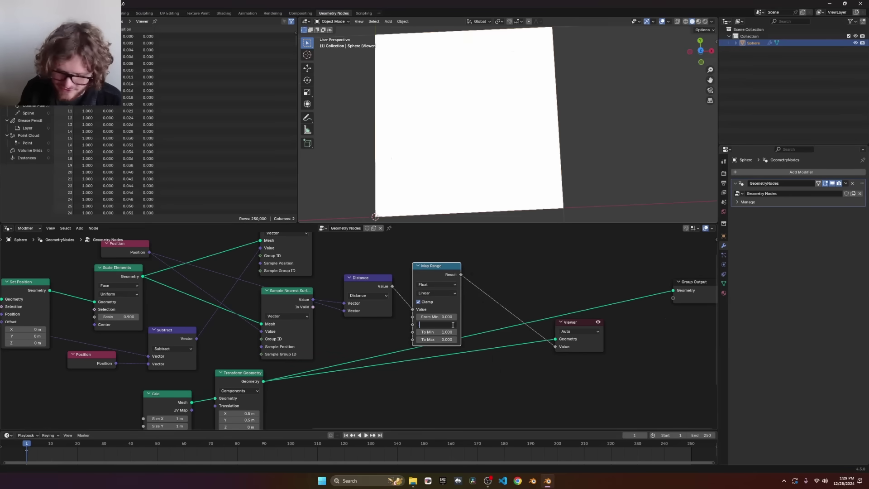
pyautogui.press('Return')
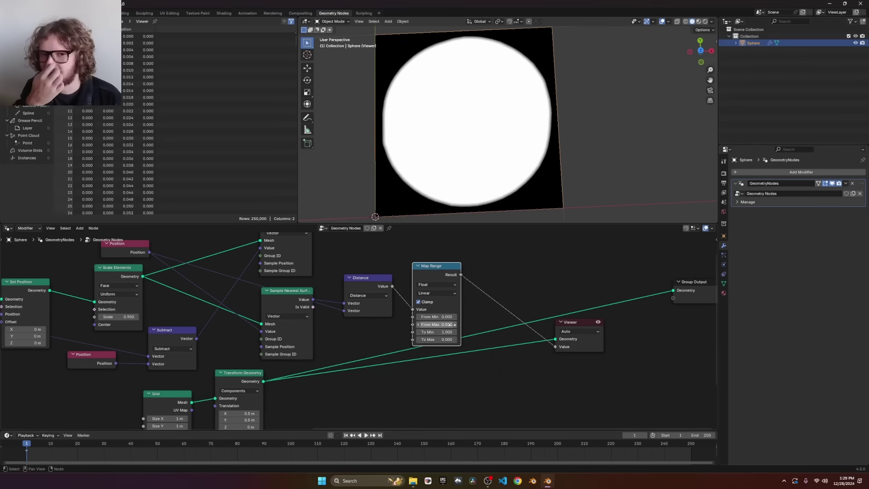
pyautogui.click(446, 324)
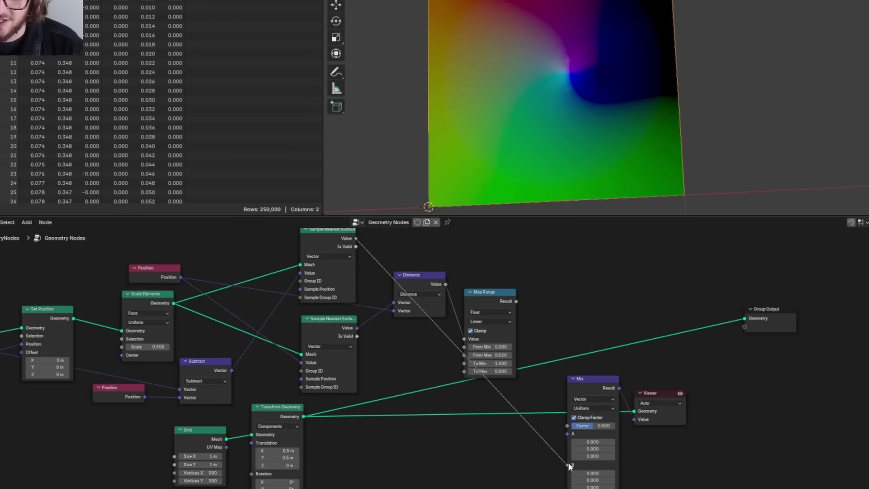
# Step: Feed the sampled vector into the Mix node's B, drive its Factor with the Map Range result, and store the output as attribute VDM
pyautogui.scroll(-5, 508, 324)
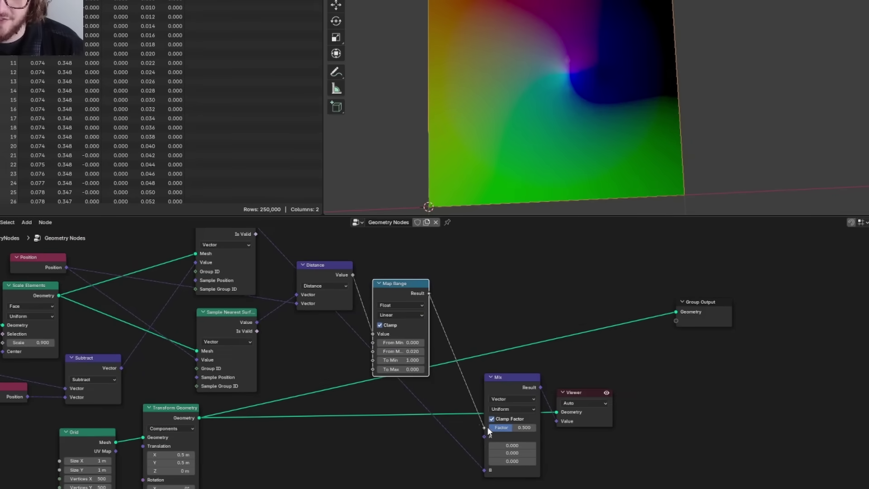
pyautogui.moveTo(488, 431); pyautogui.dragTo(485, 428)
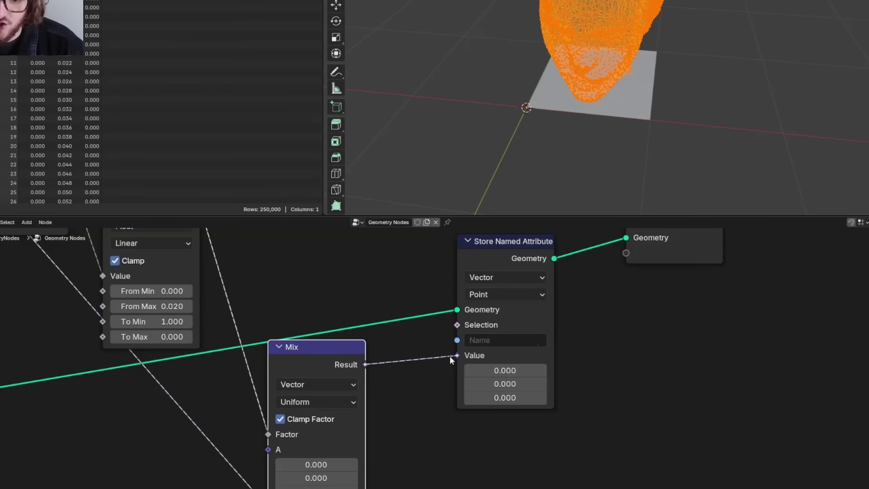
pyautogui.click(494, 343)
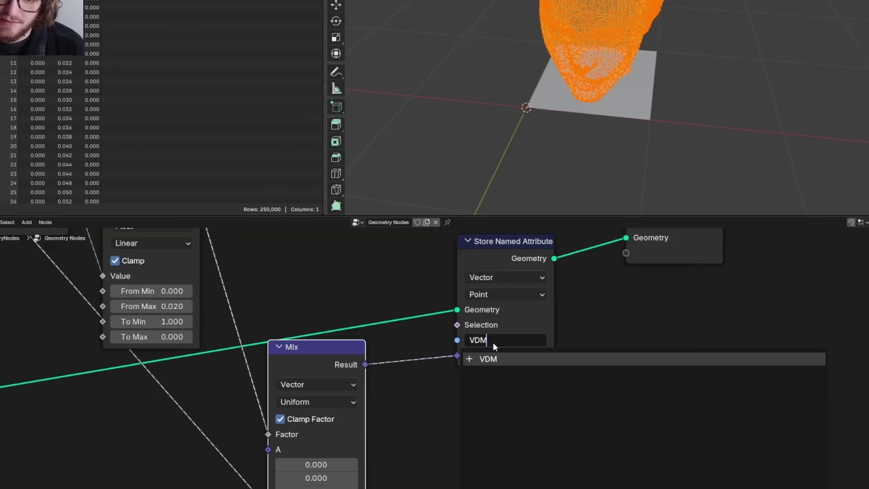
pyautogui.press('Return')
# Step: Insert a Set Material node between Store Named Attribute and Group Output and assign it the material named Material
pyautogui.moveTo(493, 342); pyautogui.dragTo(390, 377, button='middle')
pyautogui.hotkey('shift', 'a')
pyautogui.write('set m')
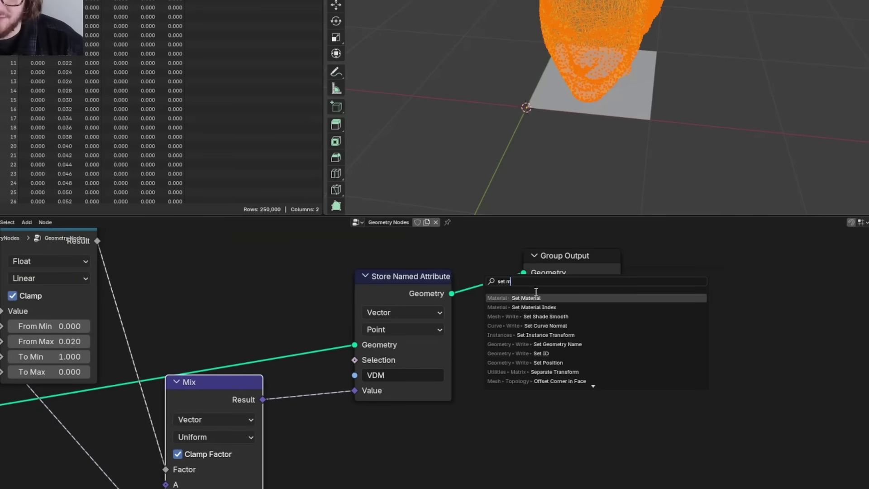
pyautogui.press('Return')
pyautogui.click(523, 293)
pyautogui.moveTo(523, 293); pyautogui.dragTo(479, 306, button='middle')
pyautogui.click(479, 345)
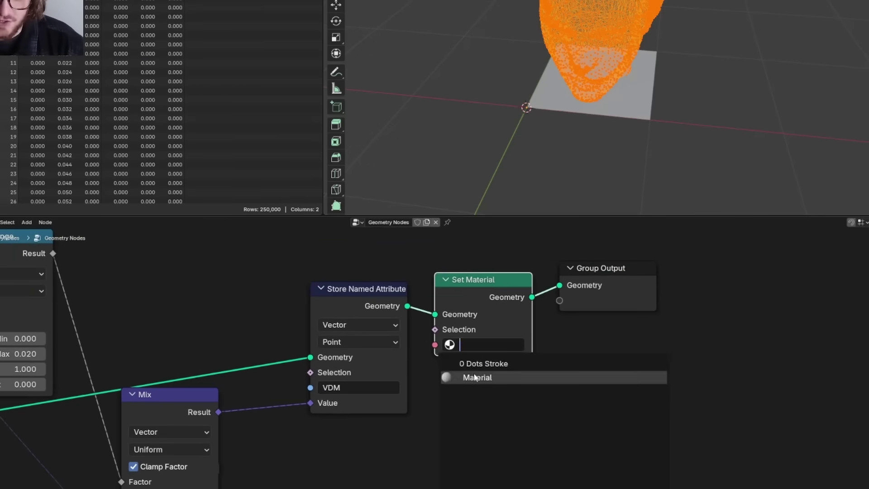
pyautogui.click(474, 377)
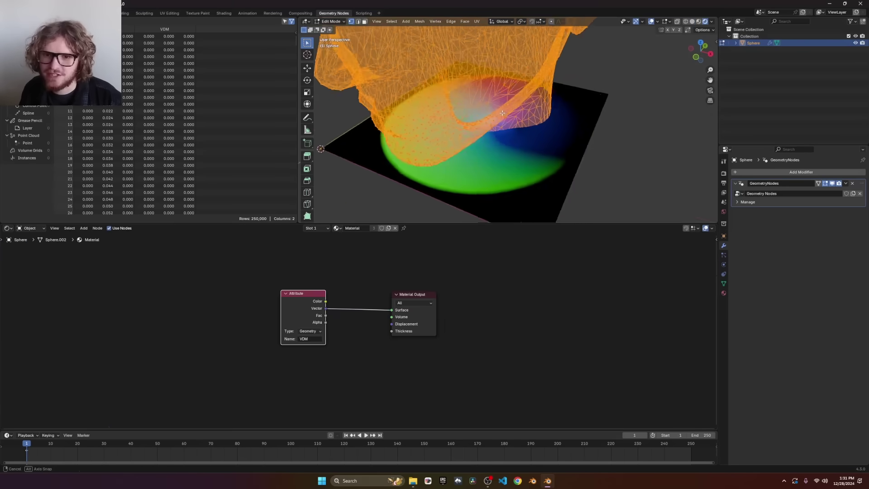
# Step: Rotate the head mesh freely with trackball rotation in Edit Mode to test how the VDM colours on the grid respond
pyautogui.scroll(-4, 499, 106)
pyautogui.moveTo(502, 113); pyautogui.dragTo(466, 112, button='middle')
pyautogui.press('r')
pyautogui.press('r')
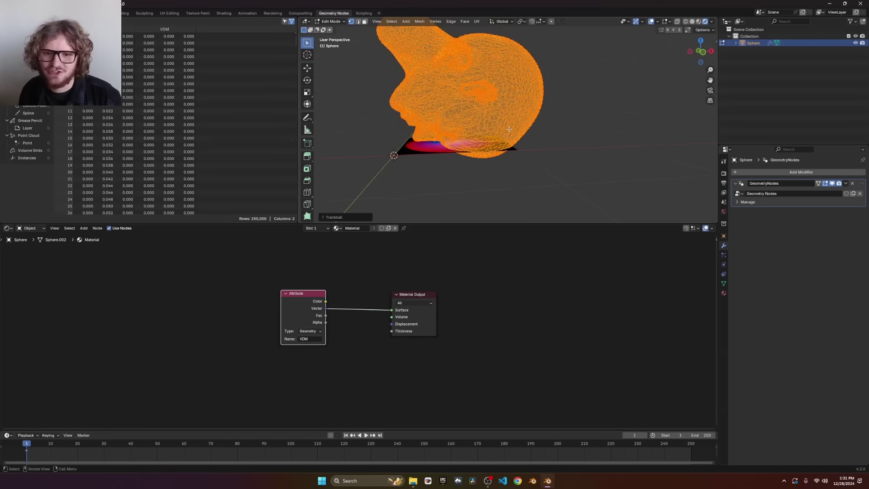
pyautogui.press('r')
pyautogui.press('r')
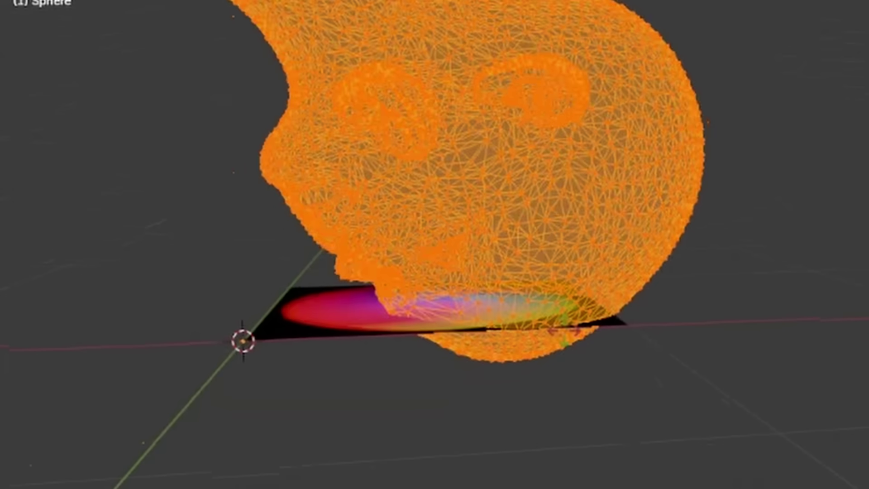
pyautogui.click(512, 284)
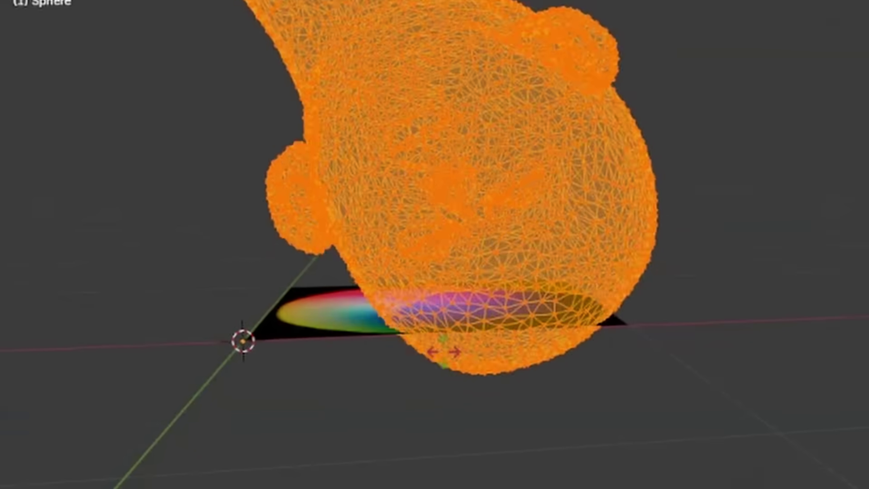
pyautogui.moveTo(504, 273); pyautogui.dragTo(466, 327, button='middle')
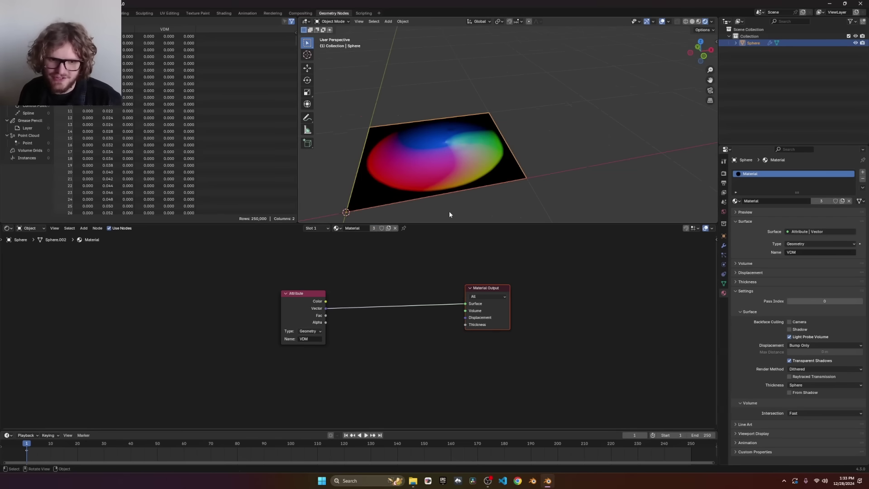
# Step: Add a Principled BSDF node to the material and connect its BSDF output to the Material Output's Surface
pyautogui.scroll(2, 408, 268)
pyautogui.hotkey('shift', 'a')
pyautogui.write('pri')
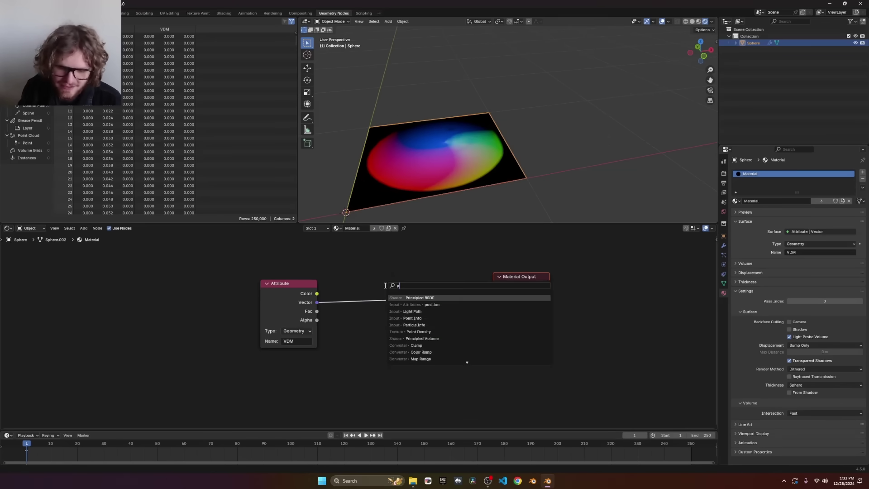
pyautogui.press('Return')
pyautogui.click(110, 264)
pyautogui.keyDown('ctrl'); pyautogui.keyDown('shift'); pyautogui.click(160, 278); pyautogui.keyUp('shift'); pyautogui.keyUp('ctrl')
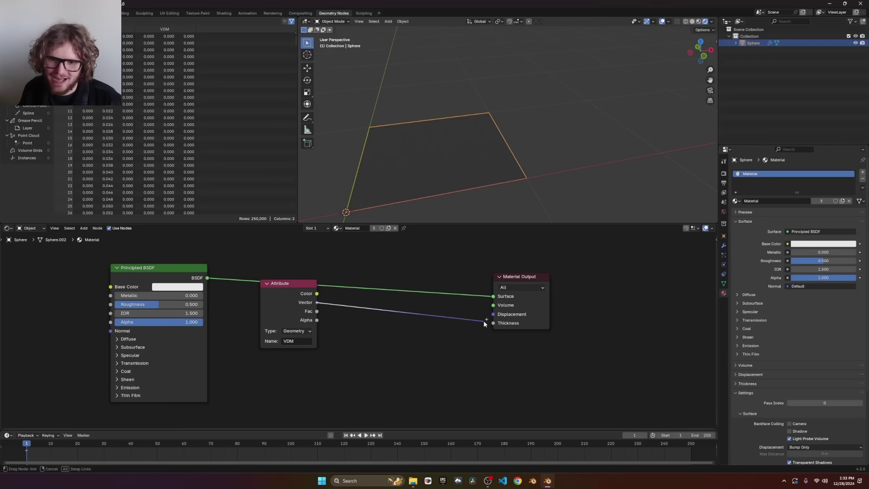
# Step: Connect the VDM Attribute node's Vector output to the Material Output's Displacement and move the node below the surface link
pyautogui.moveTo(358, 344); pyautogui.dragTo(275, 304)
pyautogui.press('g')
pyautogui.click(288, 344)
# Step: Set the material's surface displacement method to Displacement Only
pyautogui.moveTo(453, 153); pyautogui.dragTo(491, 153, button='middle')
pyautogui.scroll(4, 491, 153)
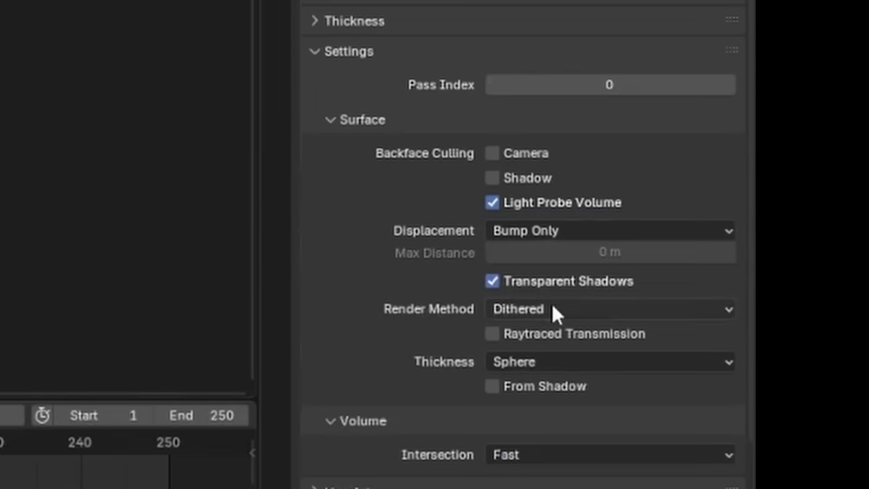
pyautogui.click(800, 448)
pyautogui.click(541, 281)
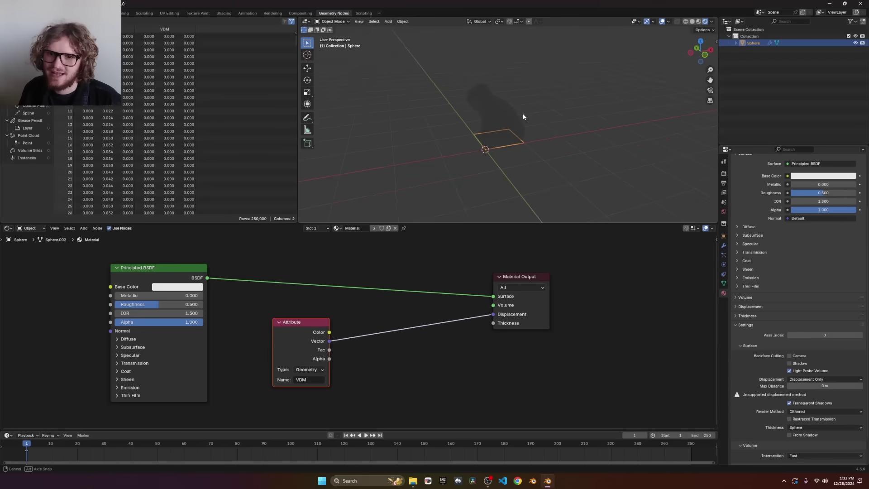
# Step: Add a point light to the scene and move it to illuminate the displaced head
pyautogui.scroll(2, 509, 133)
pyautogui.hotkey('shift', 'a')
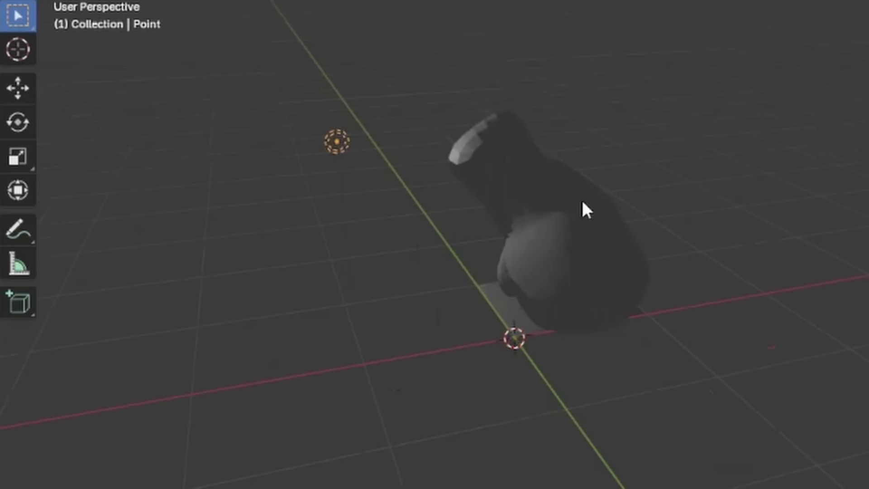
pyautogui.scroll(4, 572, 229)
pyautogui.click(572, 313)
pyautogui.press('Tab')
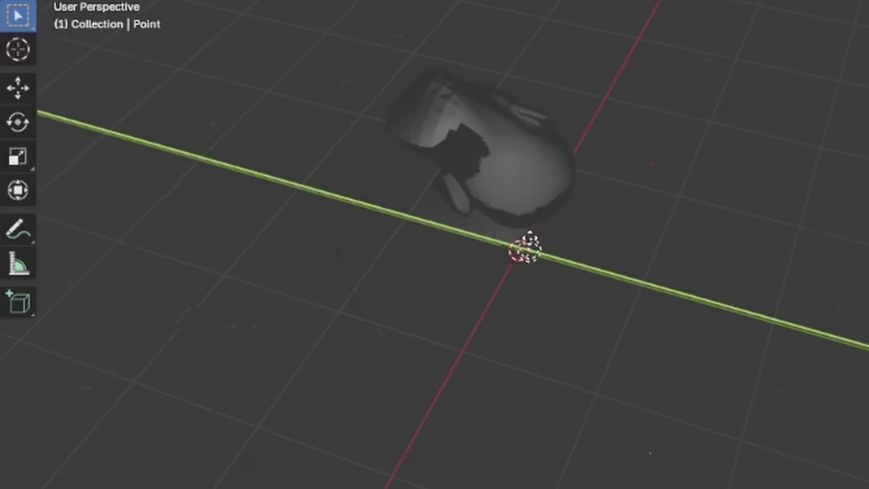
pyautogui.moveTo(348, 172); pyautogui.dragTo(593, 197, button='middle')
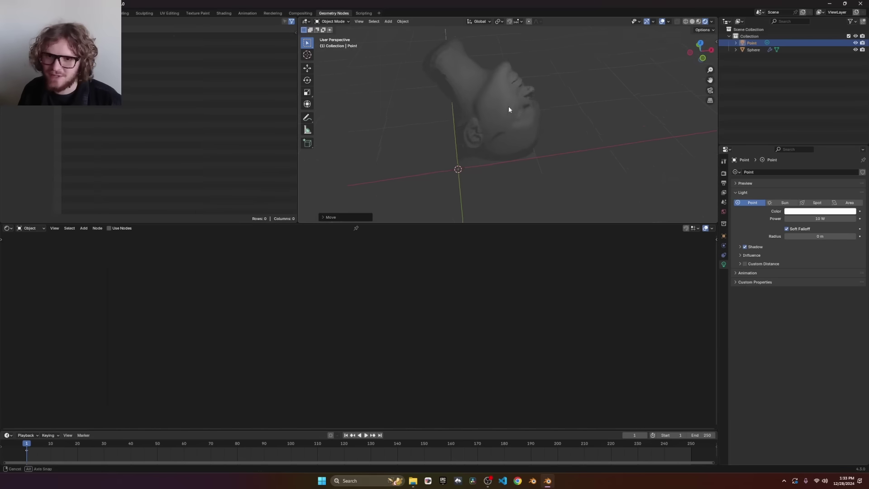